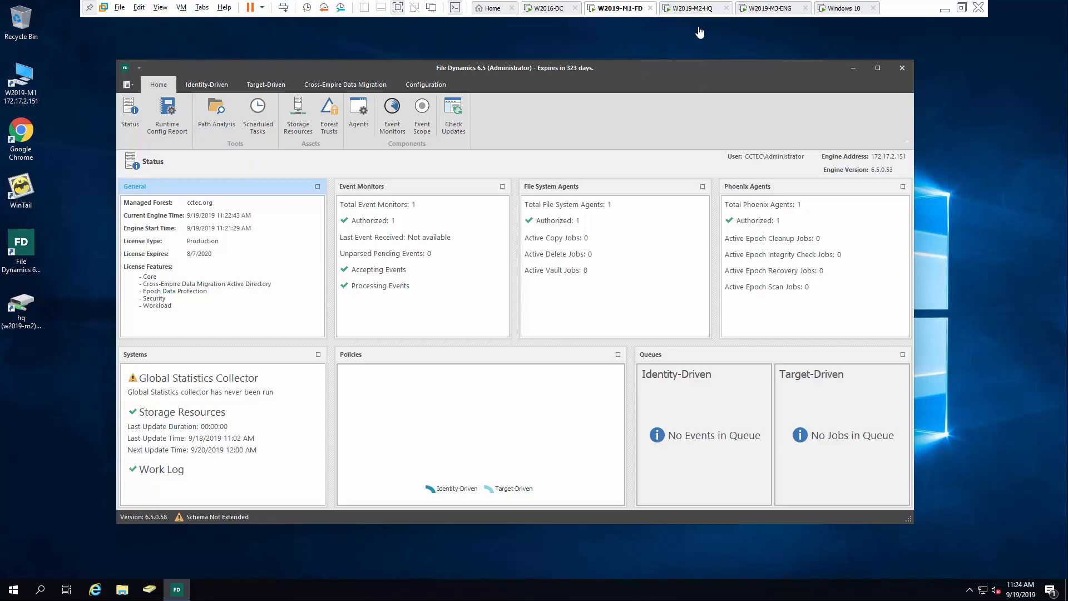
Switch to the W2019-M2-HQ server showing G:\HQ\Departments with its eight department folders
click(698, 12)
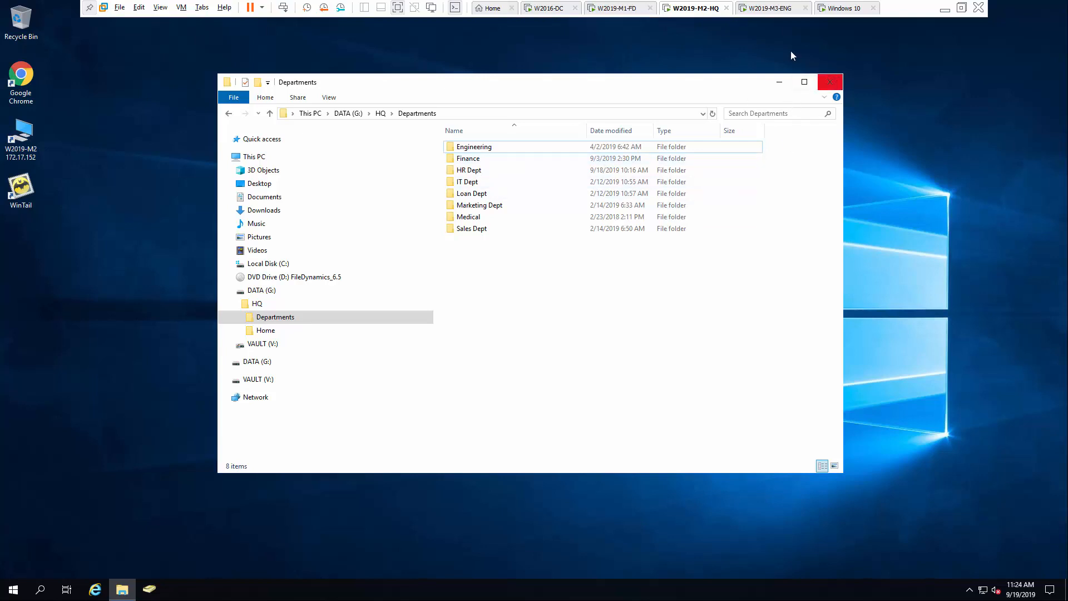
Switch to the Windows 10 workstation's Mail inbox with its two Outlook.com accounts
click(837, 9)
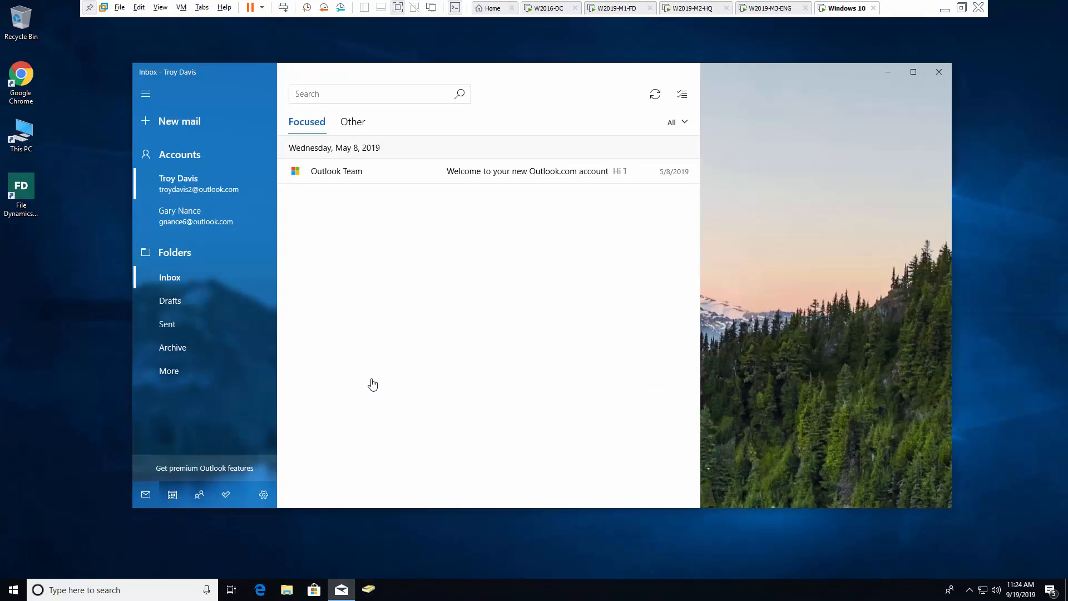
Refresh the first Mail account, then go back to the W2019-M1-FD File Dynamics Status dashboard
click(188, 185)
click(28, 190)
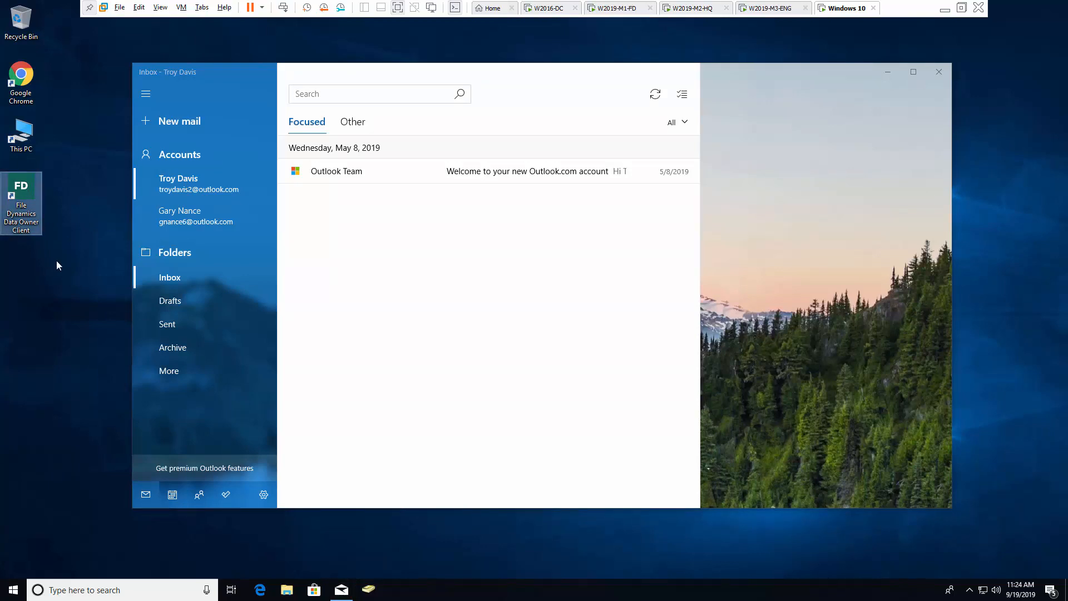
click(623, 9)
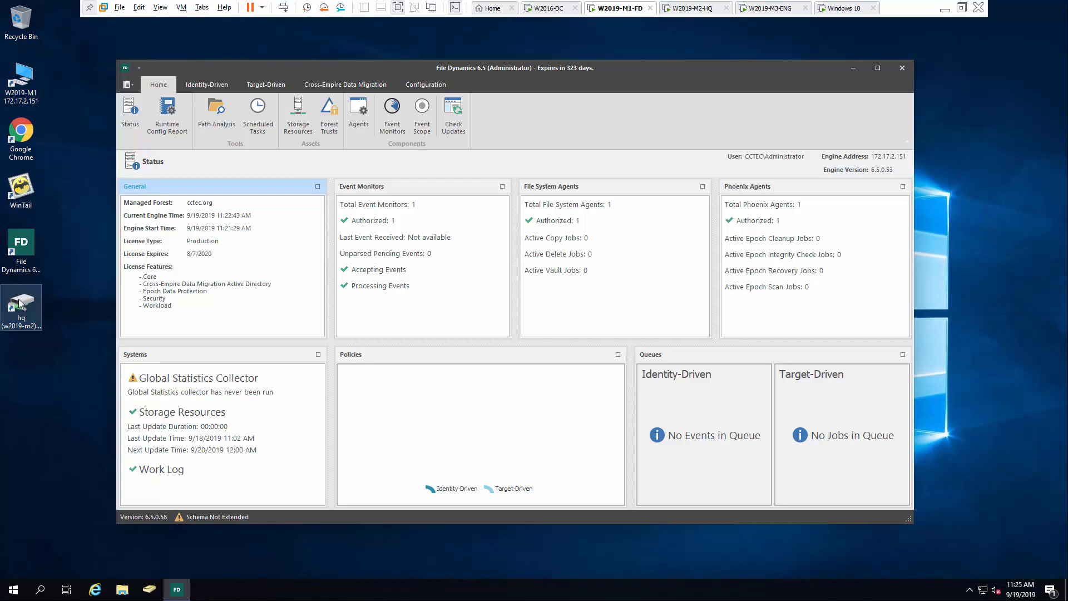
Review Finance's advanced permissions: Compliance, Finance Dept, Finance DataOwners, Administrators, SYSTEM
double_click(23, 306)
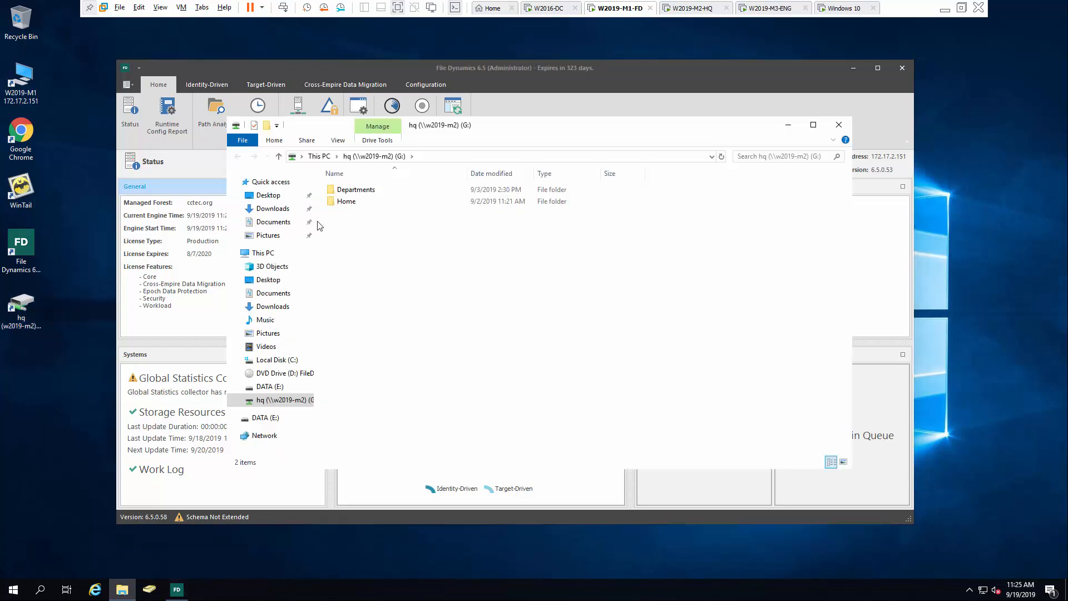
double_click(353, 189)
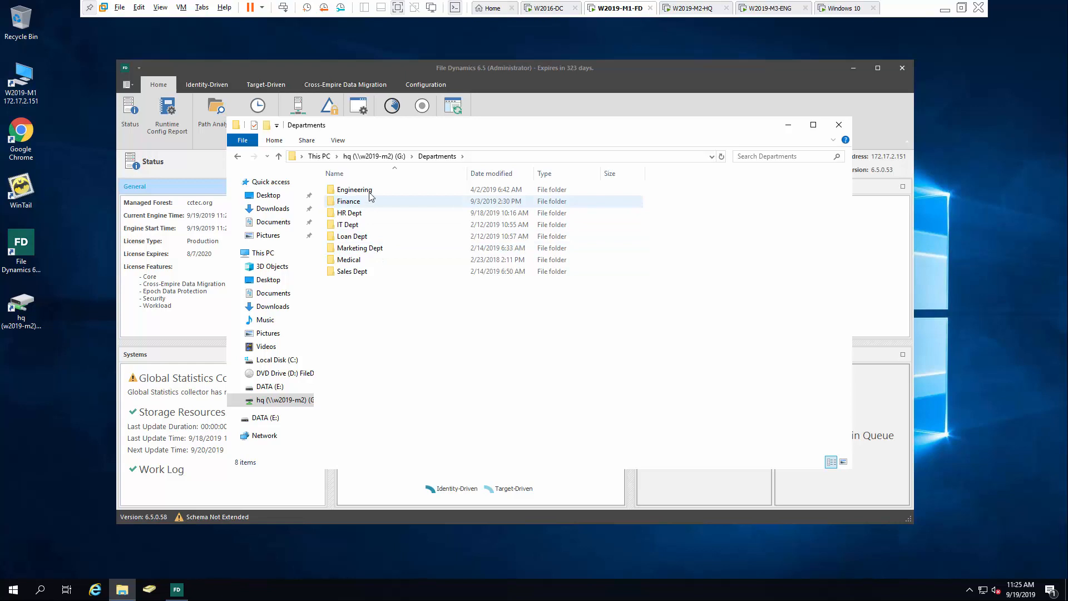
right_click(370, 205)
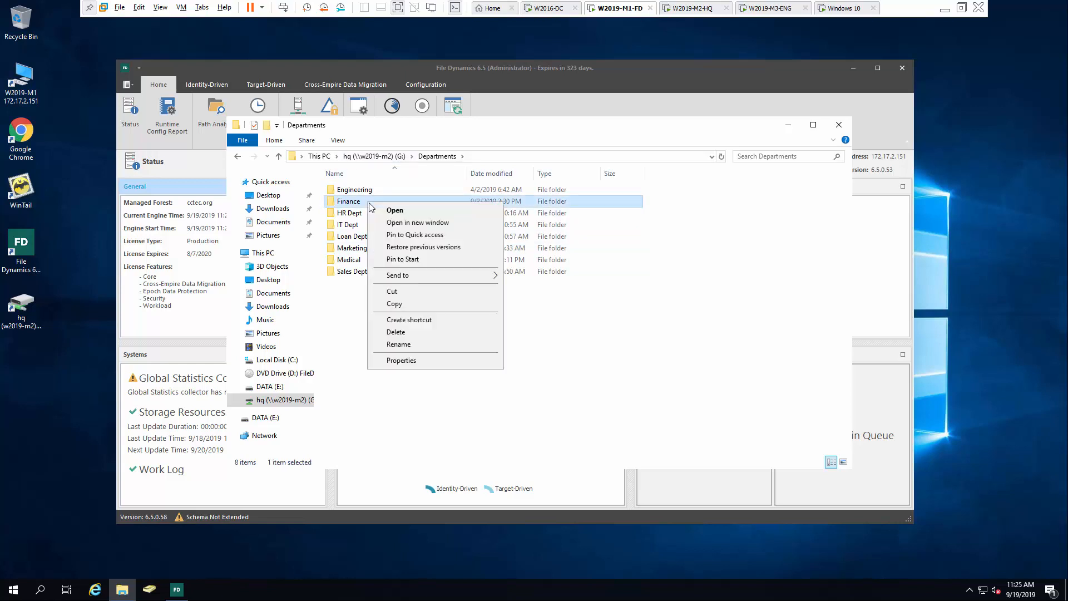
click(420, 361)
click(427, 229)
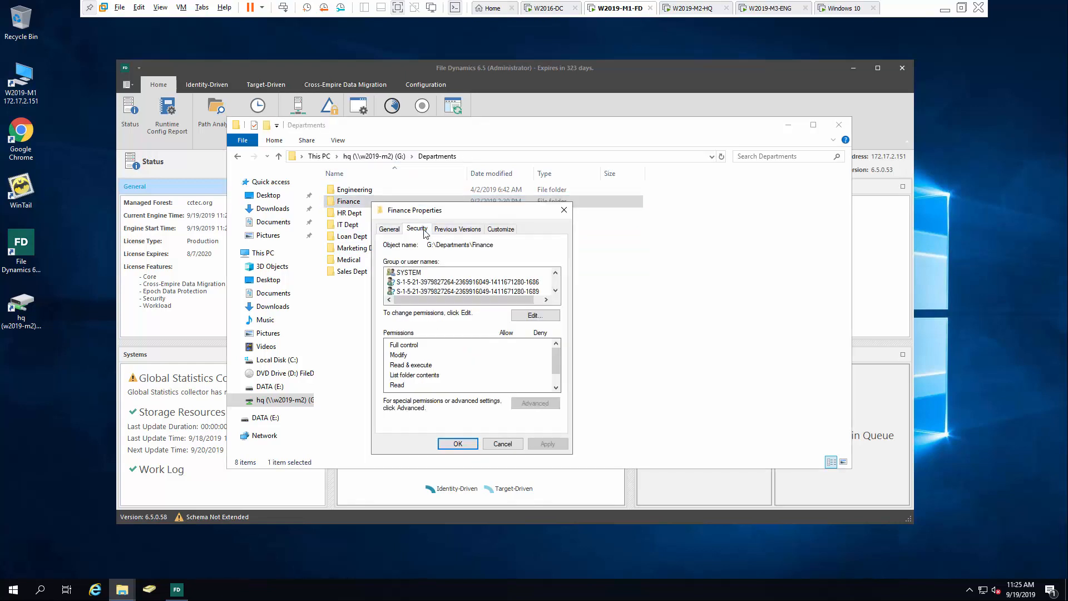
click(531, 403)
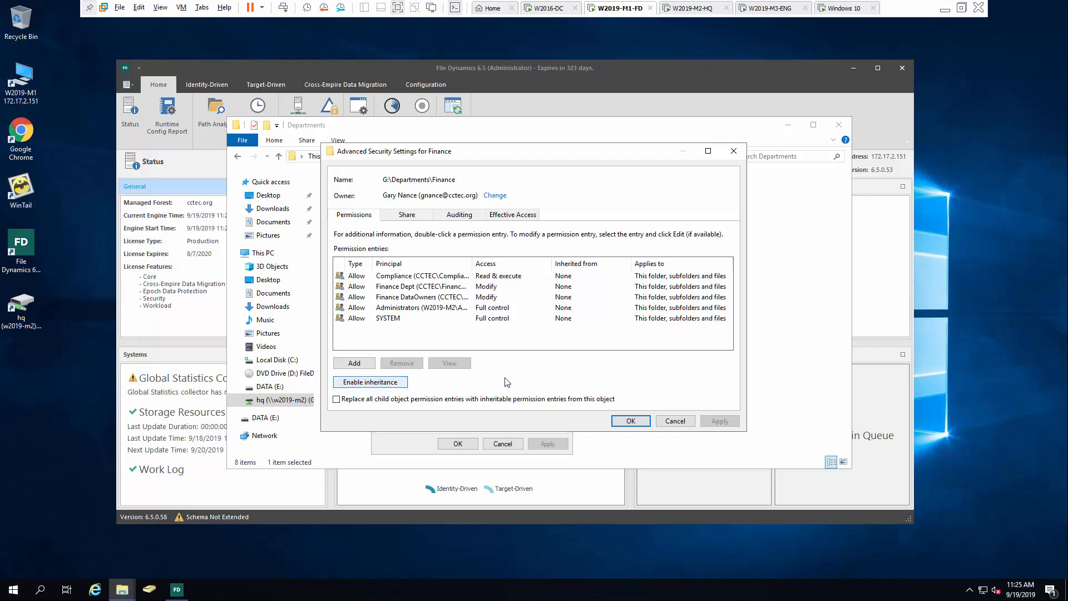
click(674, 420)
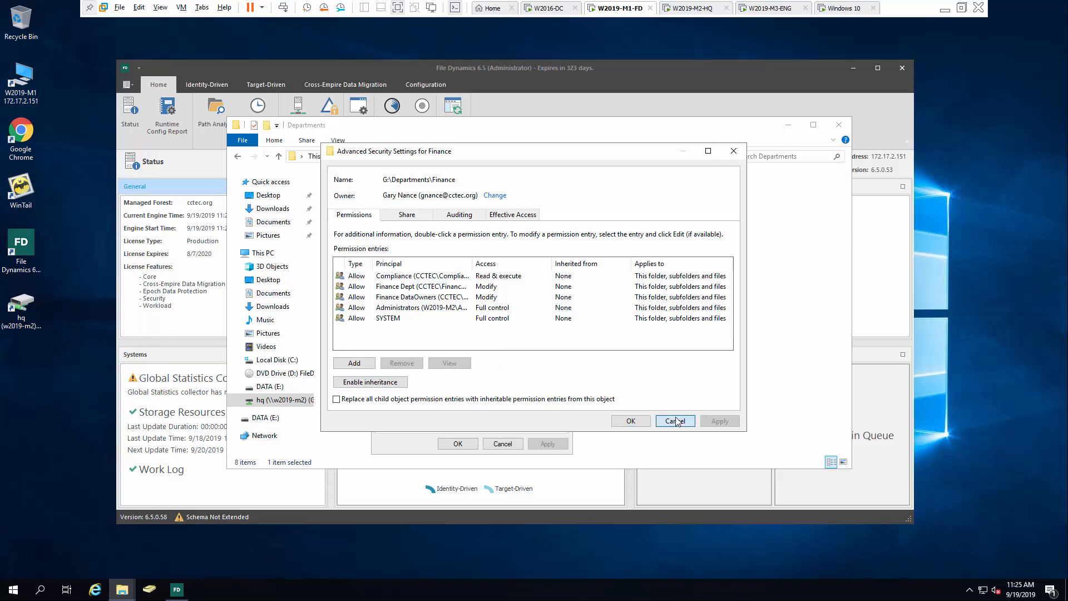
click(502, 443)
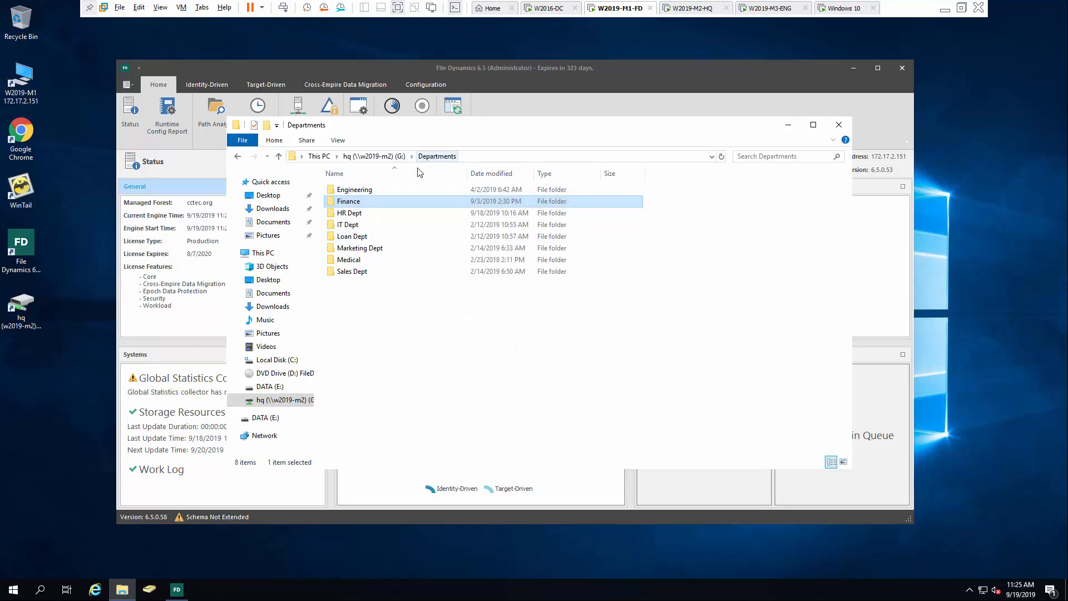
Verify Finance\Data's permissions are inherited from Finance, then close the Explorer window
double_click(388, 203)
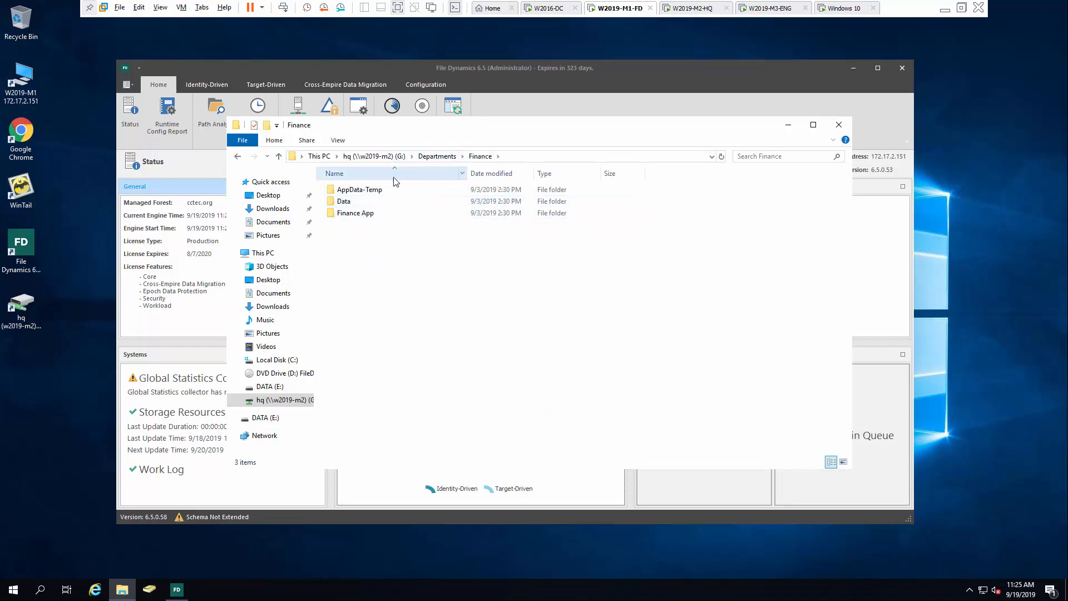
click(391, 204)
right_click(390, 208)
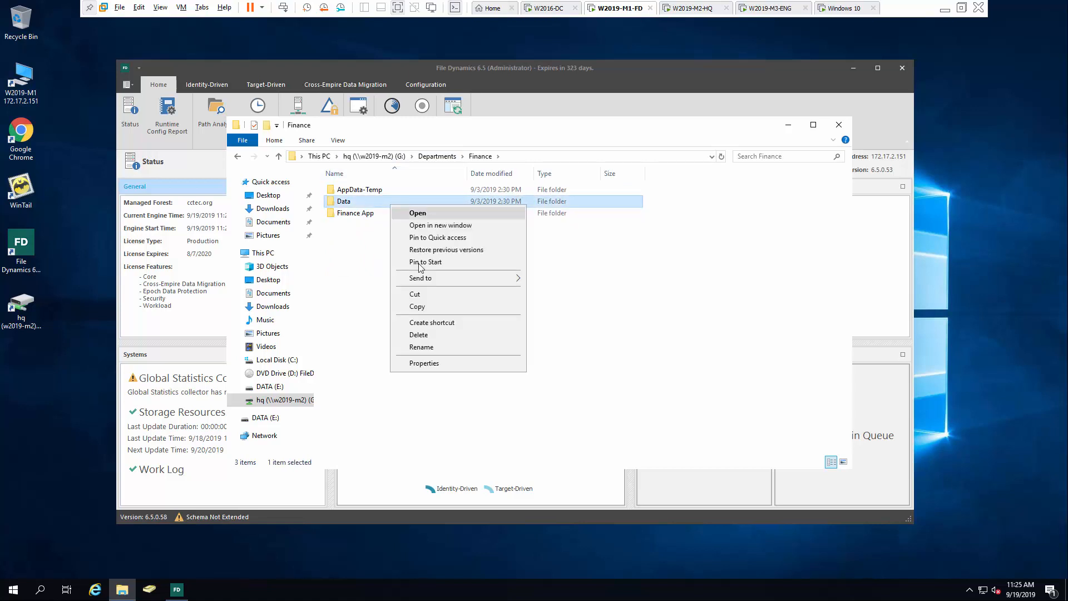
click(428, 364)
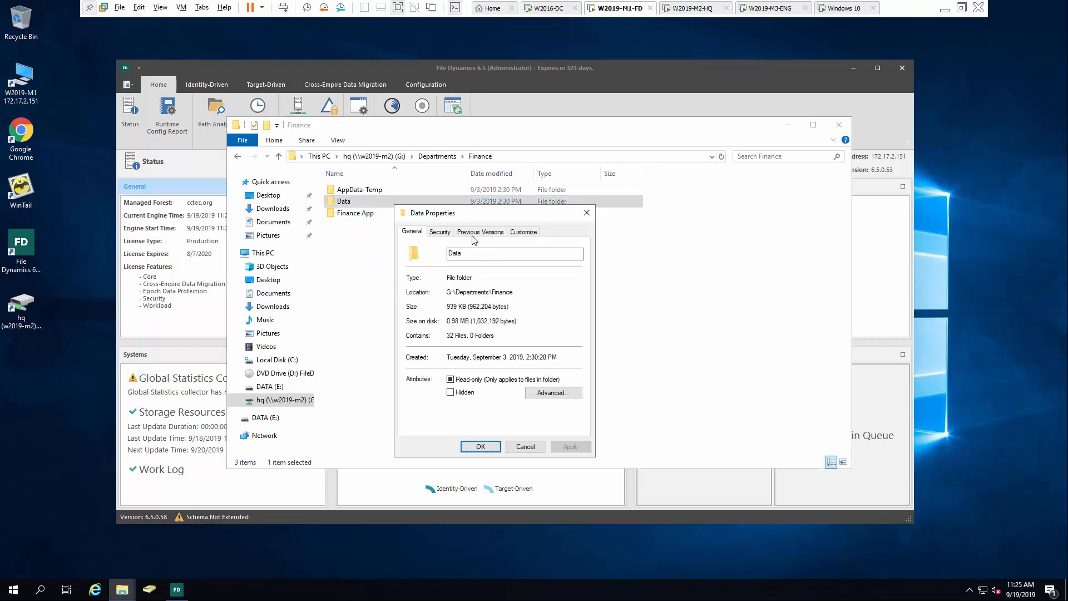
click(439, 232)
click(563, 403)
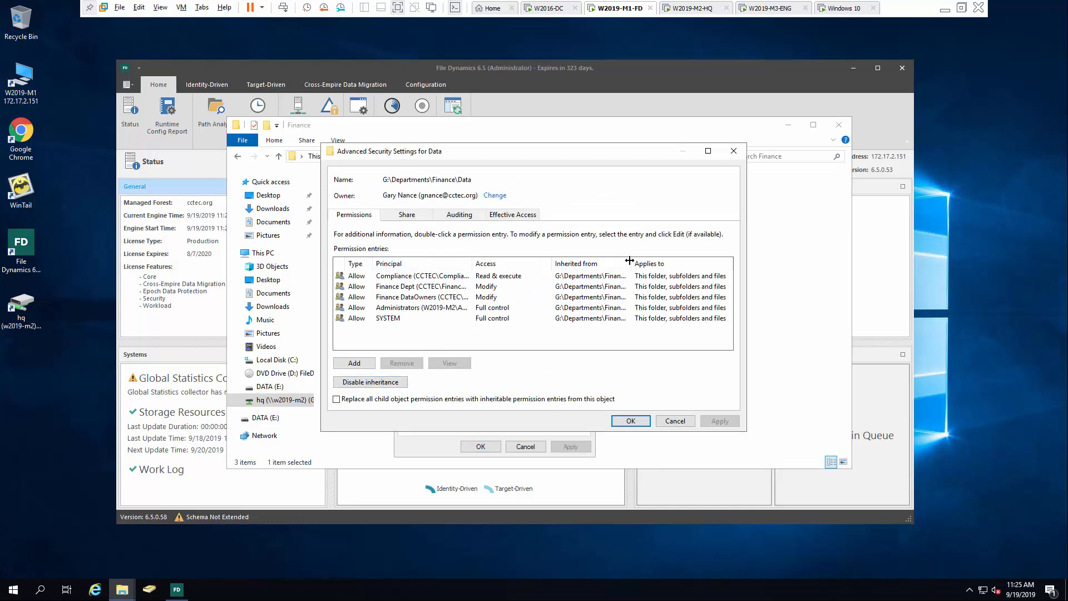
drag(631, 261, 704, 261)
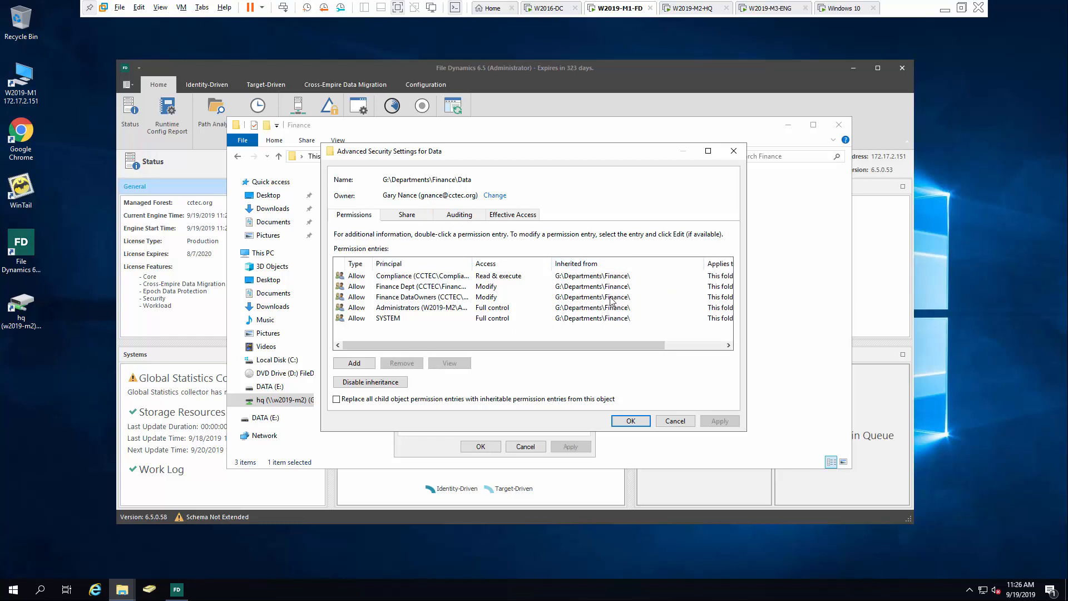
click(677, 421)
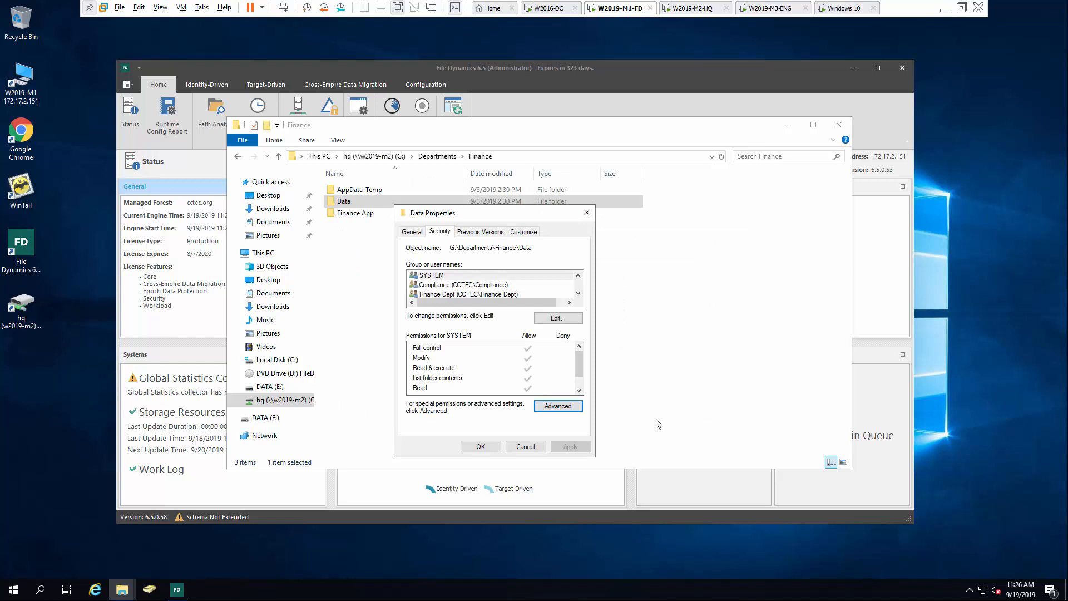
click(480, 447)
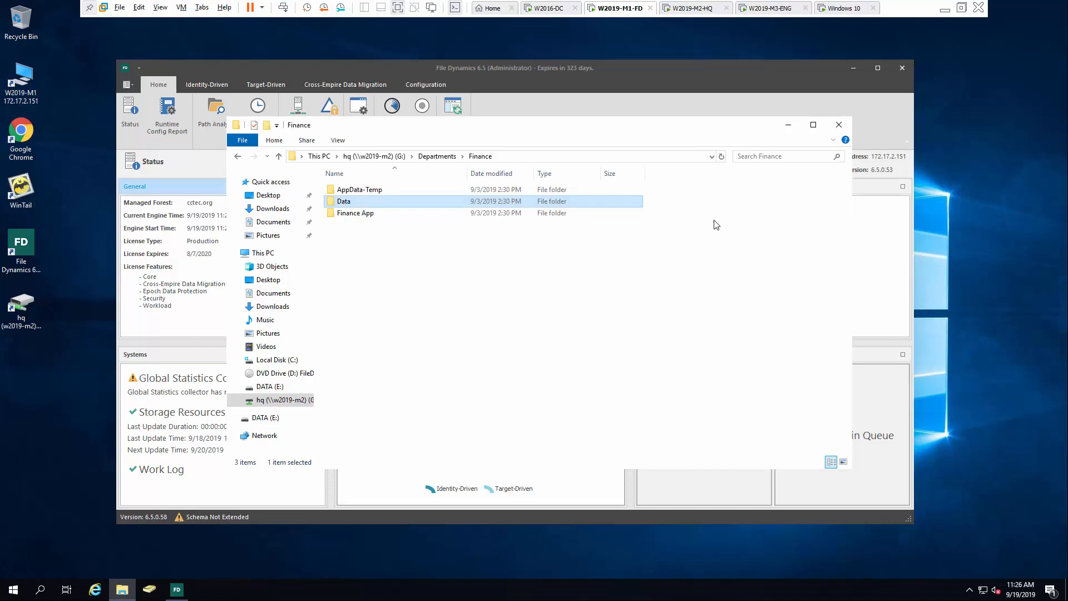
click(839, 124)
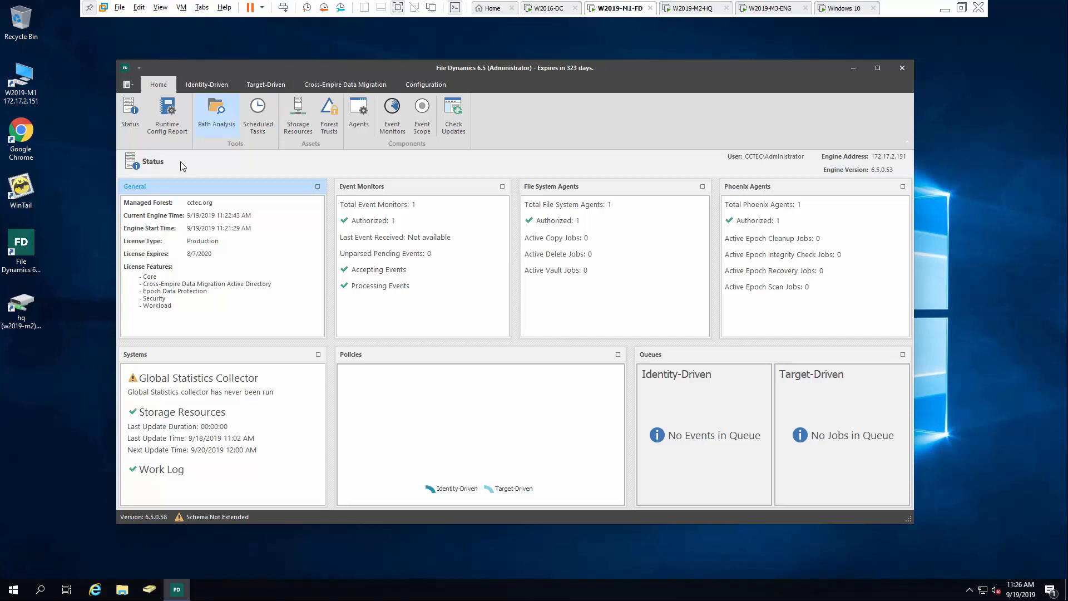
Create a new target Security Lockdown Policy named 'Finance Security Lockdown Policy'
click(259, 87)
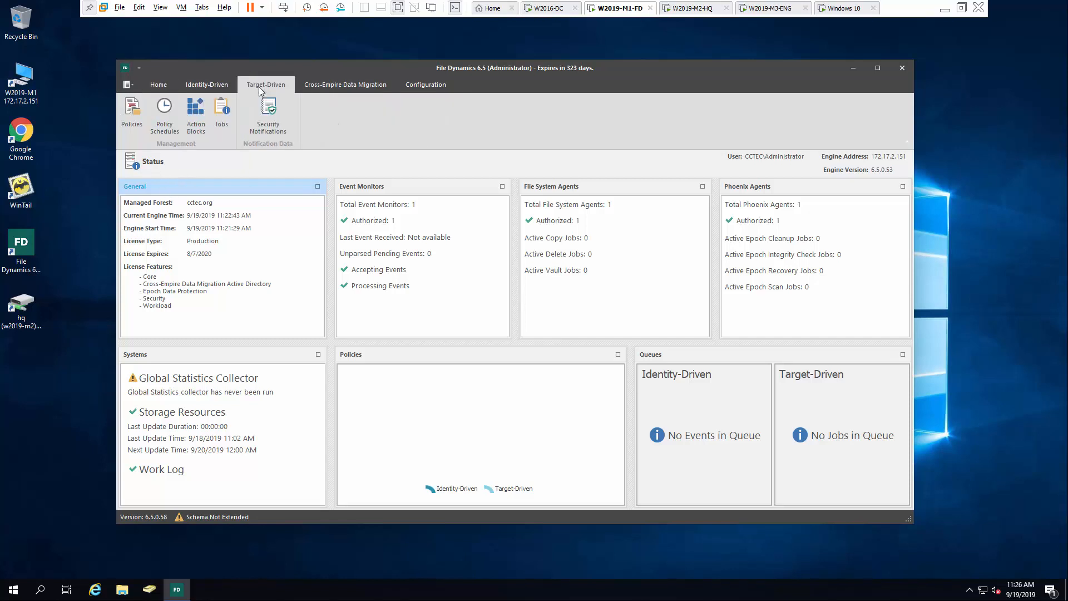
click(132, 115)
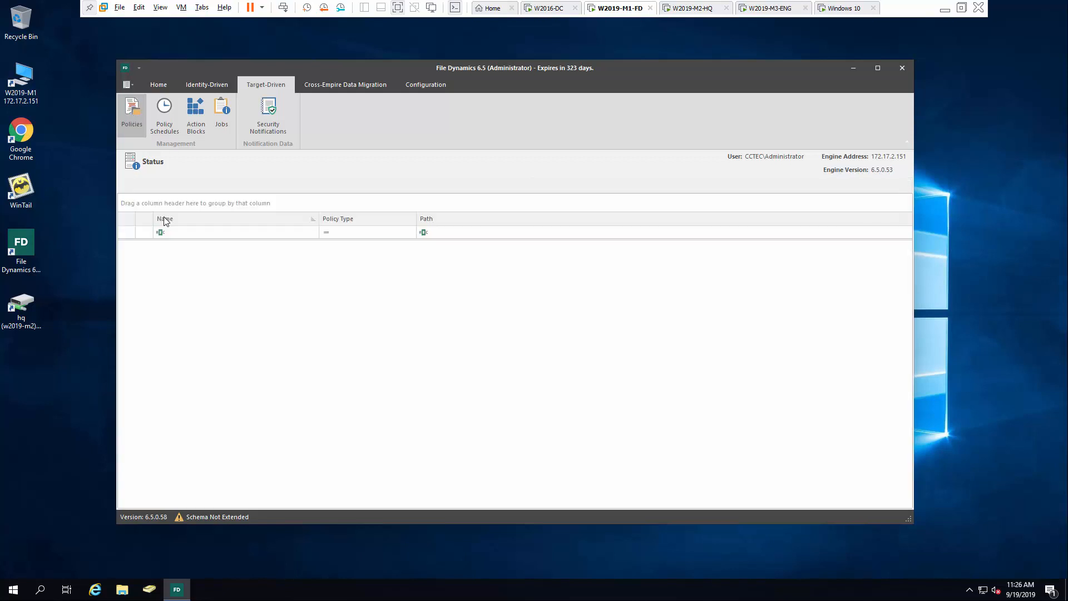
click(139, 185)
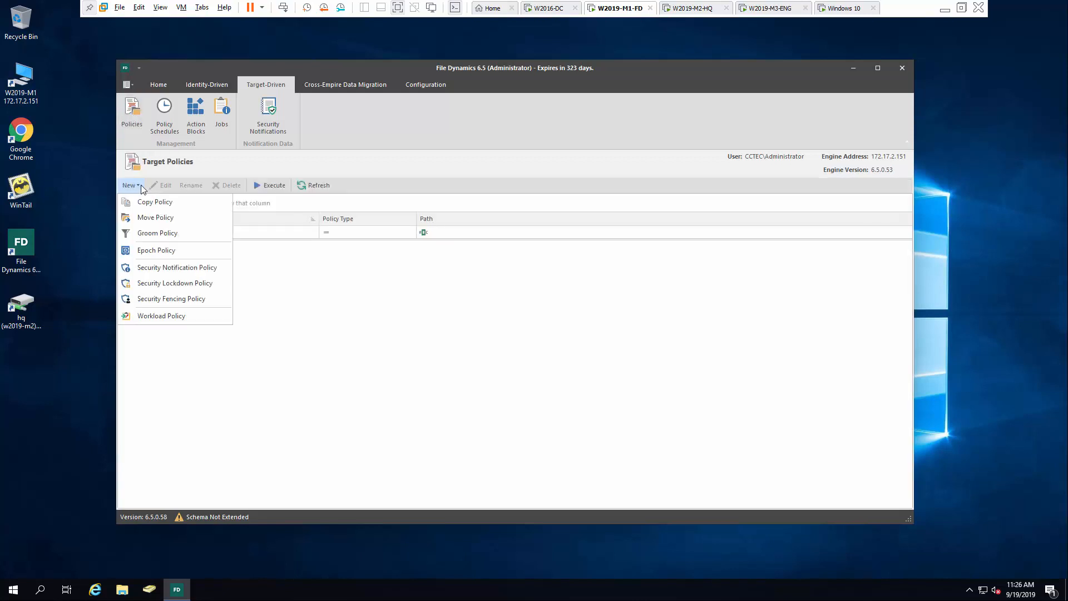
click(159, 289)
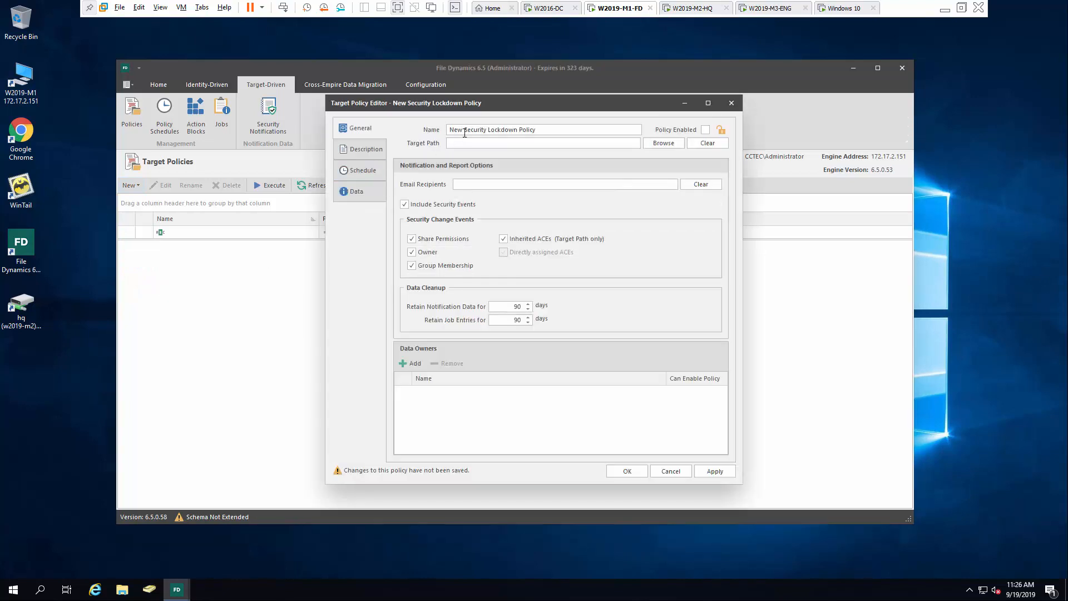
double_click(457, 130)
text(Finance)
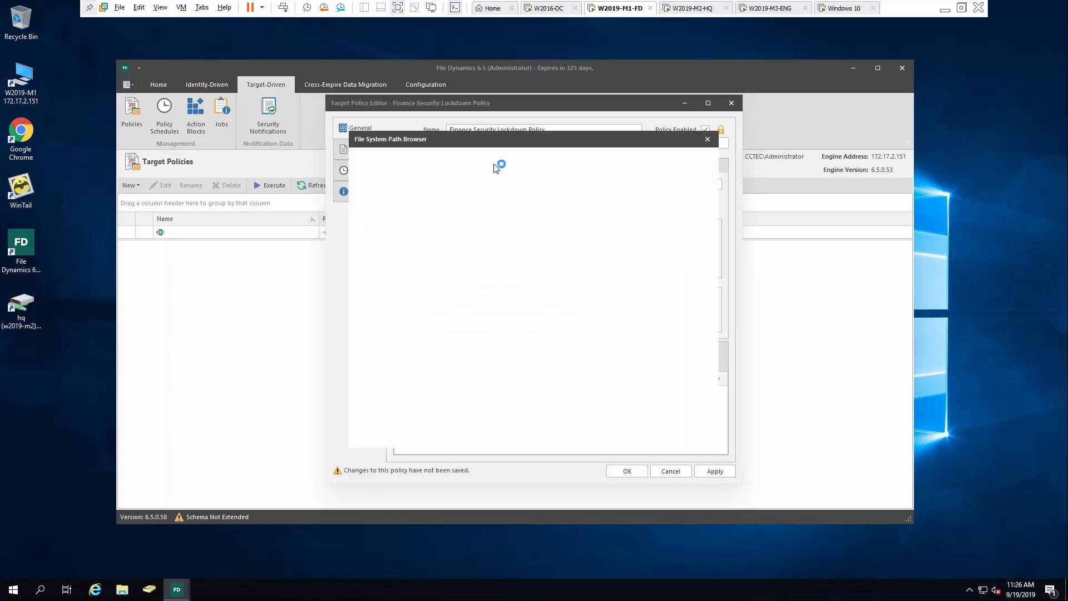
Target \\w2019-m2.cctec.org\HQ\Departments\Finance and enter a notification e-mail recipient address
click(355, 194)
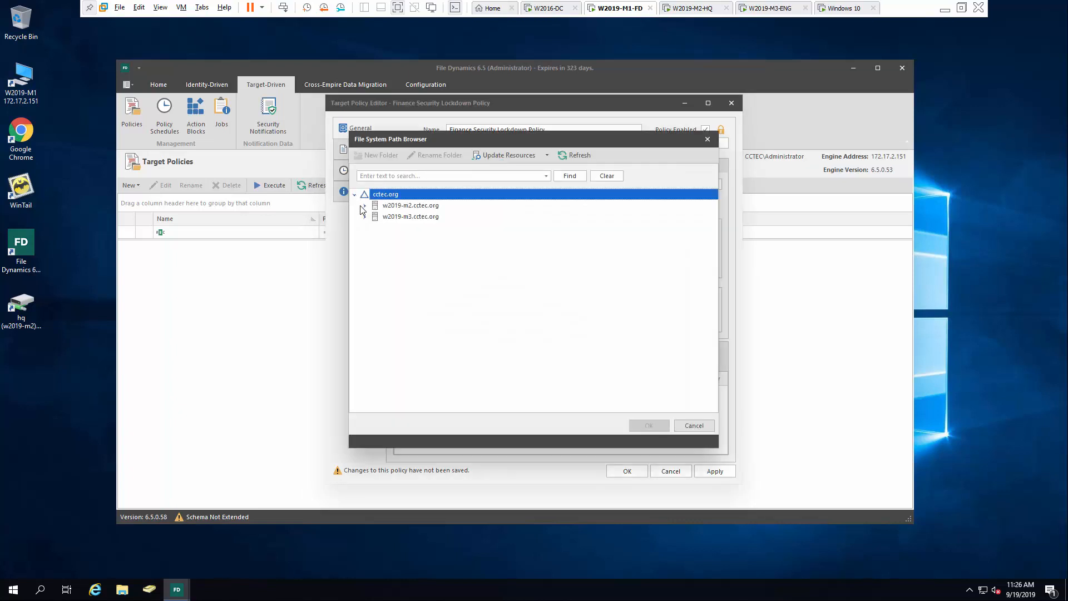
click(364, 206)
click(374, 217)
click(384, 228)
click(423, 251)
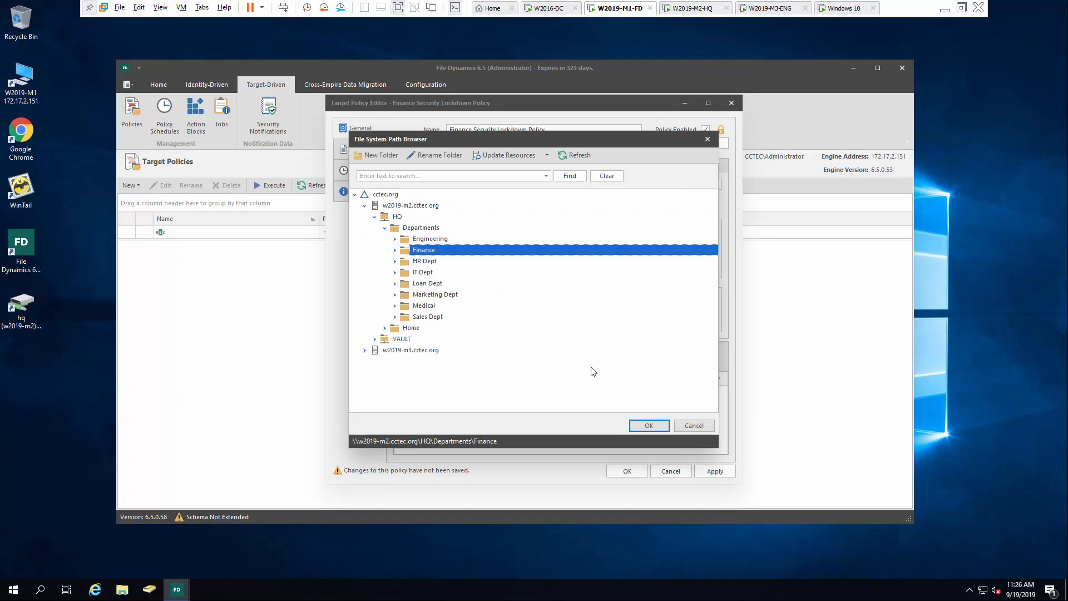
click(648, 426)
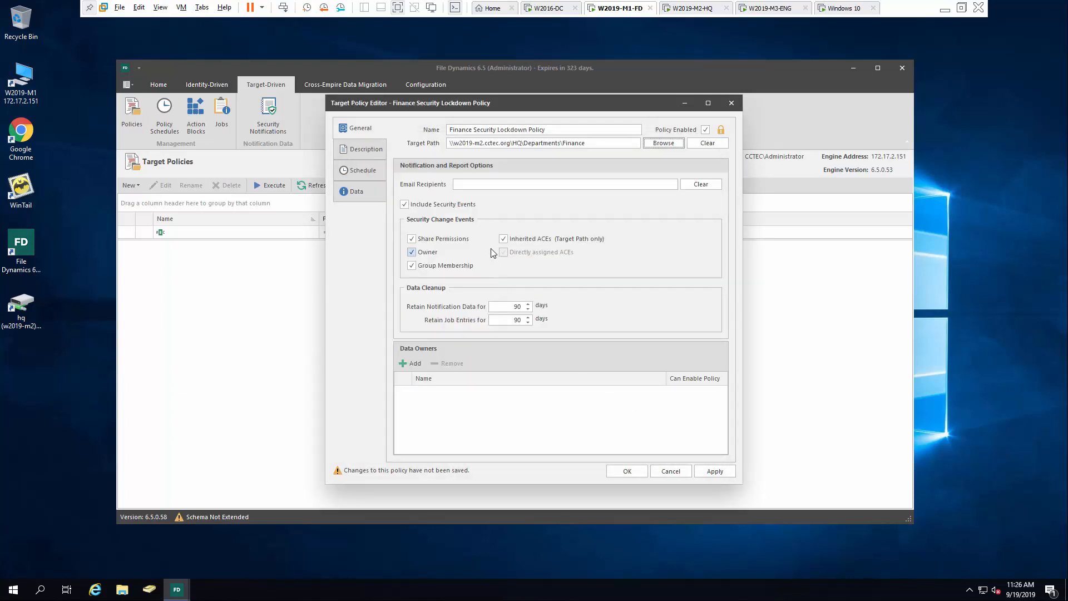
click(473, 183)
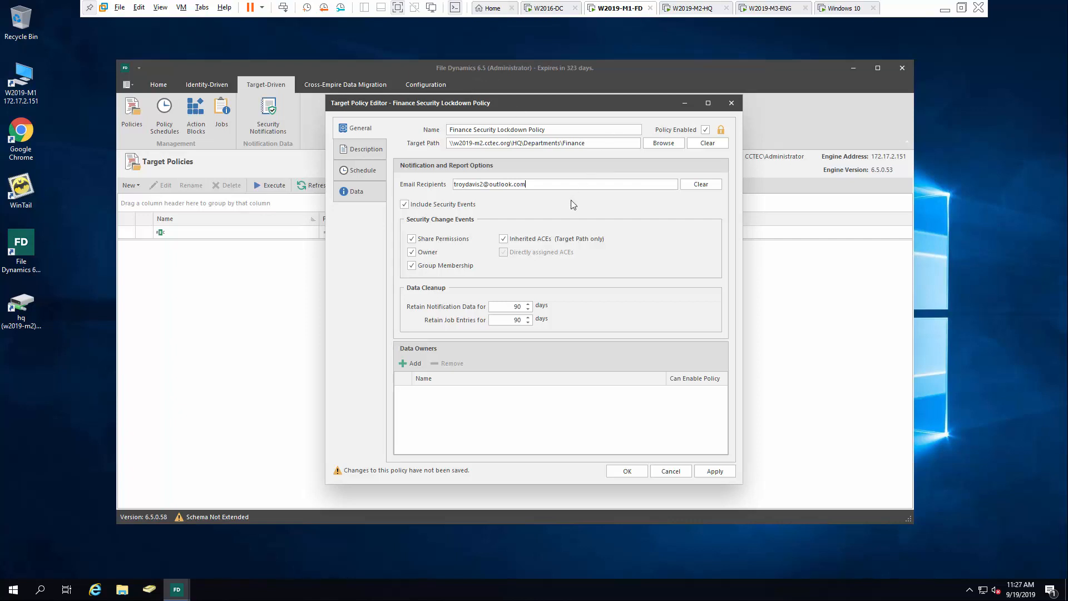
Turn Include Security Events off and back on, enabling the security change event options
click(445, 204)
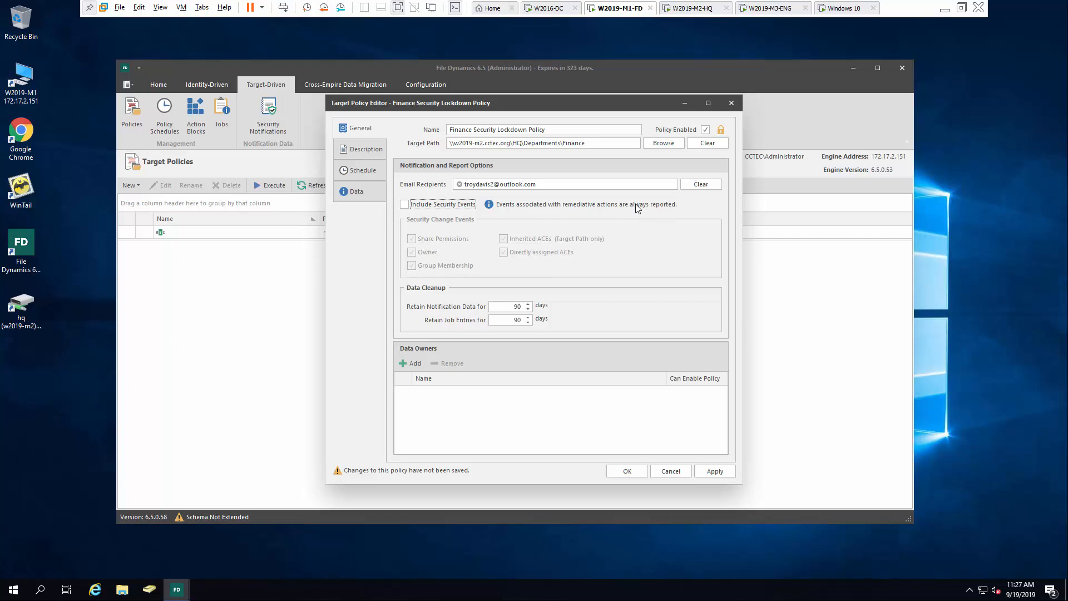
click(410, 204)
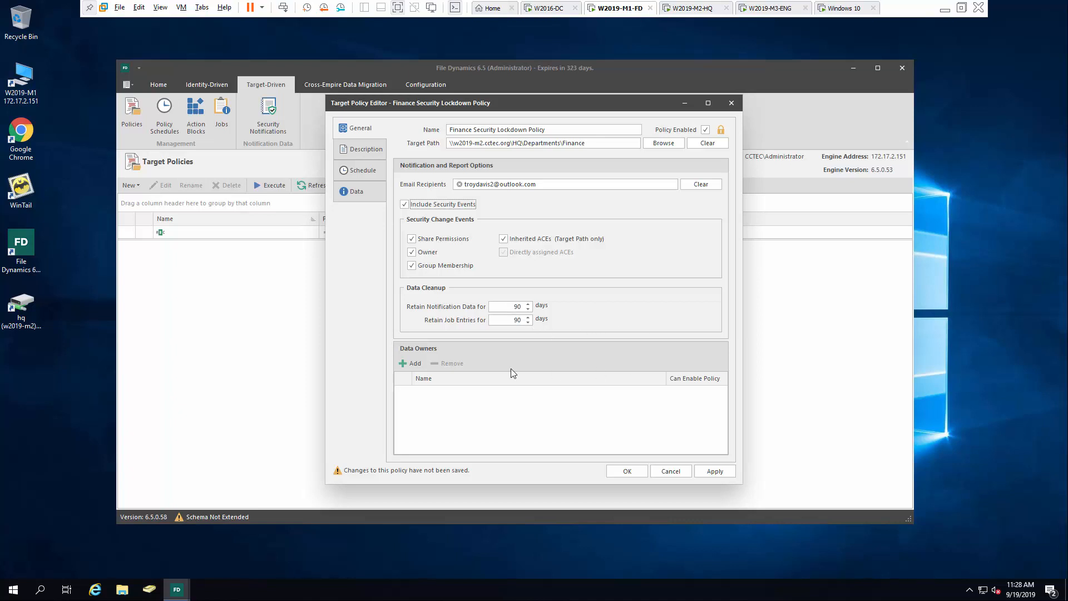
Add a CCTEC\HQ\Compliance user as data owner with Can Enable Policy checked
click(403, 364)
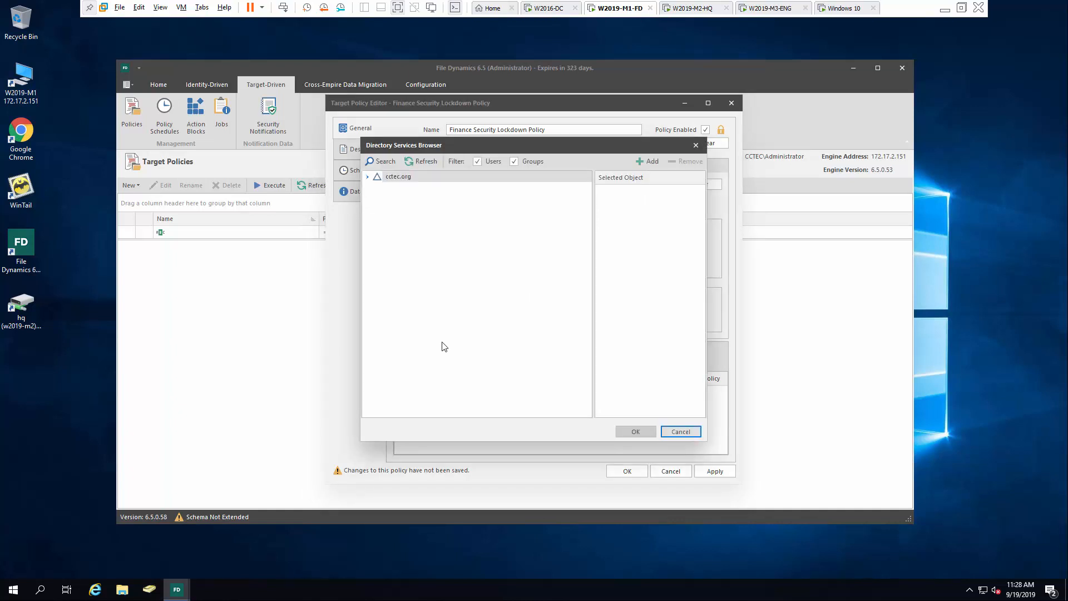
click(377, 198)
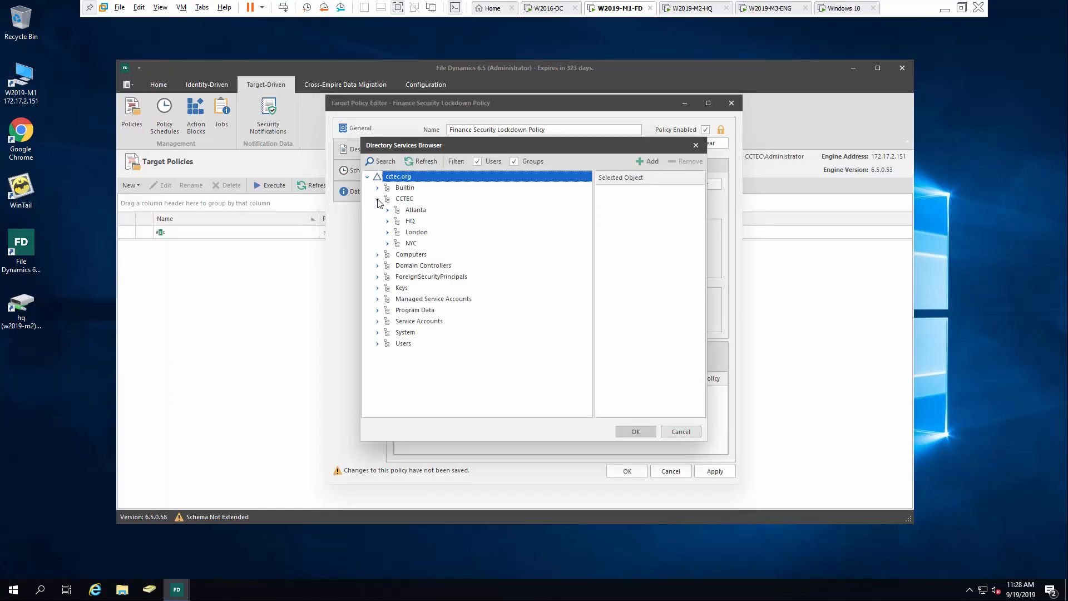
click(386, 222)
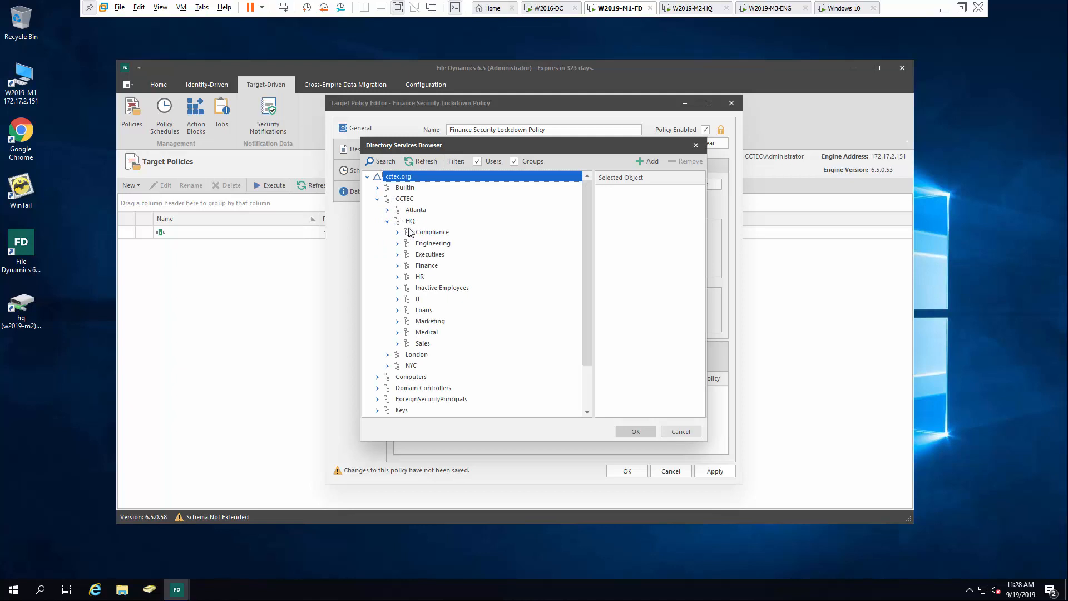
click(397, 232)
click(451, 309)
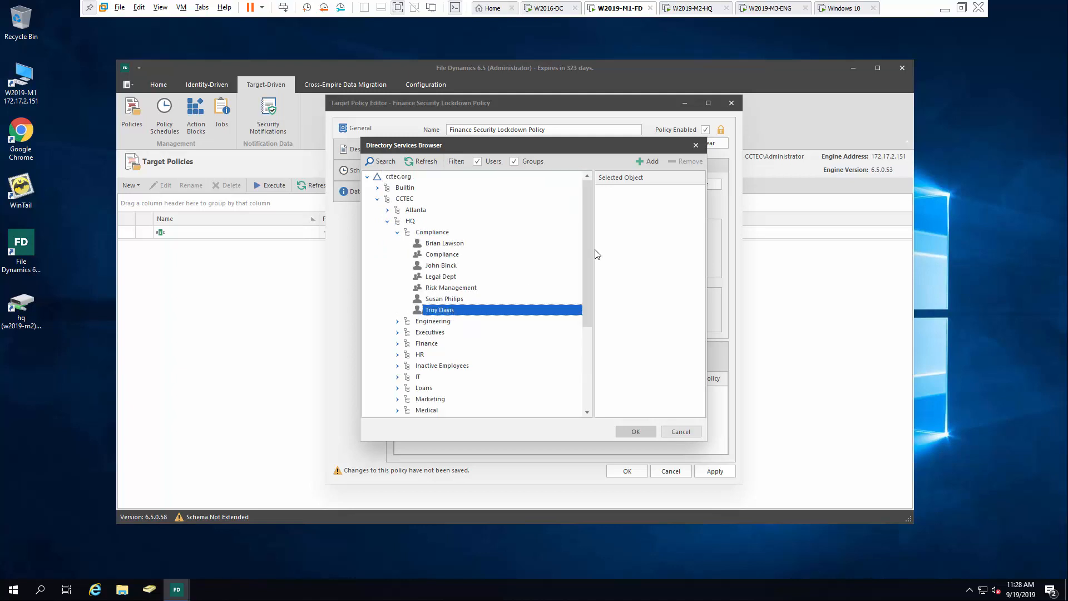
click(647, 161)
click(635, 431)
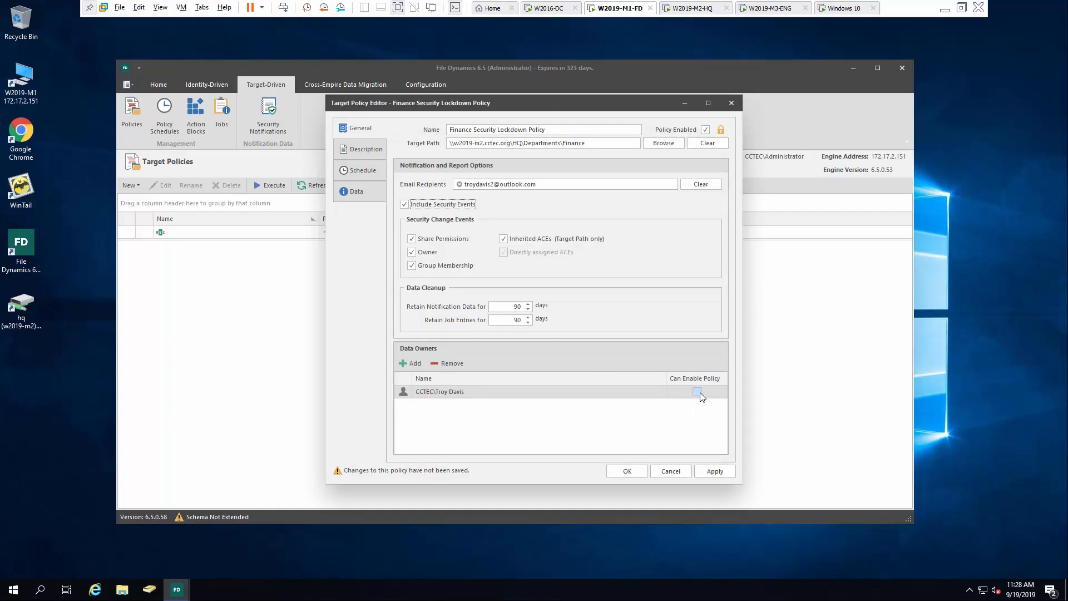
click(696, 392)
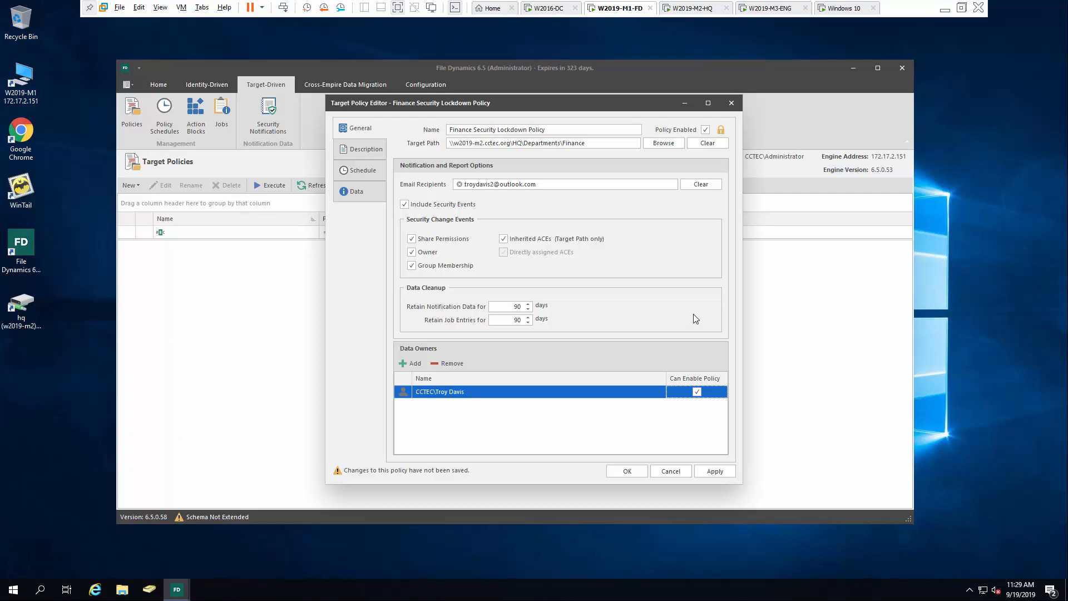
click(365, 170)
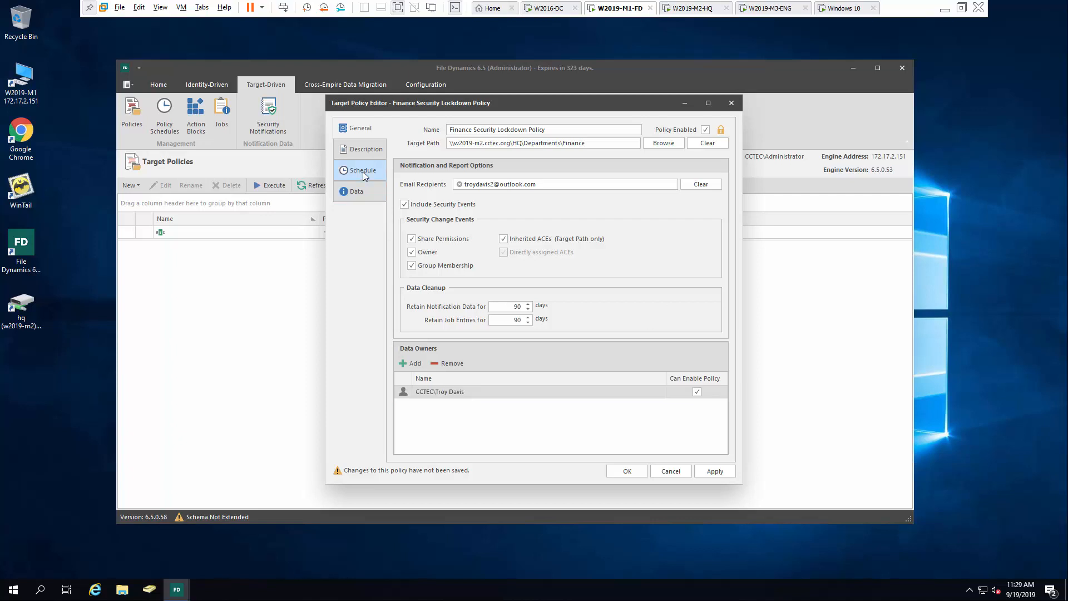
Set the policy to recur hourly, every 1 hour, and apply the changes
click(405, 191)
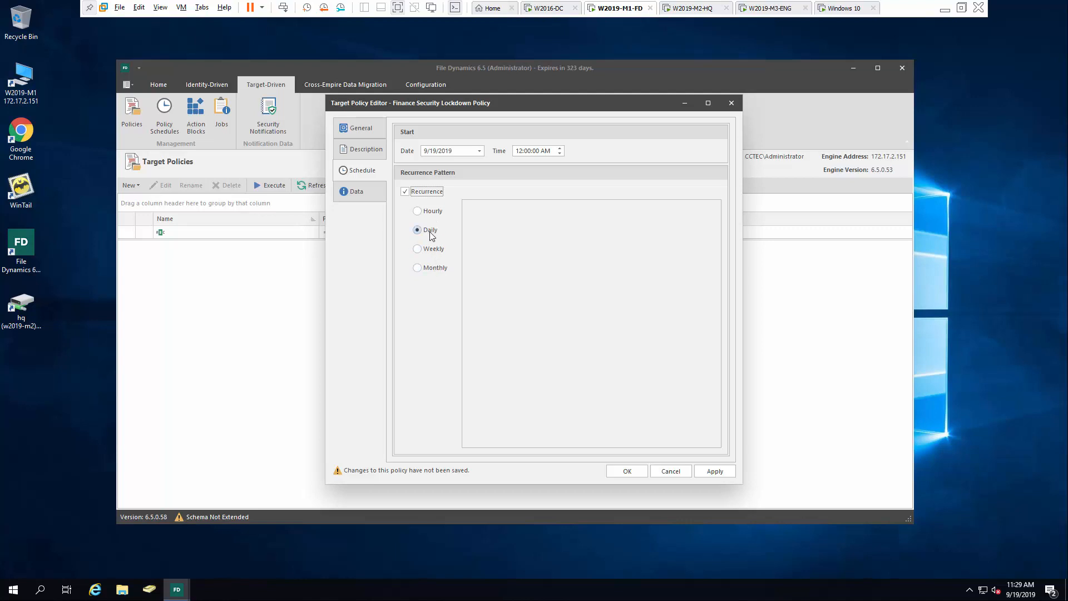
click(432, 211)
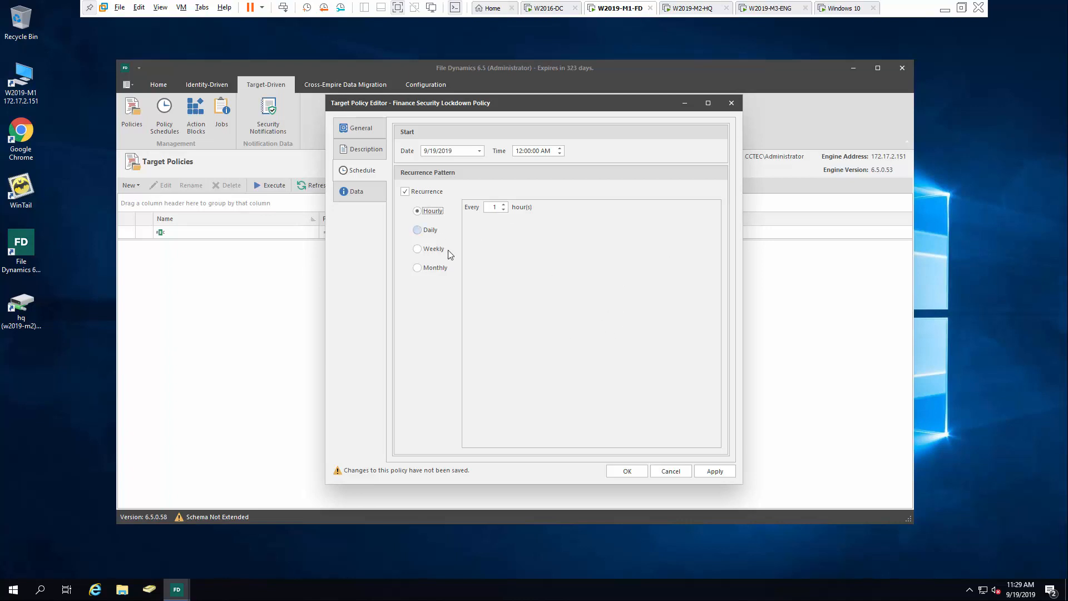
click(715, 471)
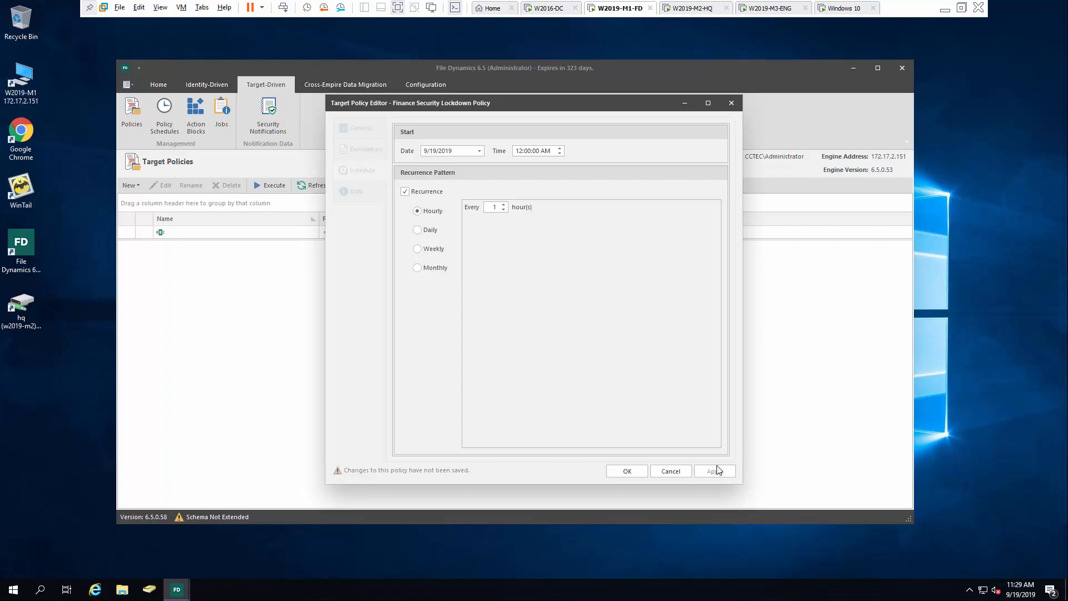
Save the policy, run a Security Scan on Finance Security Lockdown Policy, and show its jobs
click(627, 471)
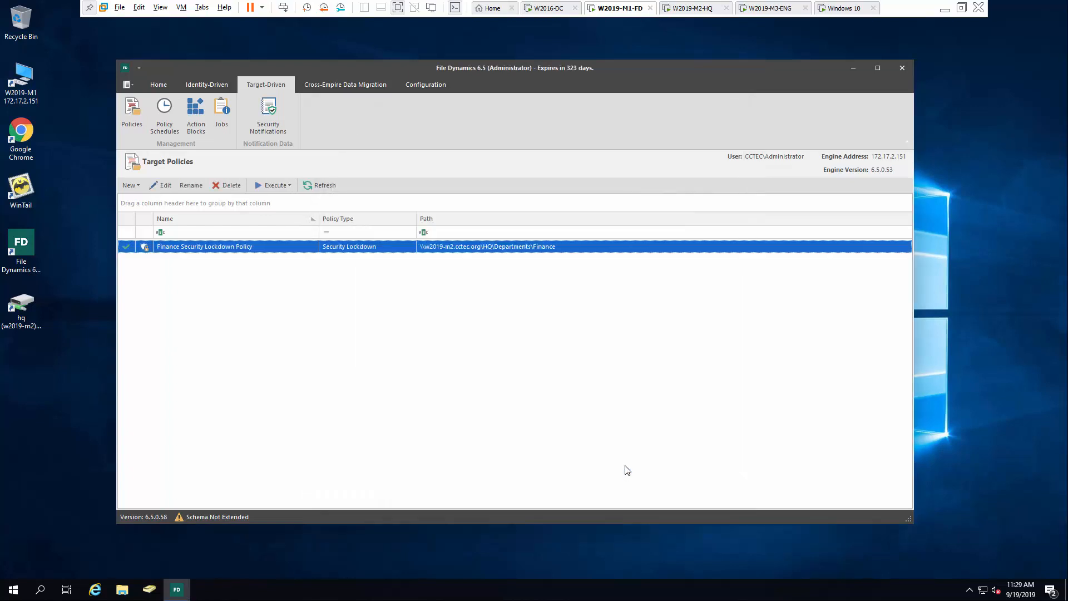
right_click(236, 249)
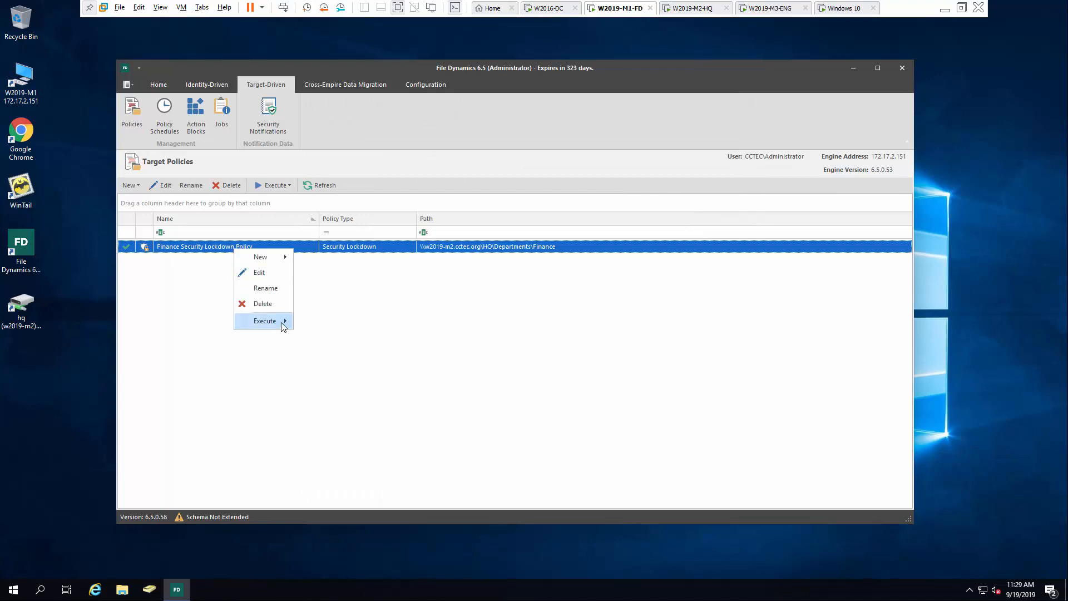
mouse_move(281, 322)
click(324, 322)
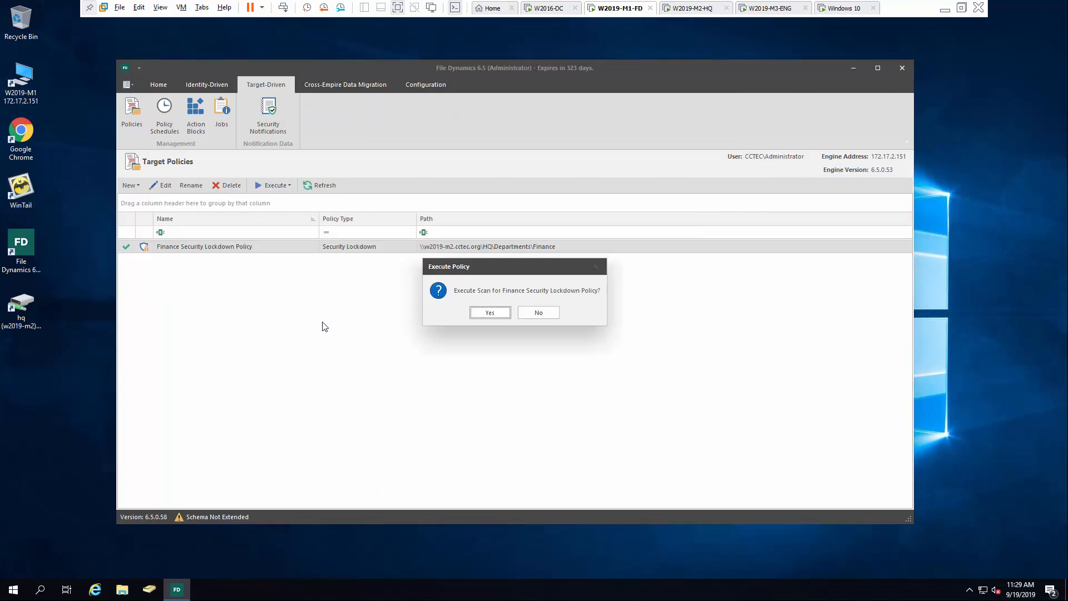
click(480, 312)
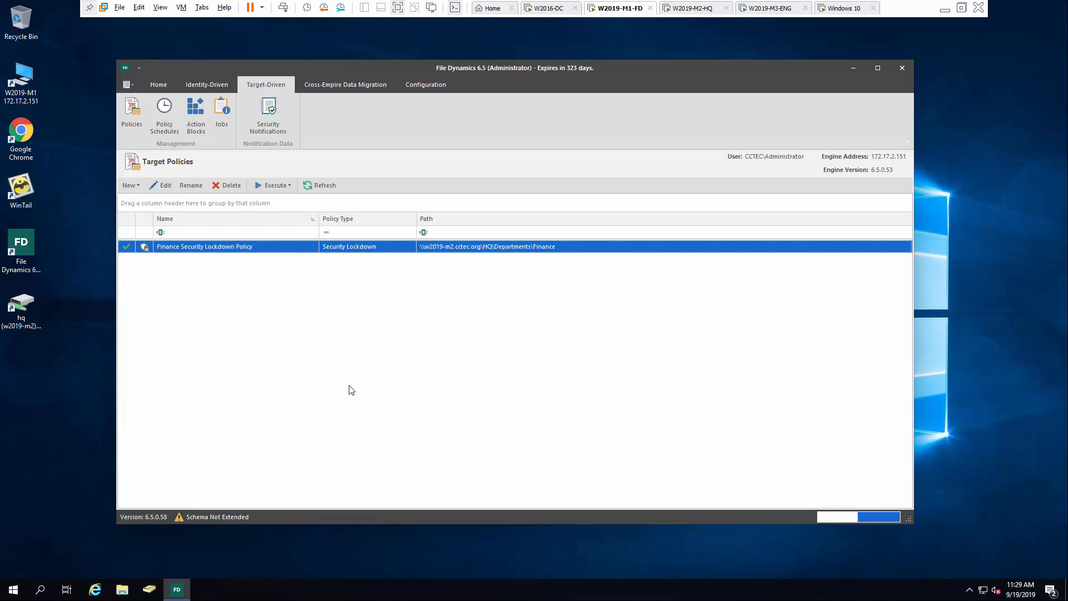
click(223, 109)
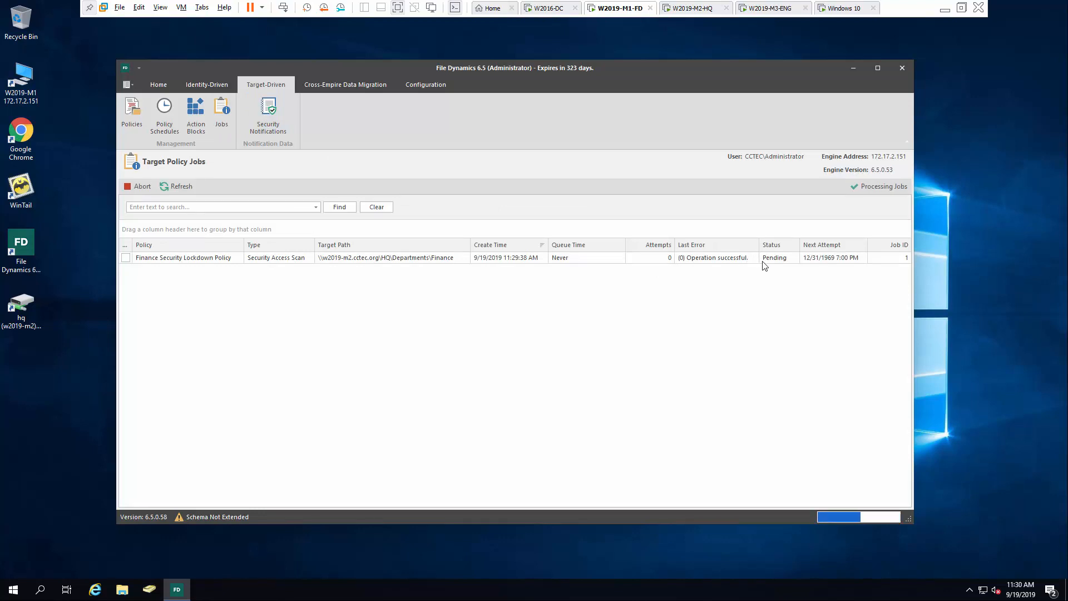
Refresh jobs to confirm the scan completed, check Security Notifications, then return to Policies
click(186, 188)
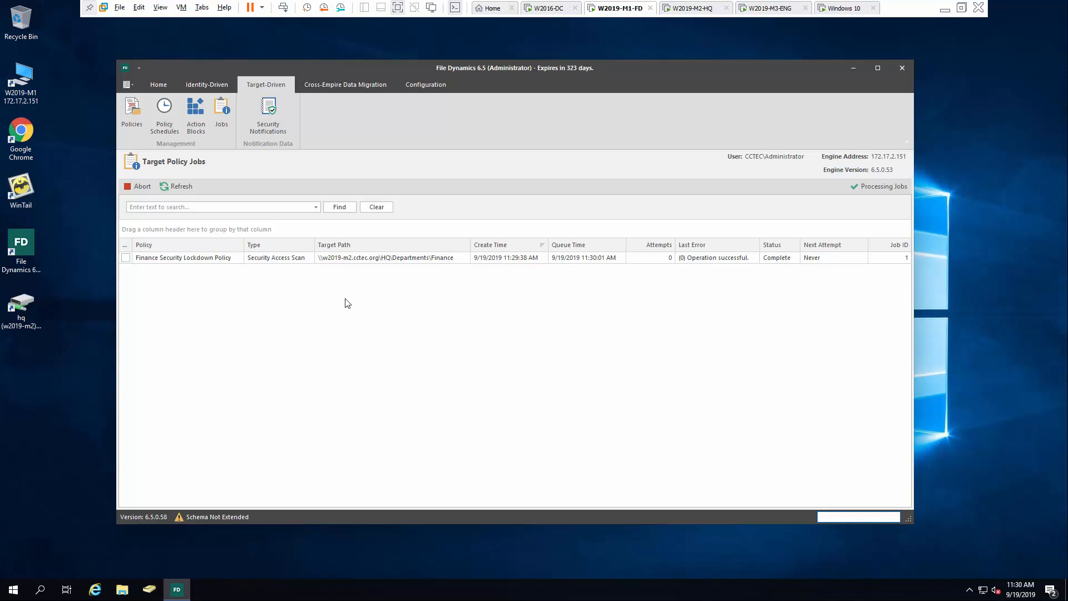
click(271, 111)
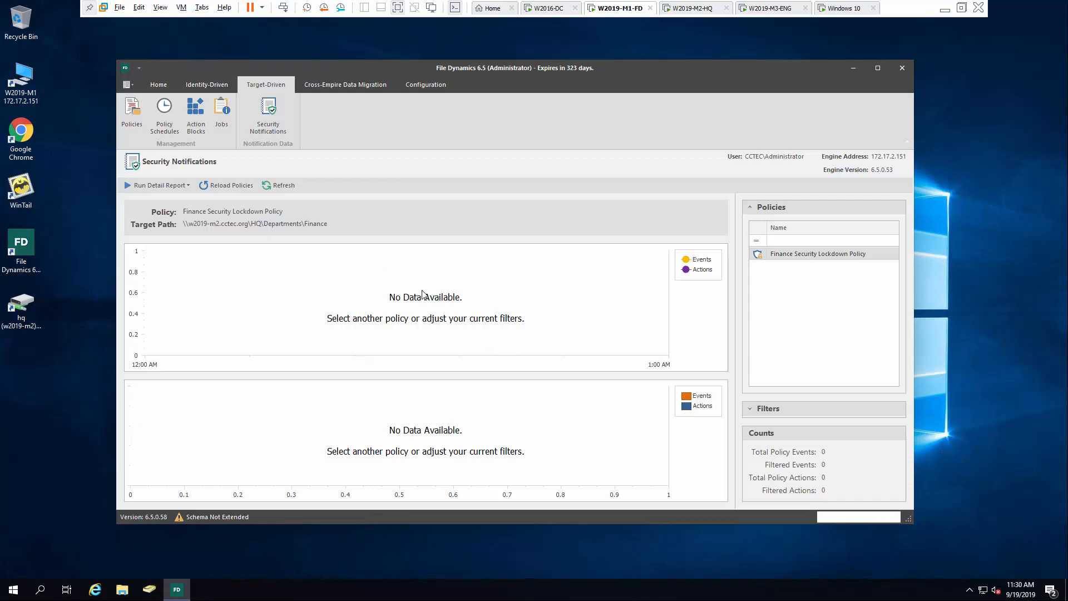
click(132, 114)
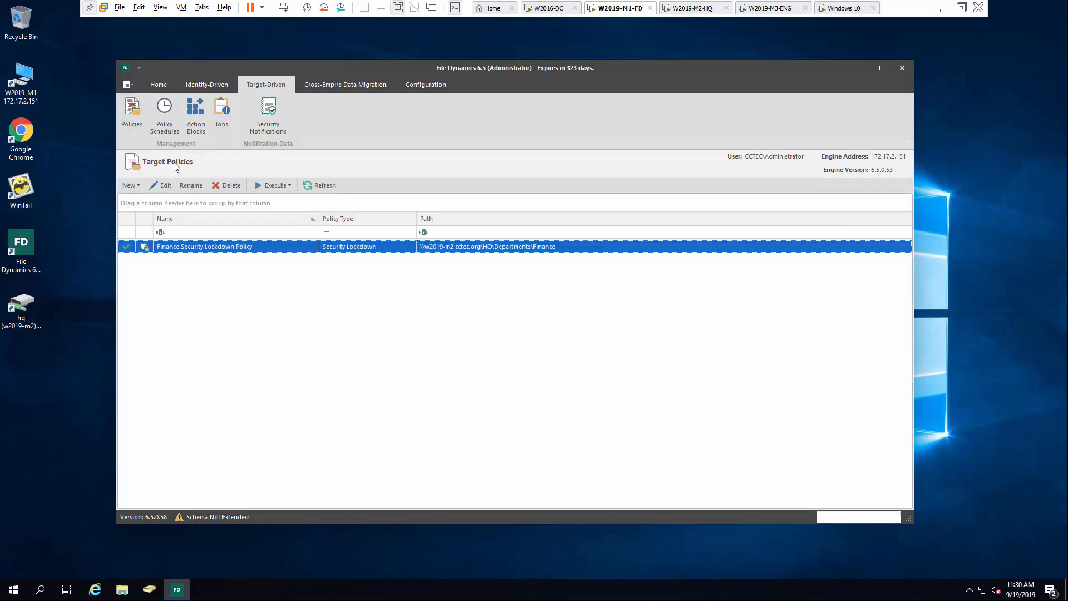
Open Advanced Security Settings for the Finance folder under hq drive's Departments
double_click(38, 299)
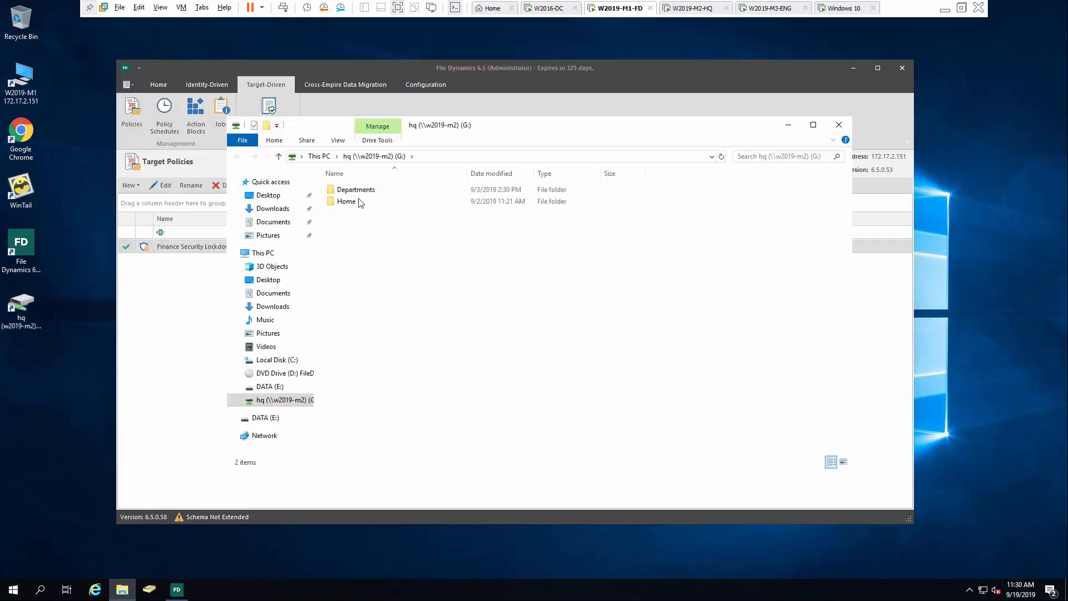
double_click(356, 190)
click(357, 205)
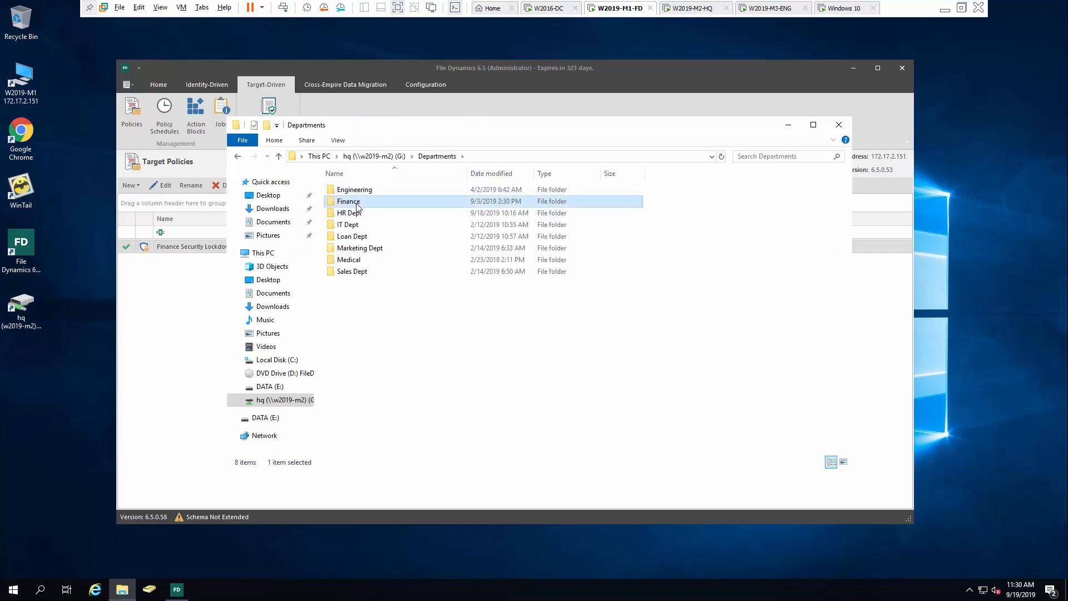
right_click(356, 206)
click(393, 364)
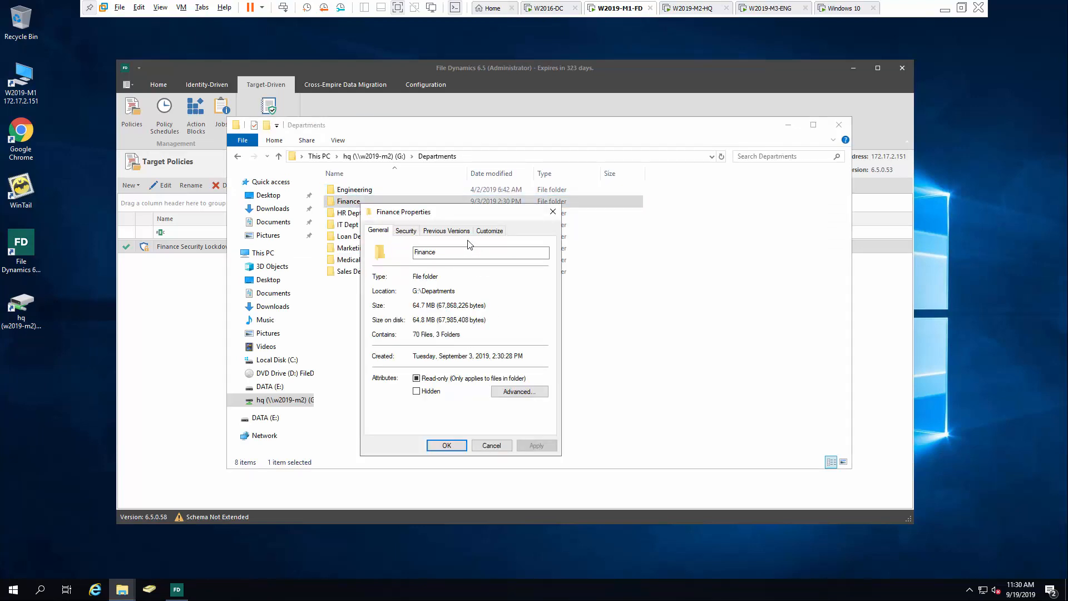
click(411, 231)
click(526, 404)
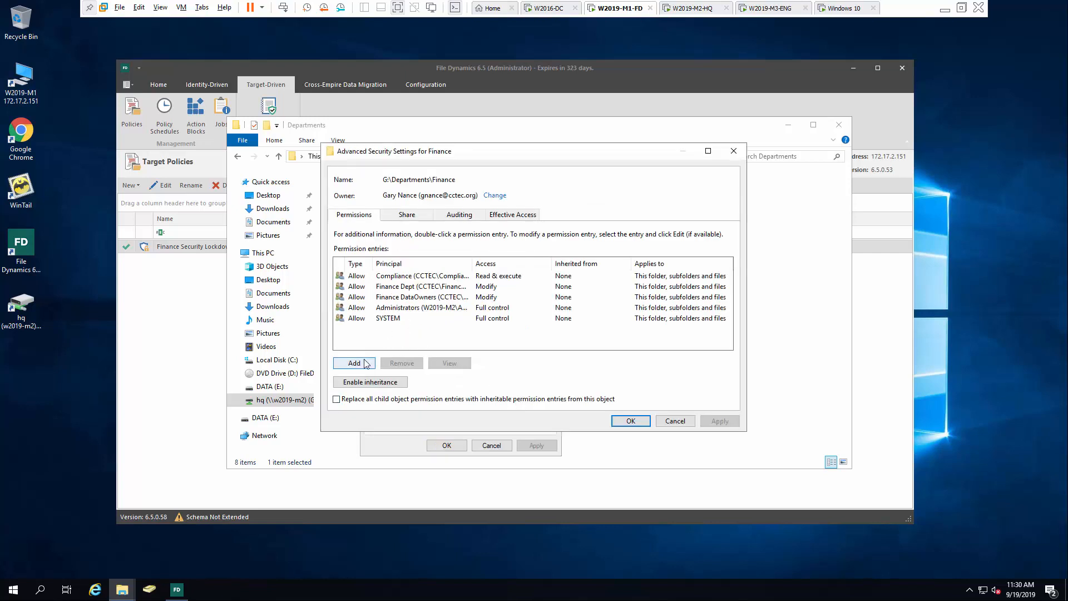
Add an Allow Modify entry for a matched domain user, apply it, and close the dialogs
click(365, 364)
click(351, 161)
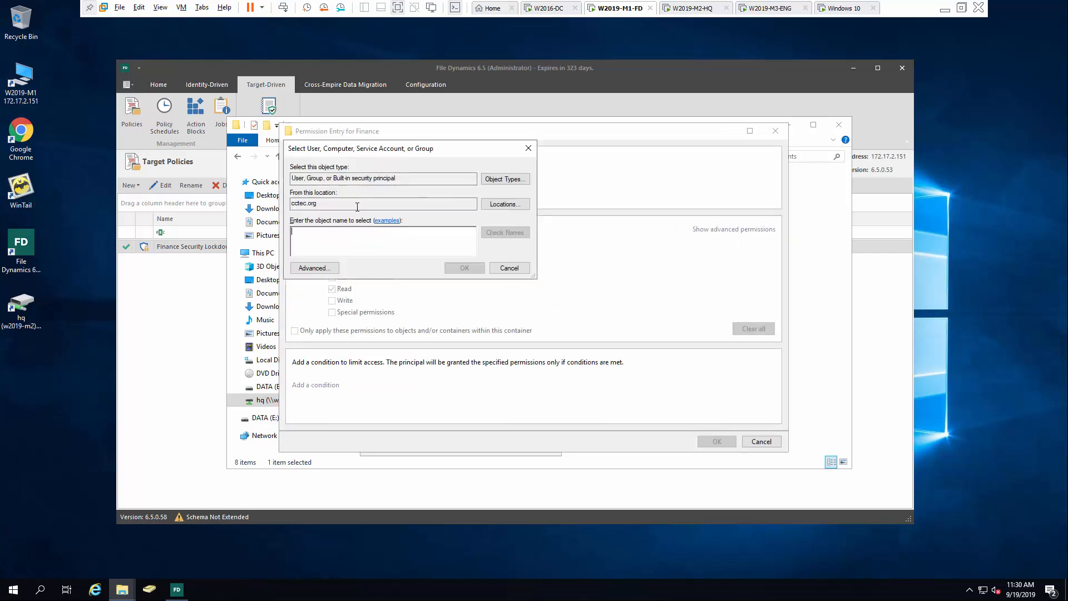
text(eb)
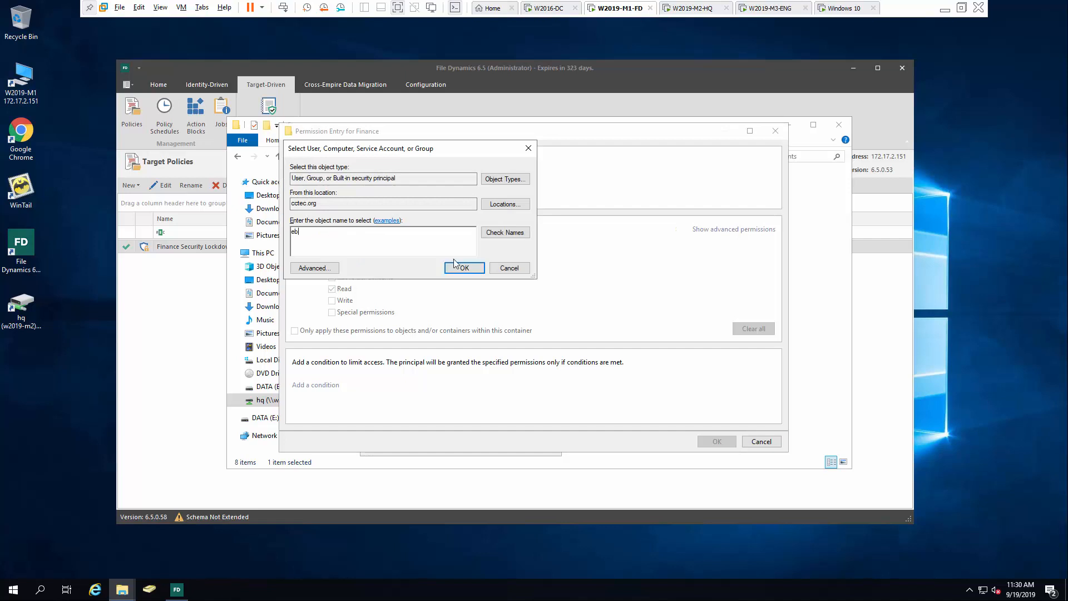
click(503, 233)
click(364, 246)
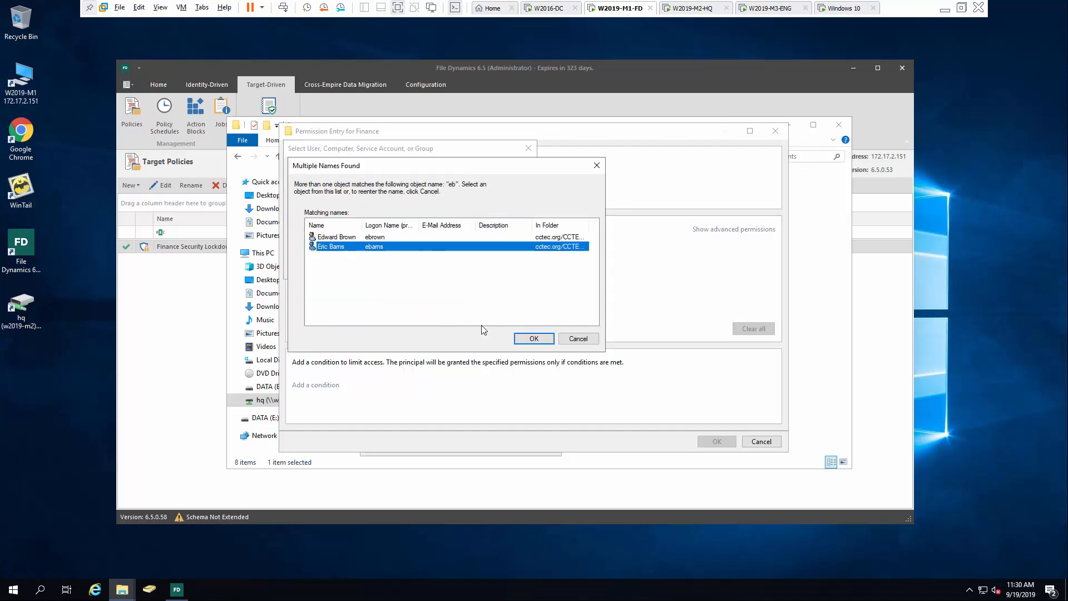
click(523, 340)
click(464, 269)
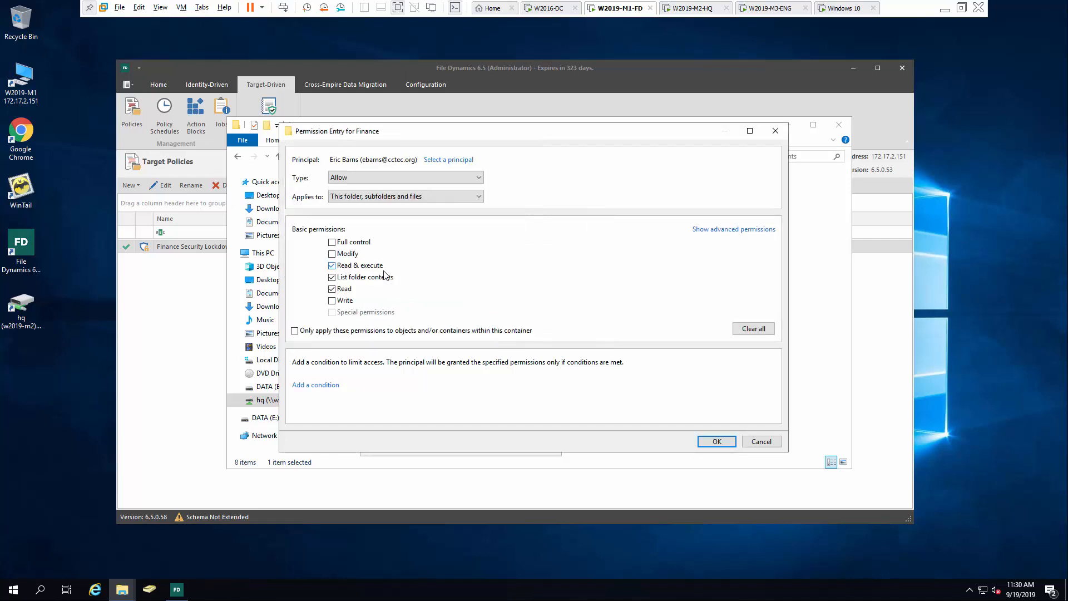
click(332, 254)
click(716, 441)
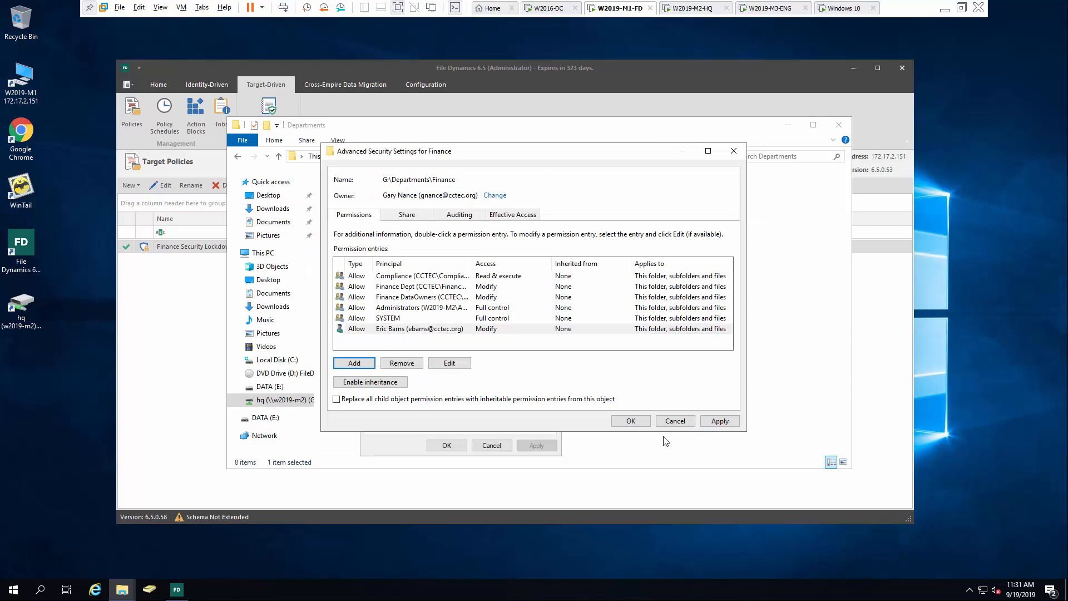
click(720, 421)
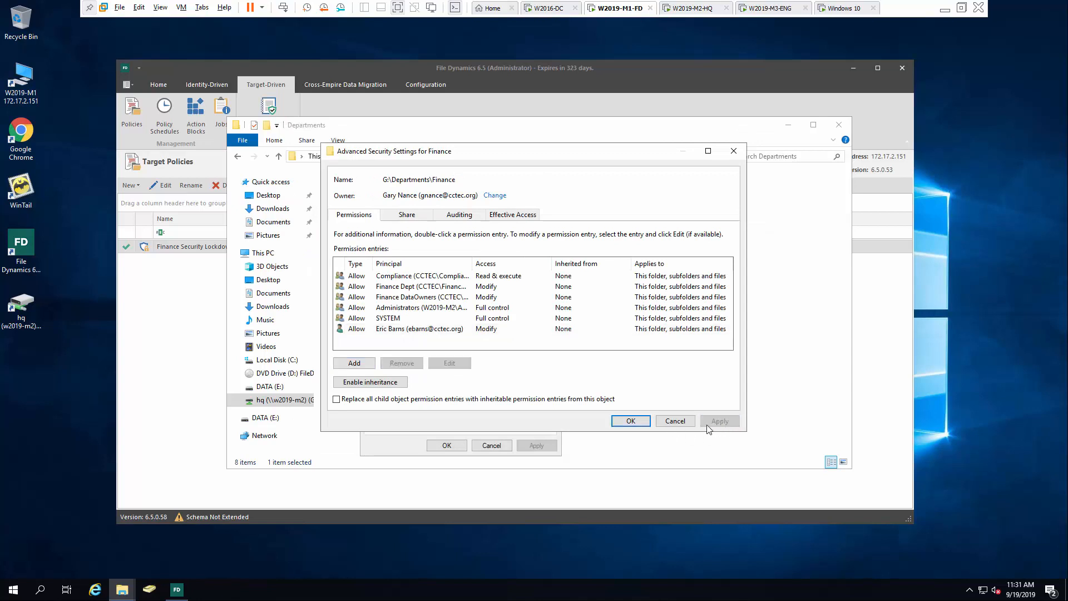
click(631, 421)
click(446, 445)
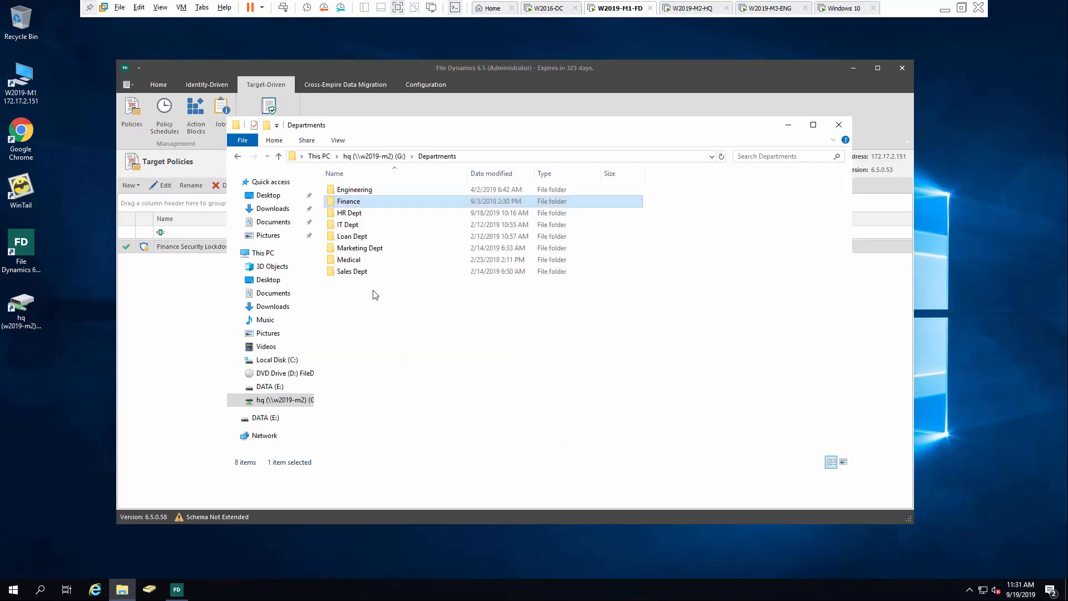
Open Advanced Security Settings for the Data folder inside Finance
double_click(371, 202)
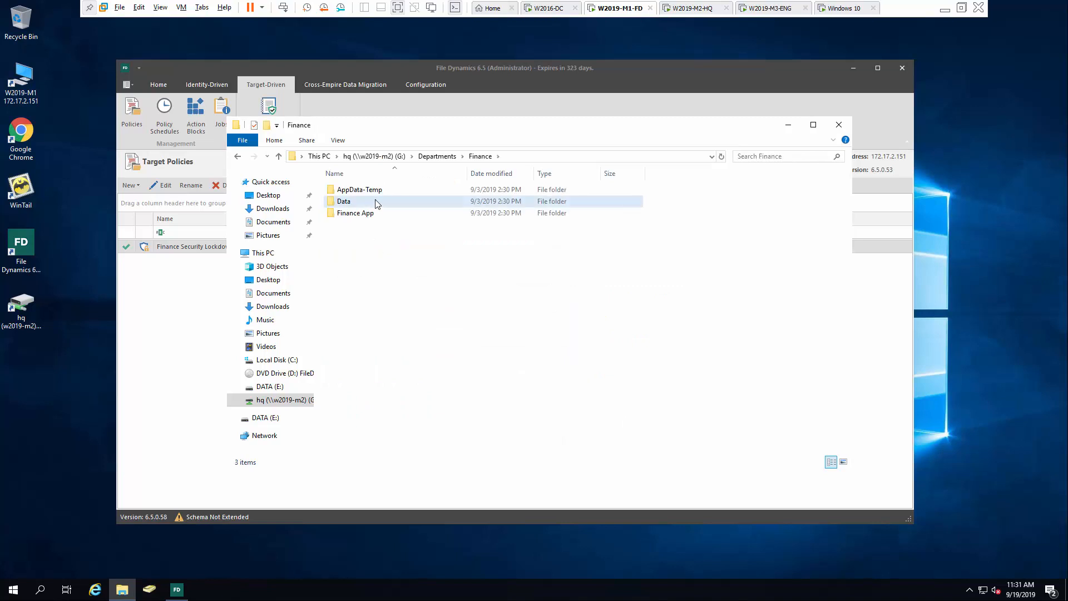
right_click(374, 201)
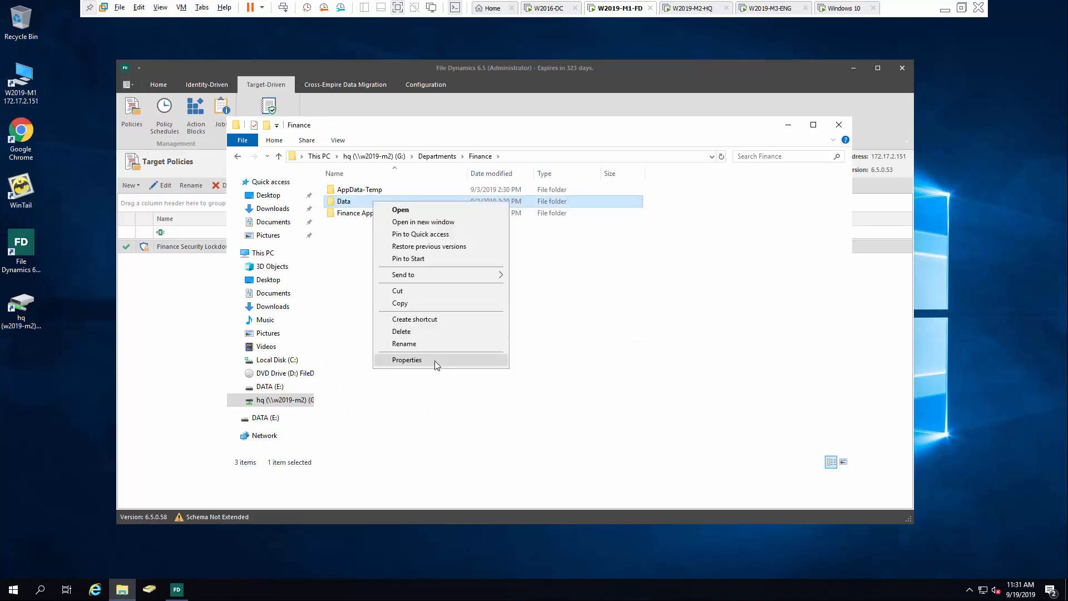
click(435, 361)
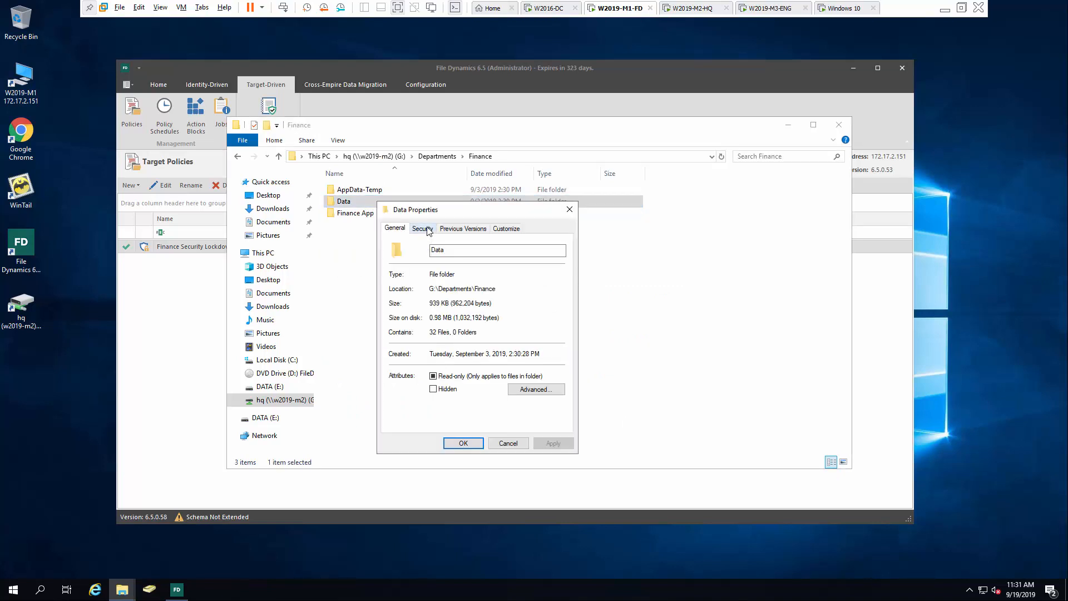
click(423, 228)
click(551, 405)
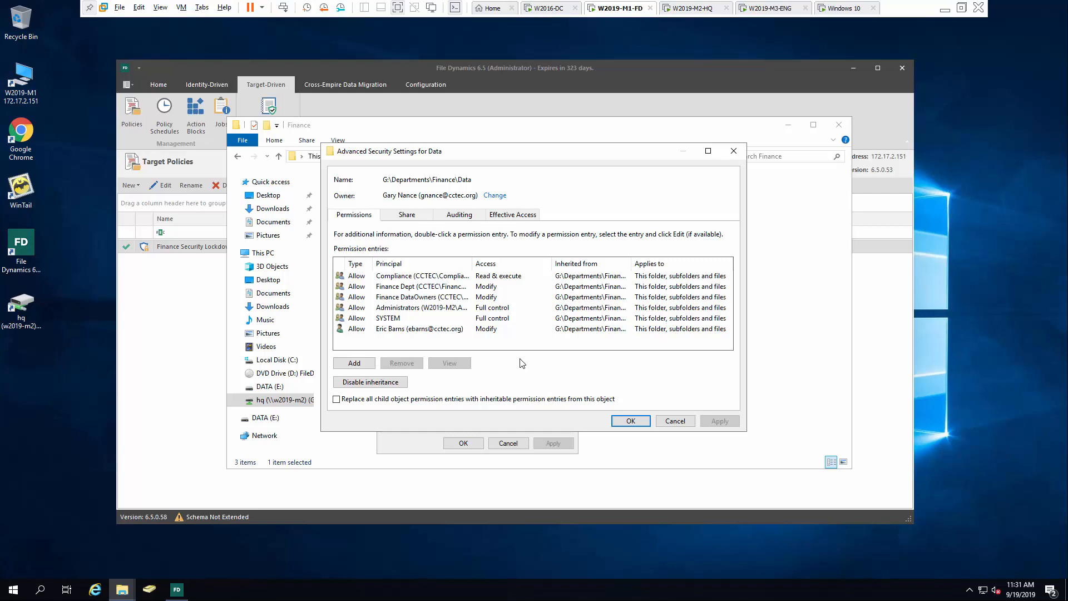
Disable inheritance converting entries to explicit, remove Compliance, apply, and close the dialogs
click(380, 384)
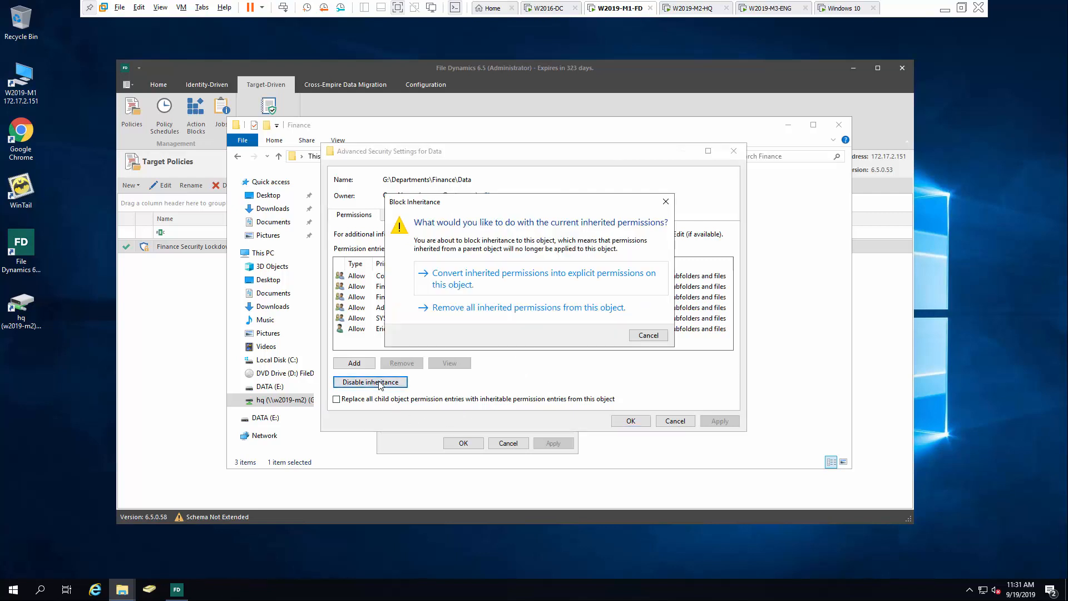
click(519, 278)
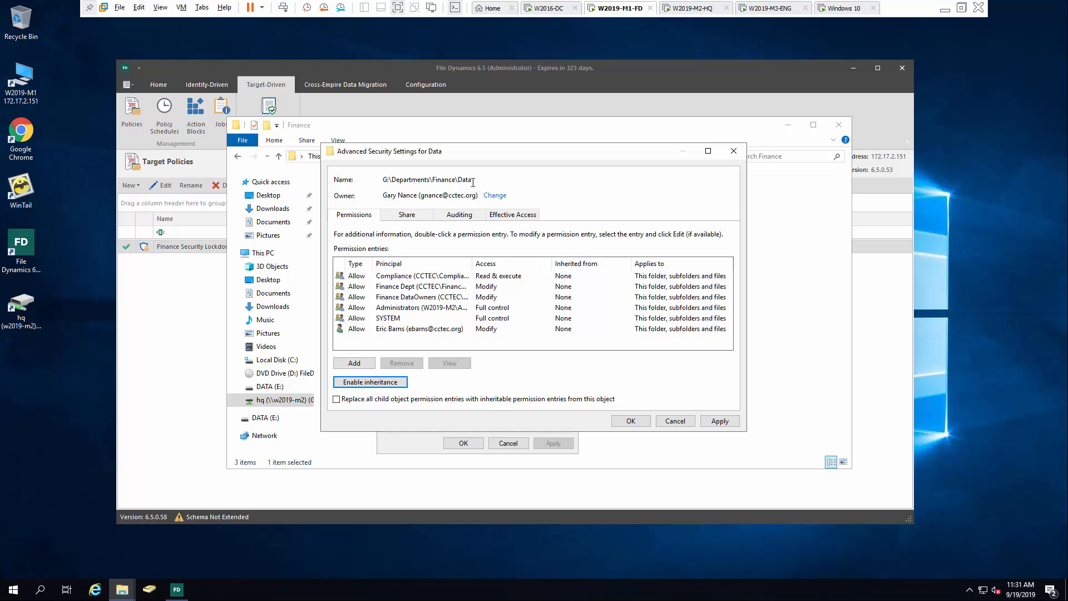
click(453, 276)
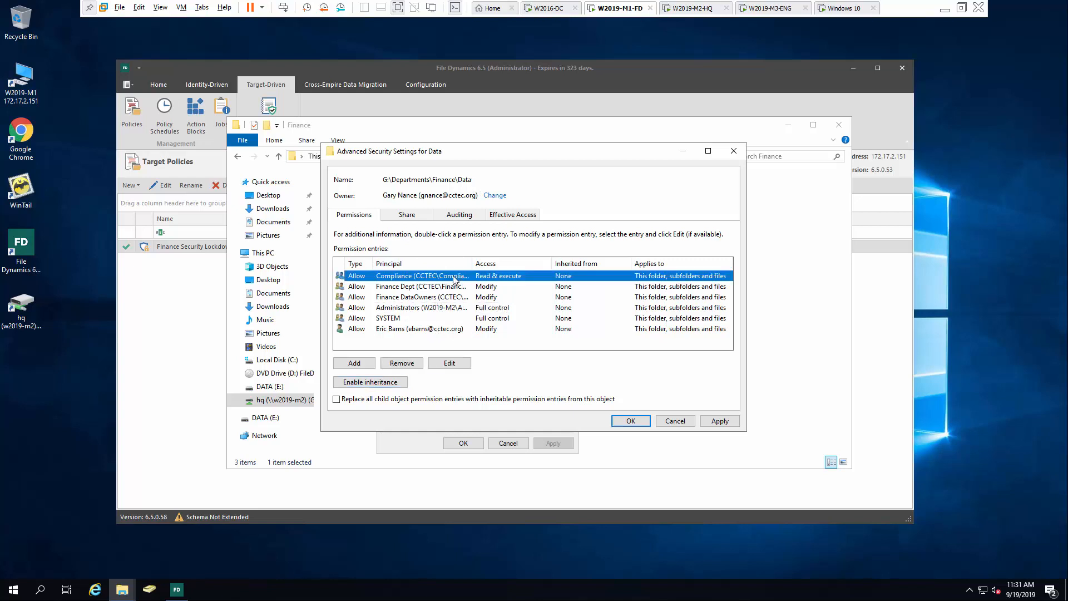
click(417, 365)
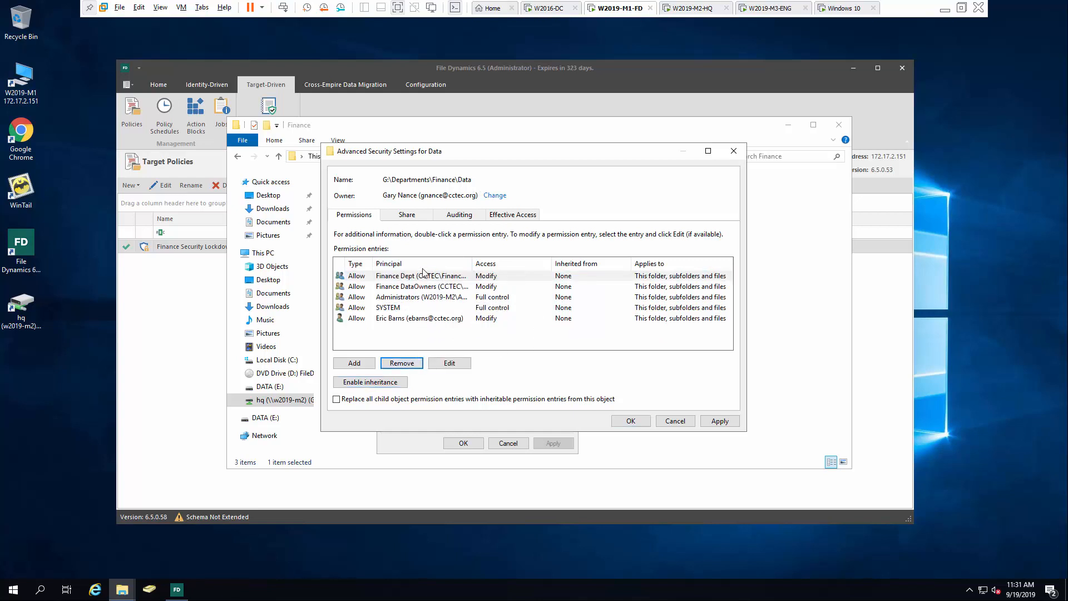
click(725, 422)
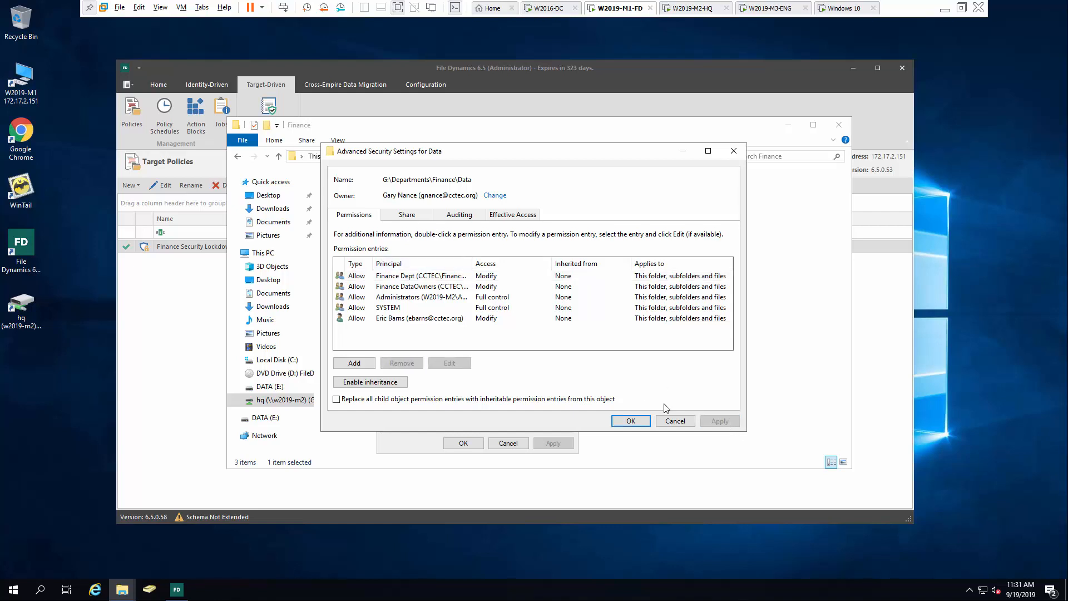
click(631, 425)
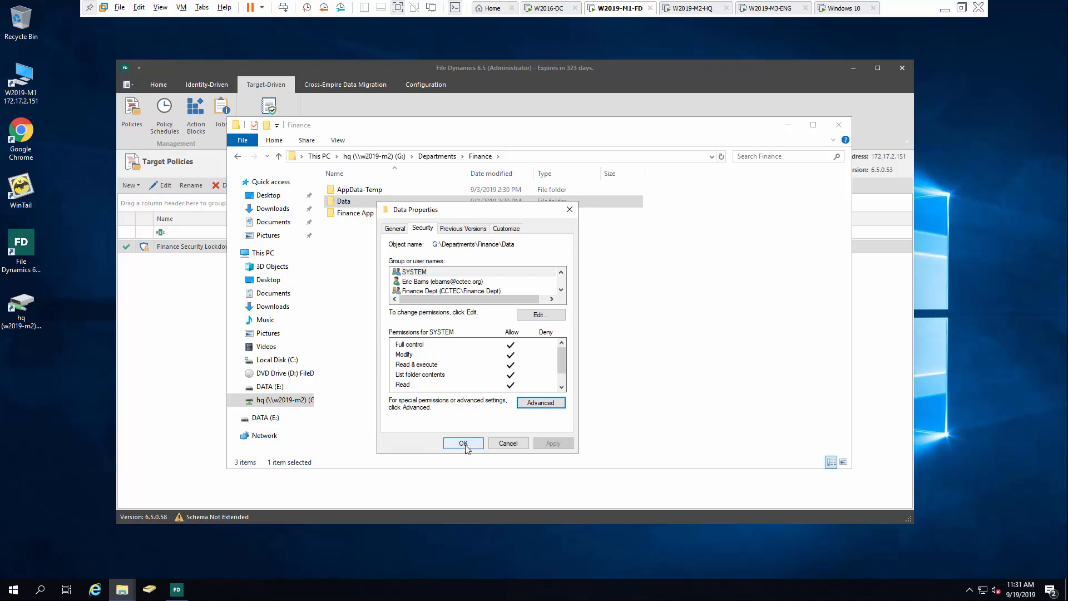
click(464, 443)
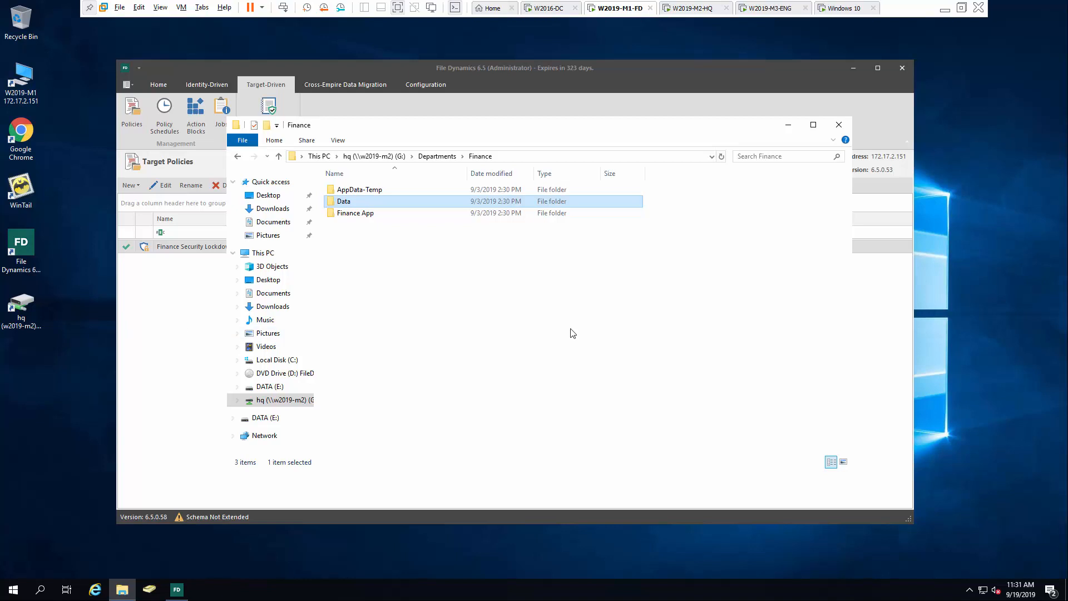
Close Explorer and run a Security Scan on the Finance Security Lockdown Policy
click(839, 125)
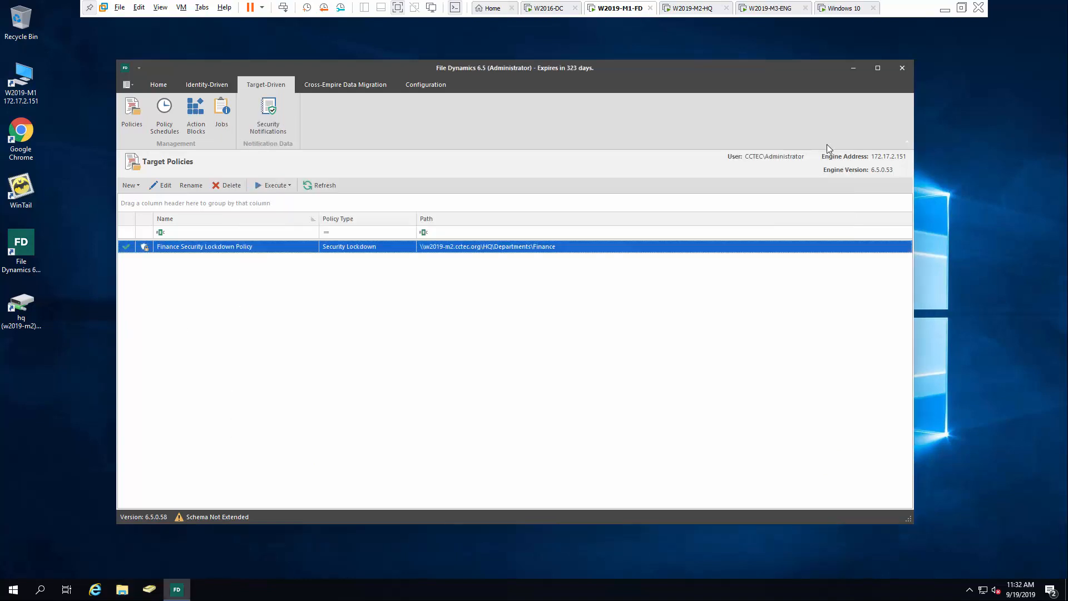
right_click(221, 248)
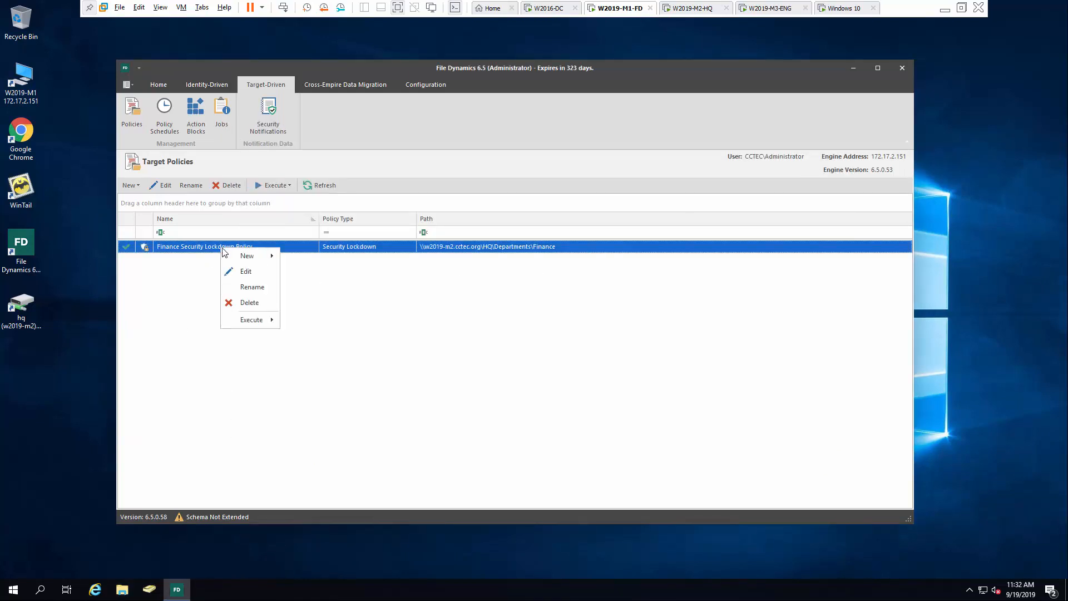
mouse_move(249, 324)
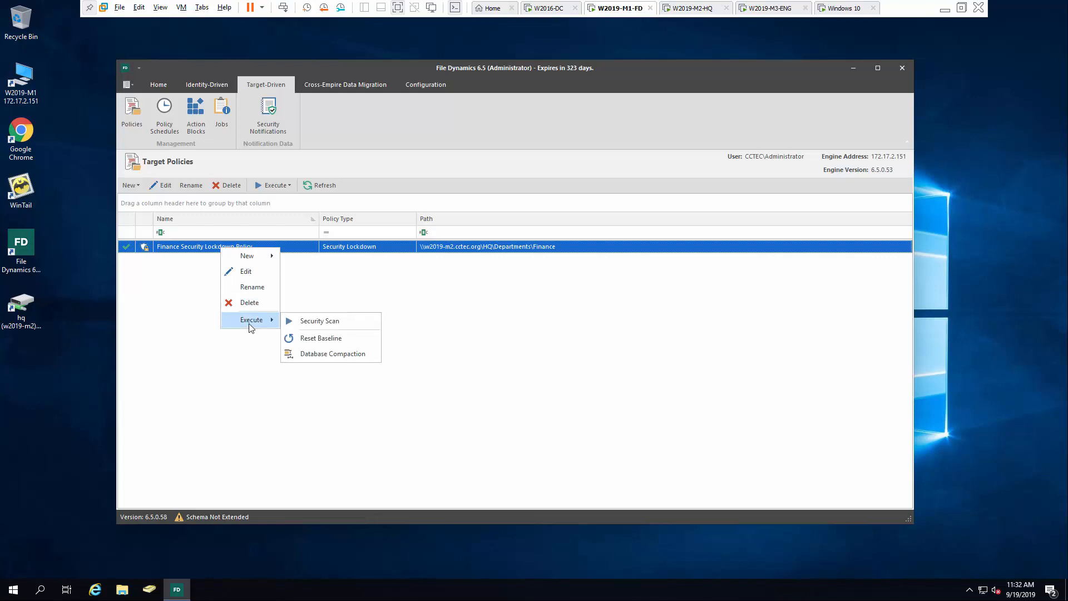
click(345, 320)
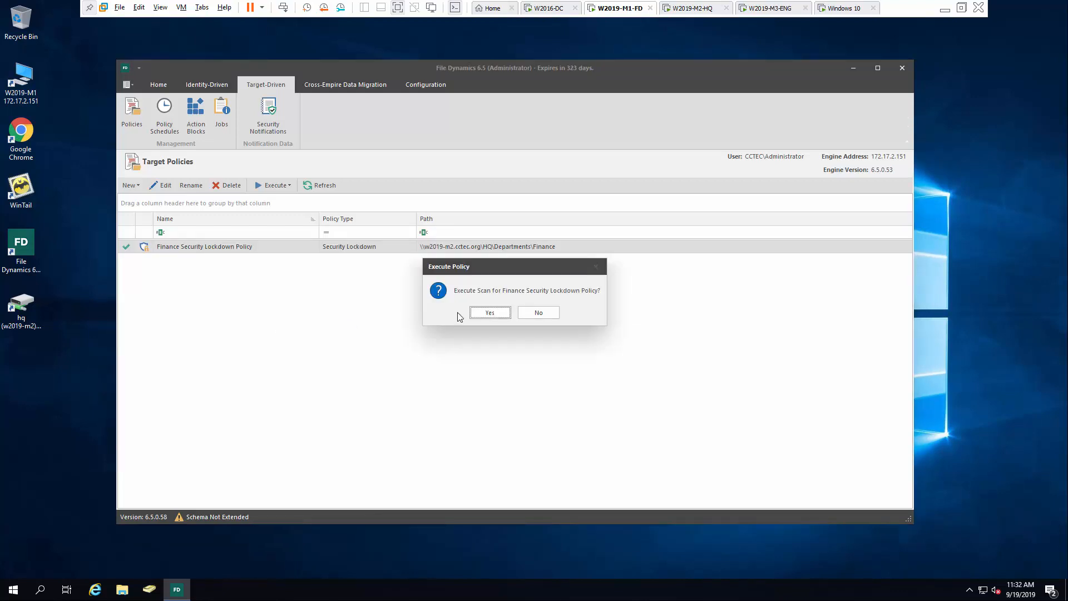
click(483, 312)
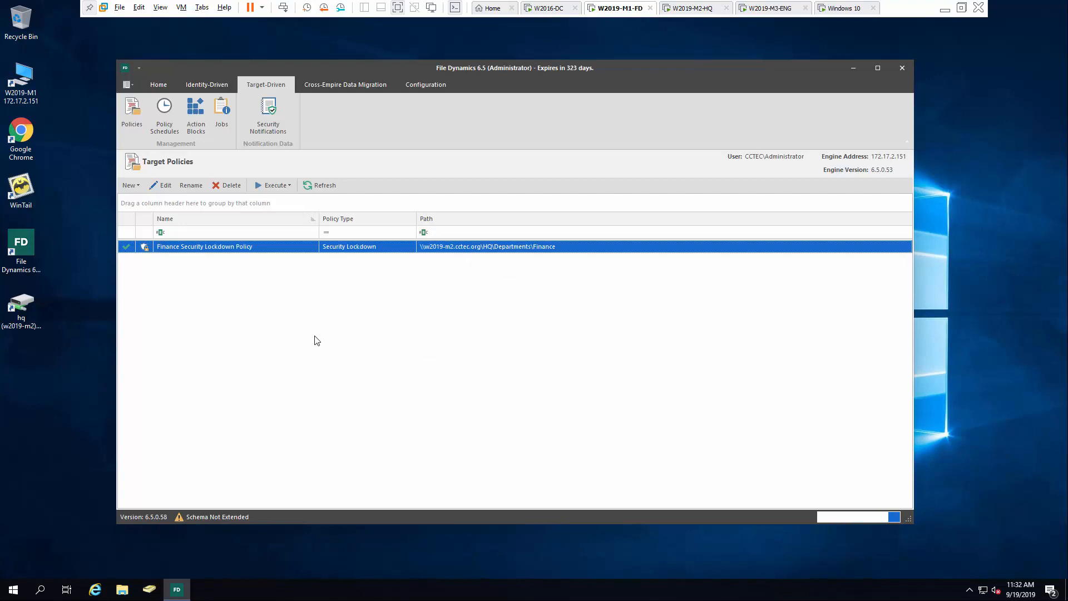
Show the jobs list and refresh until scan job 2 shows Complete
click(222, 105)
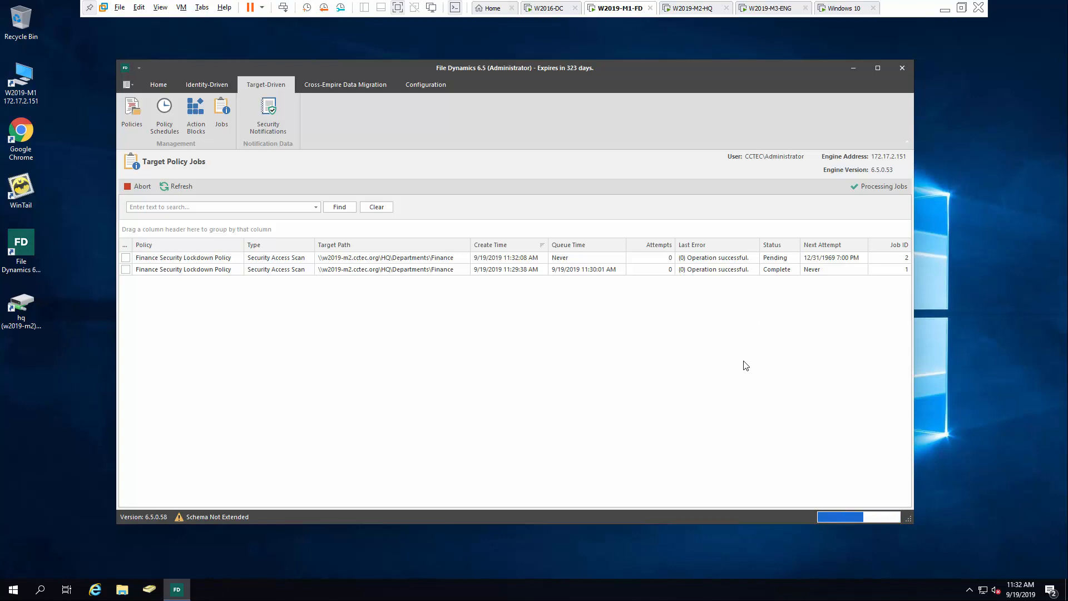
click(181, 186)
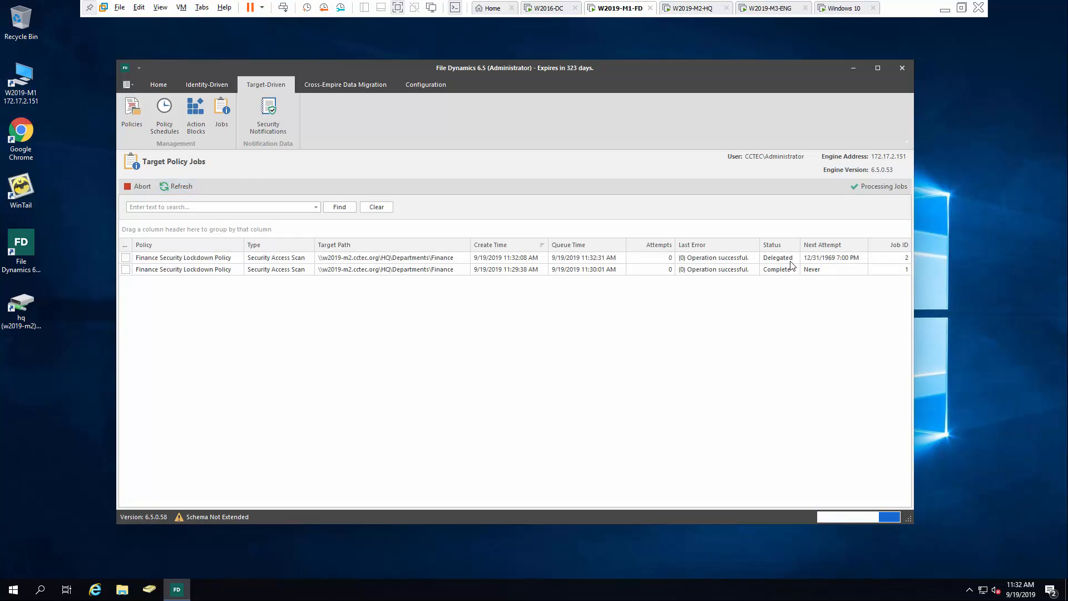
click(181, 185)
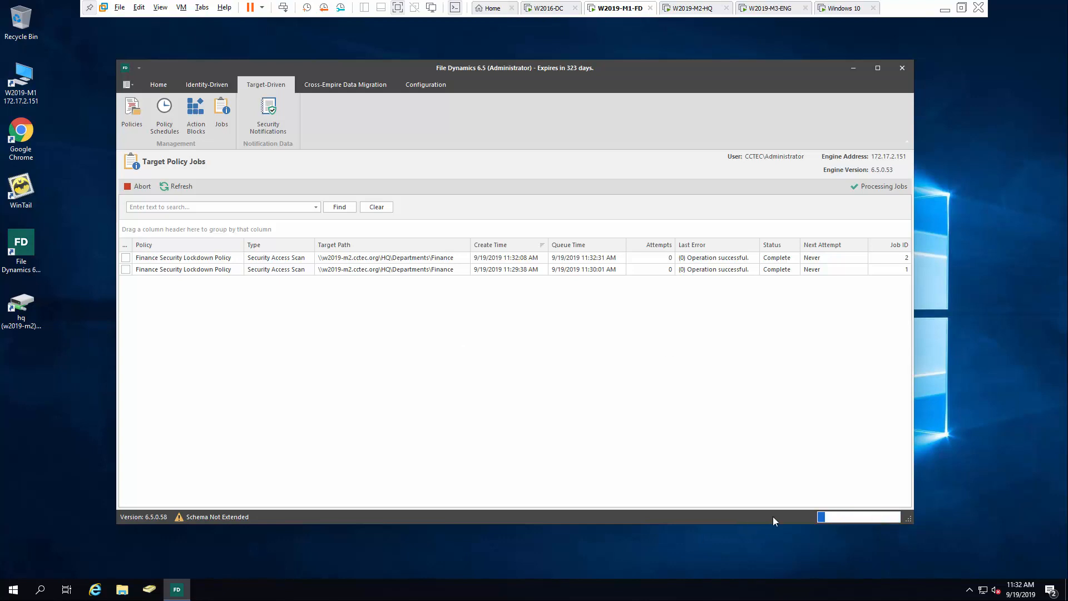
On the Windows 10 VM, read the Security Admin alert email in Mail, then minimize Mail
click(848, 8)
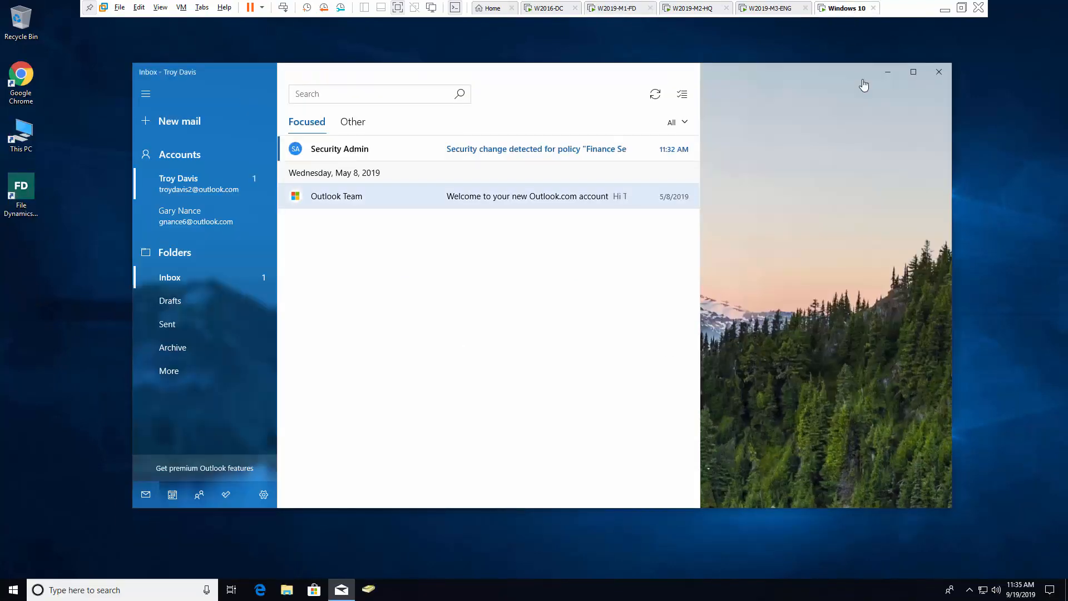
click(484, 150)
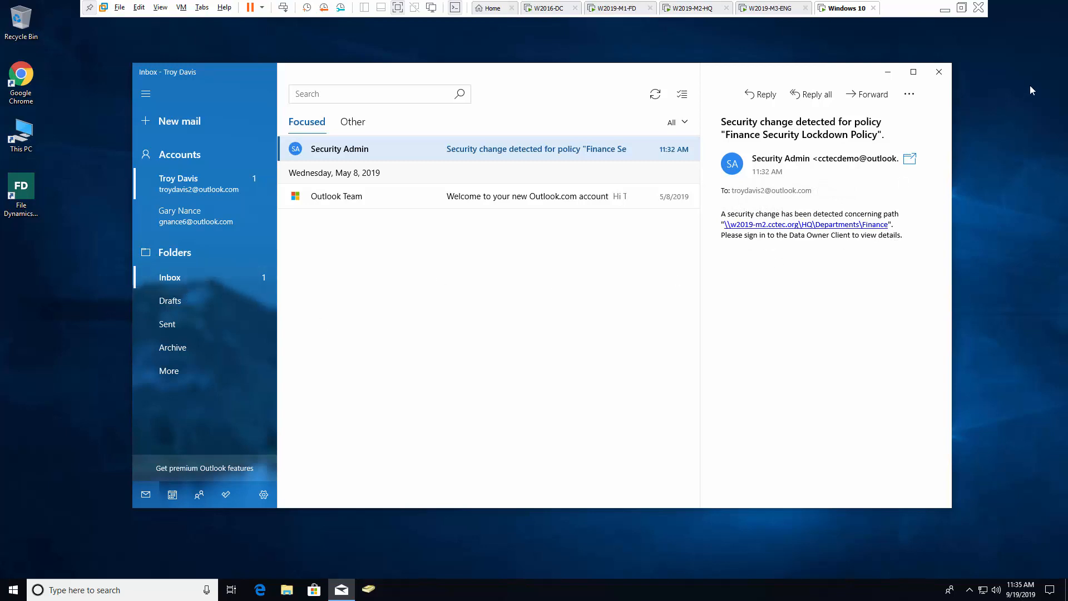
click(887, 71)
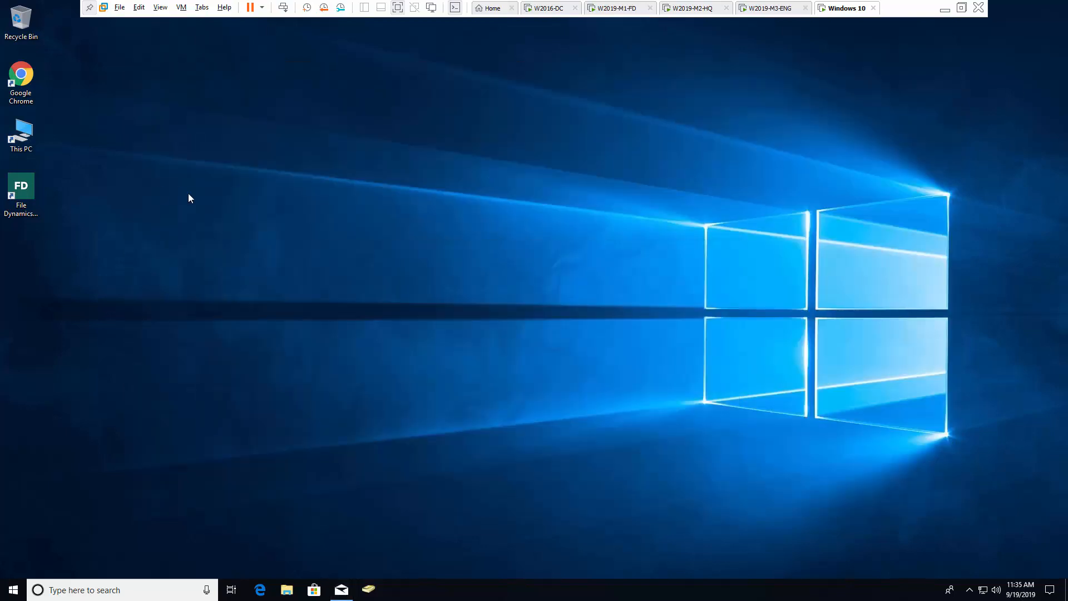
Launch the Data Owner Client and open Security Notifications for the Finance policy
double_click(25, 186)
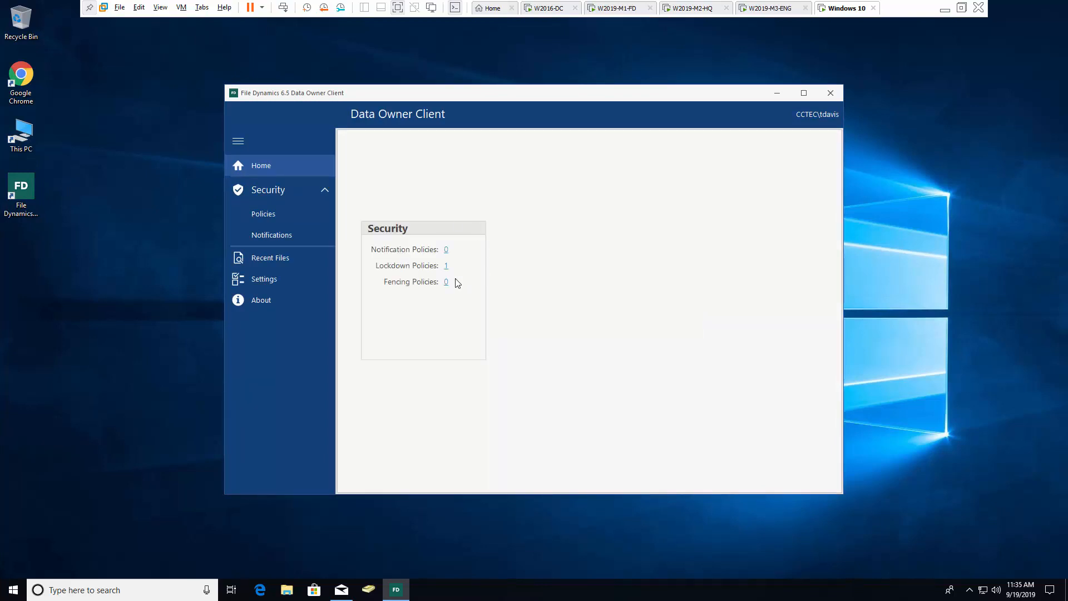
click(279, 217)
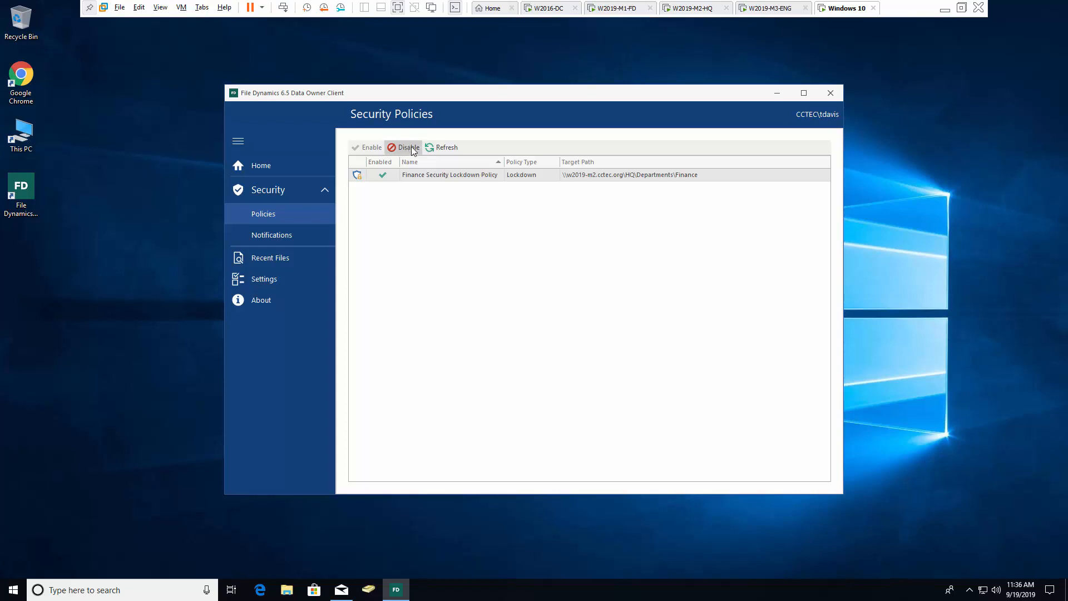
click(284, 240)
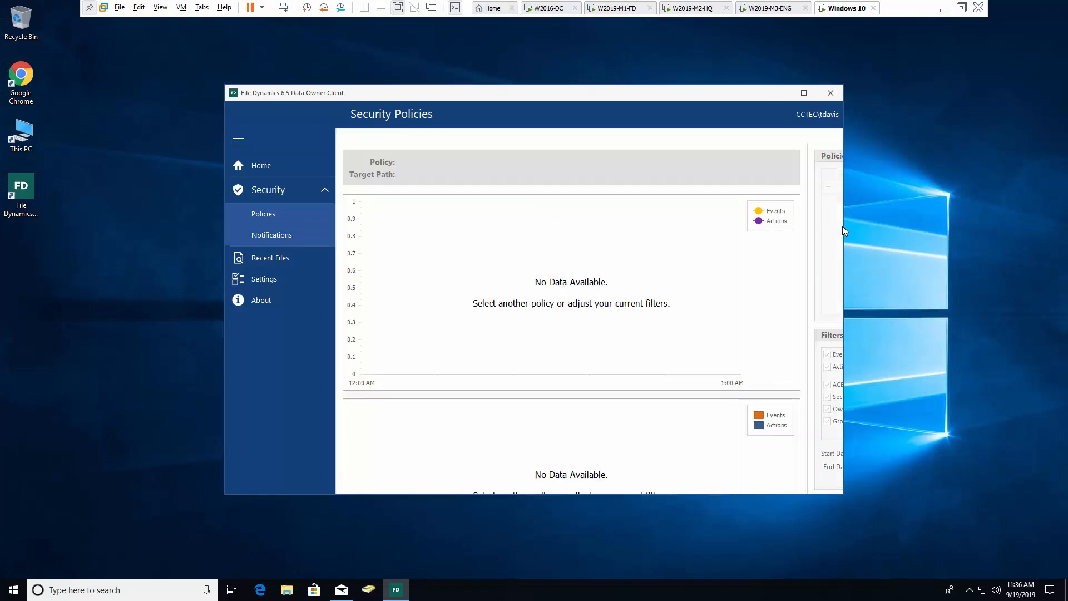
Enlarge and reposition the window, then uncheck Events so charts show only Actions
drag(843, 212, 1030, 212)
drag(687, 95, 605, 78)
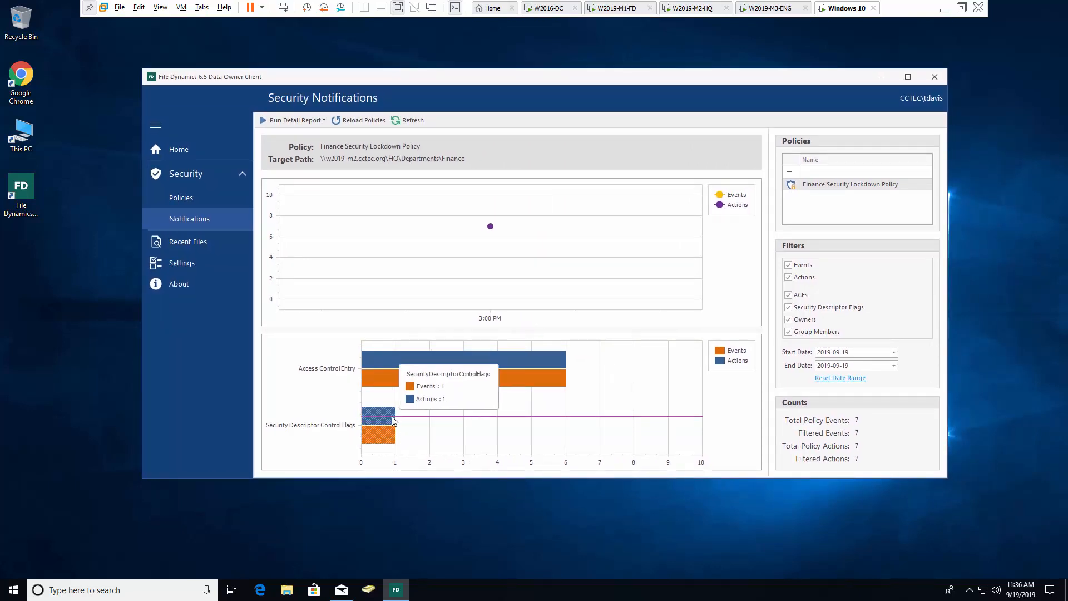
mouse_move(442, 368)
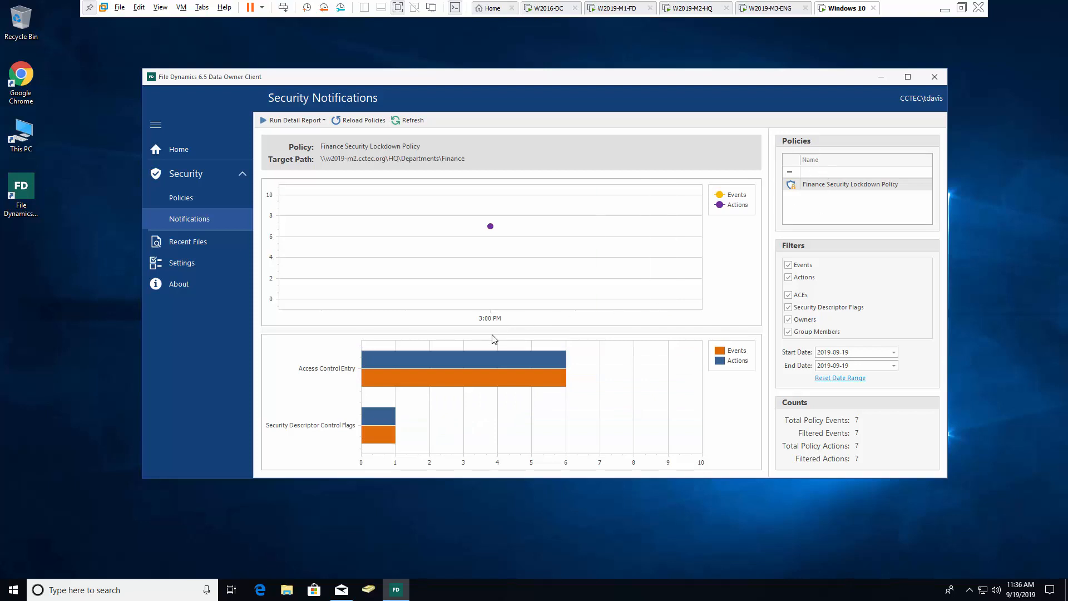
mouse_move(484, 362)
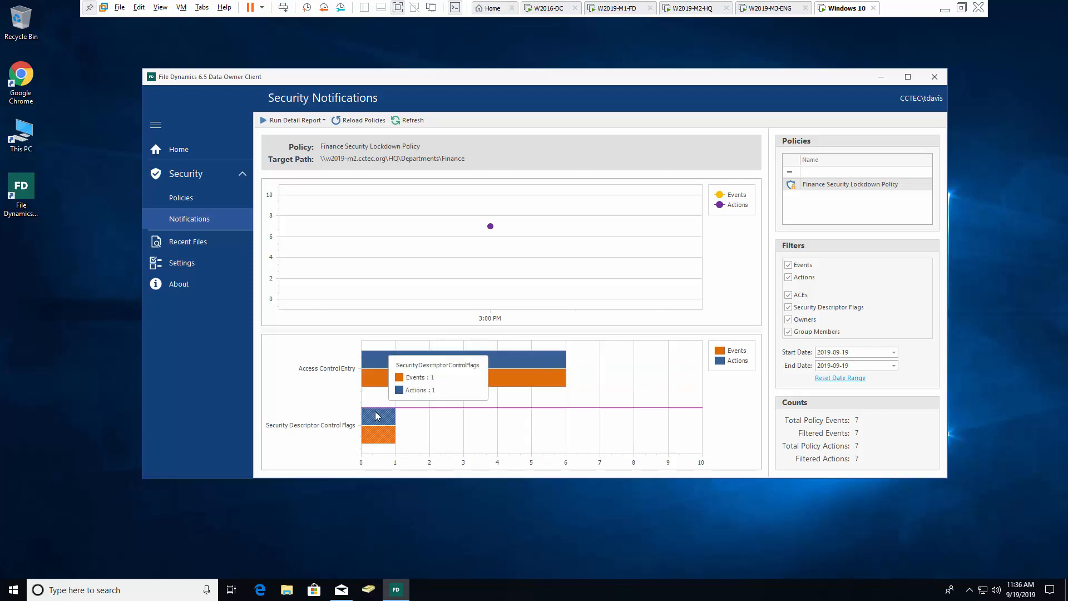
mouse_move(372, 419)
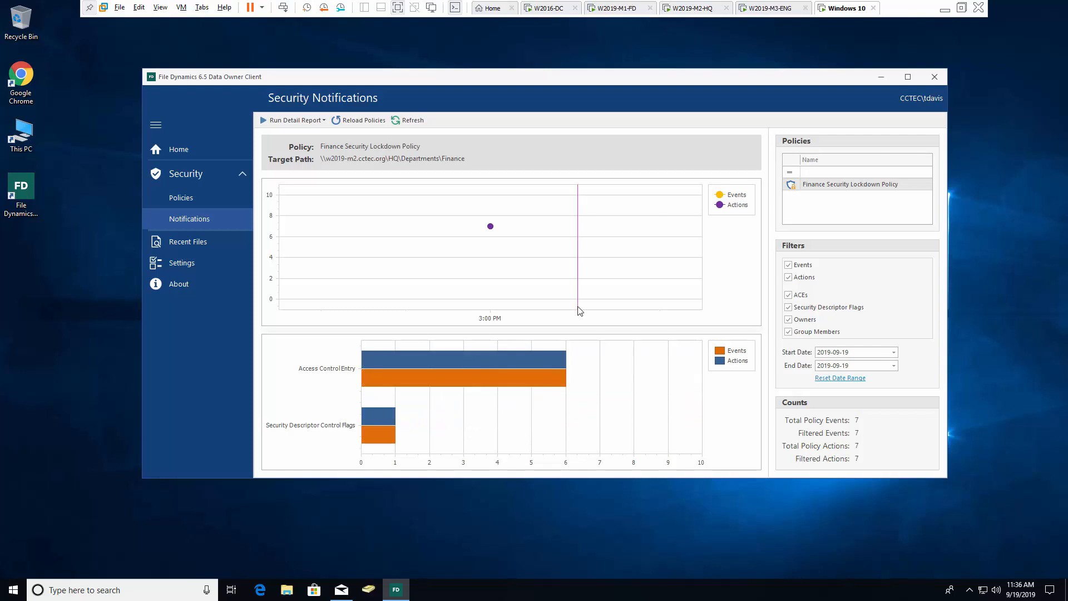
click(788, 266)
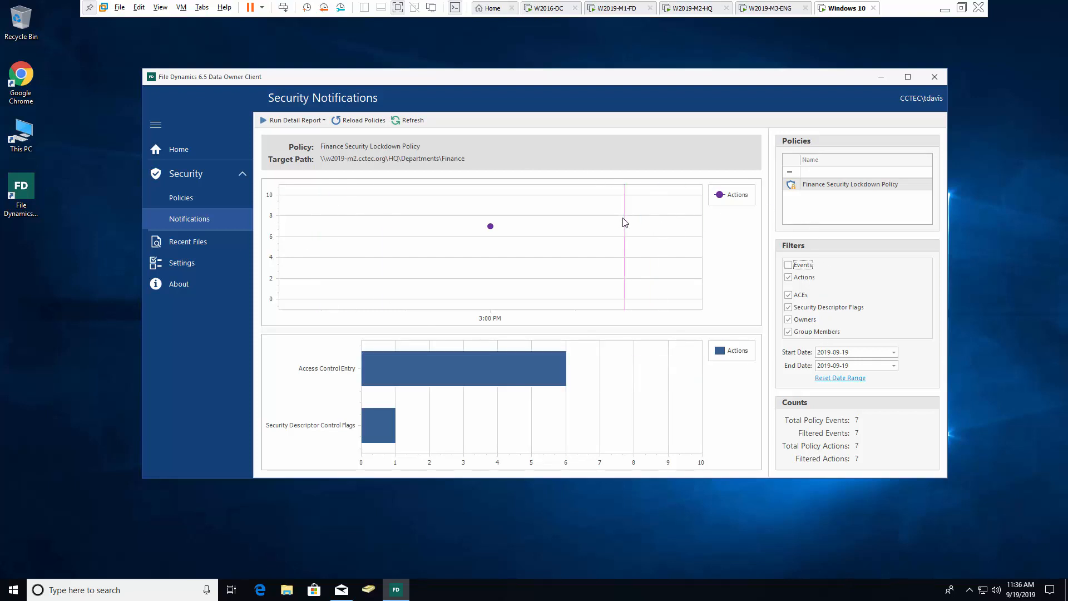
click(324, 121)
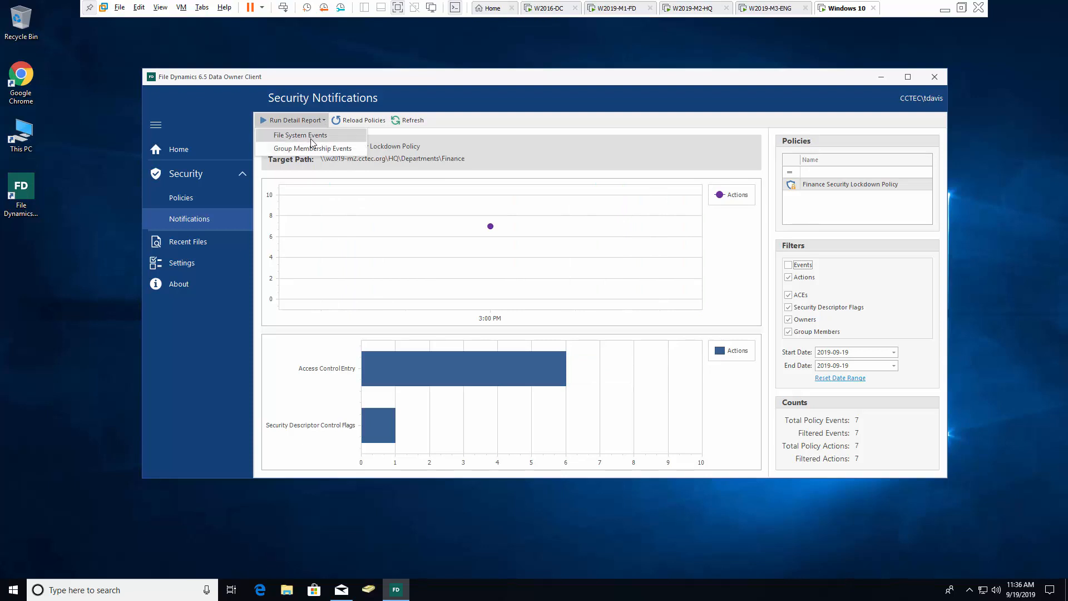
click(312, 137)
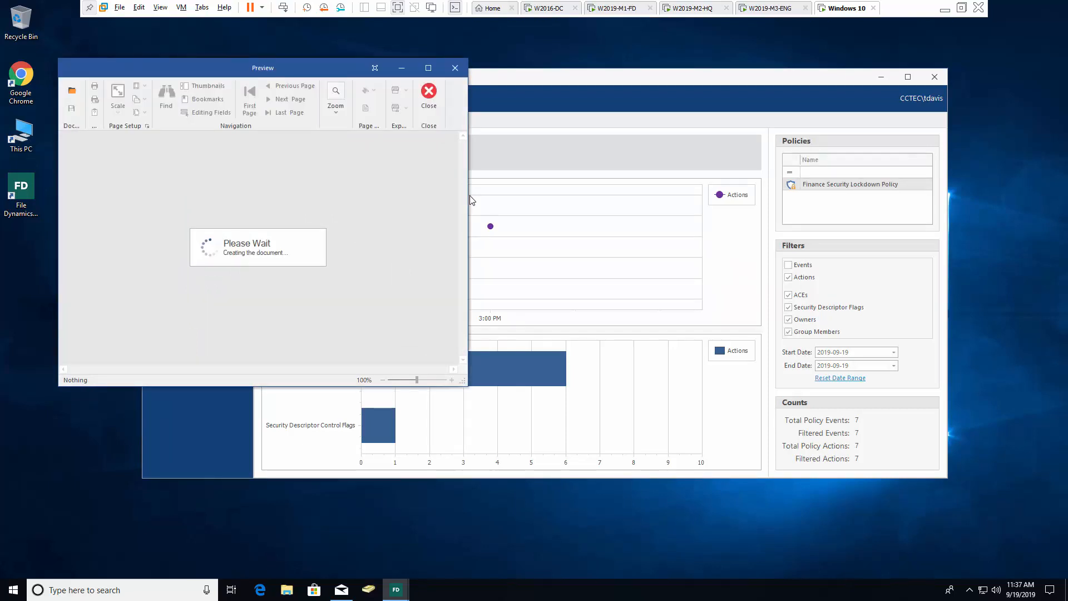
drag(468, 196, 910, 194)
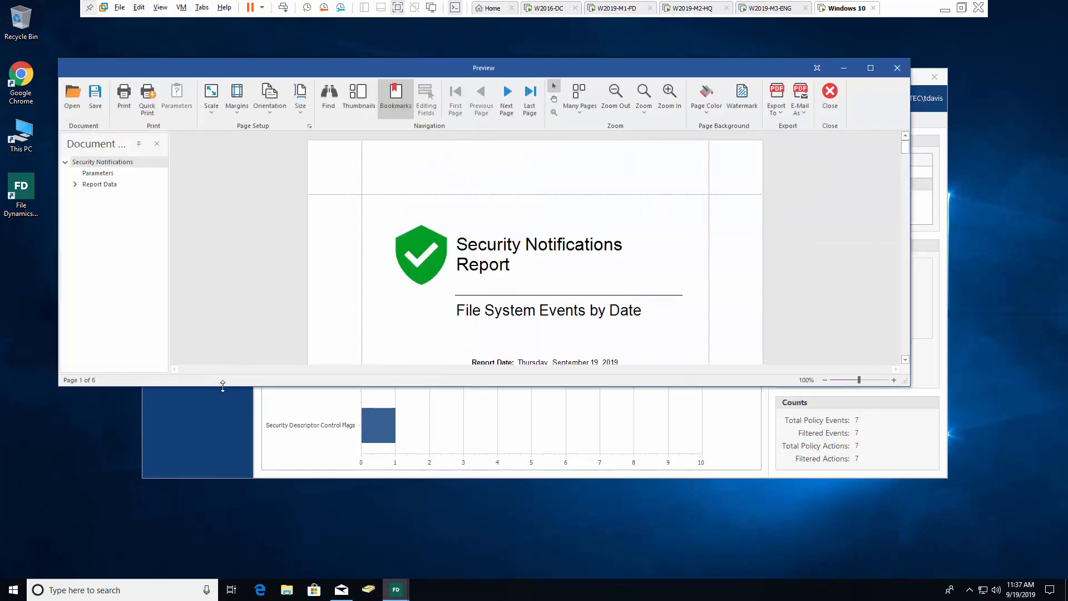
drag(222, 386, 220, 488)
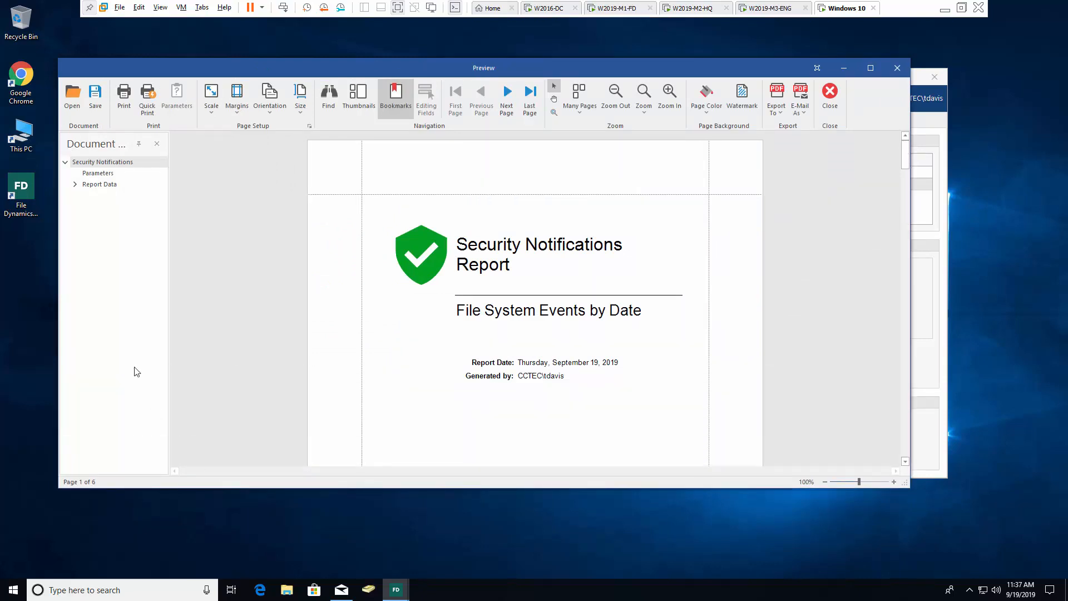
click(75, 185)
drag(168, 216, 300, 234)
click(85, 195)
click(215, 208)
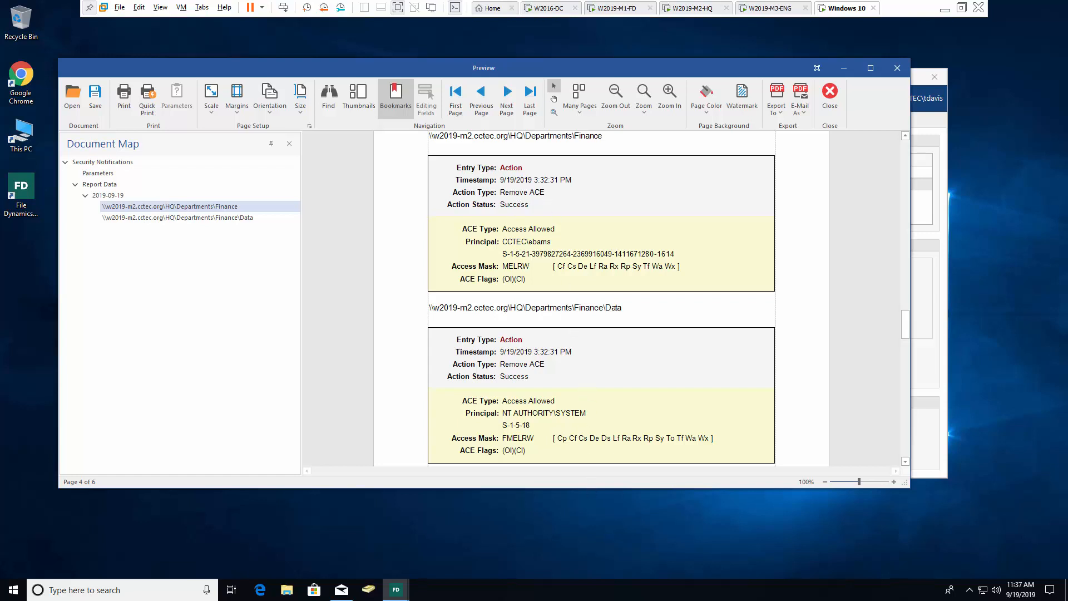
drag(470, 488, 470, 525)
click(234, 218)
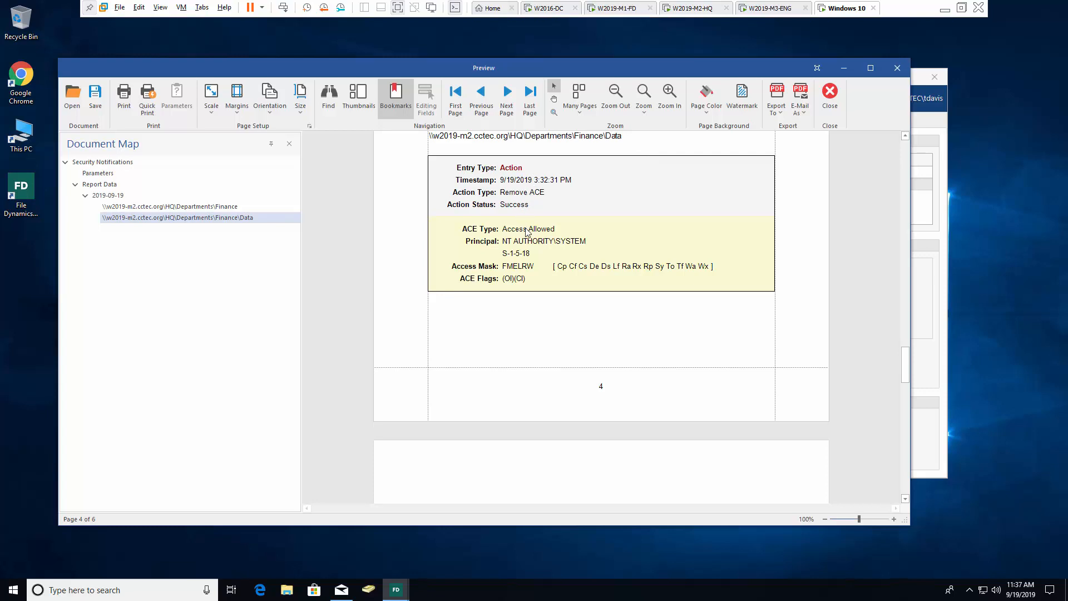
click(905, 468)
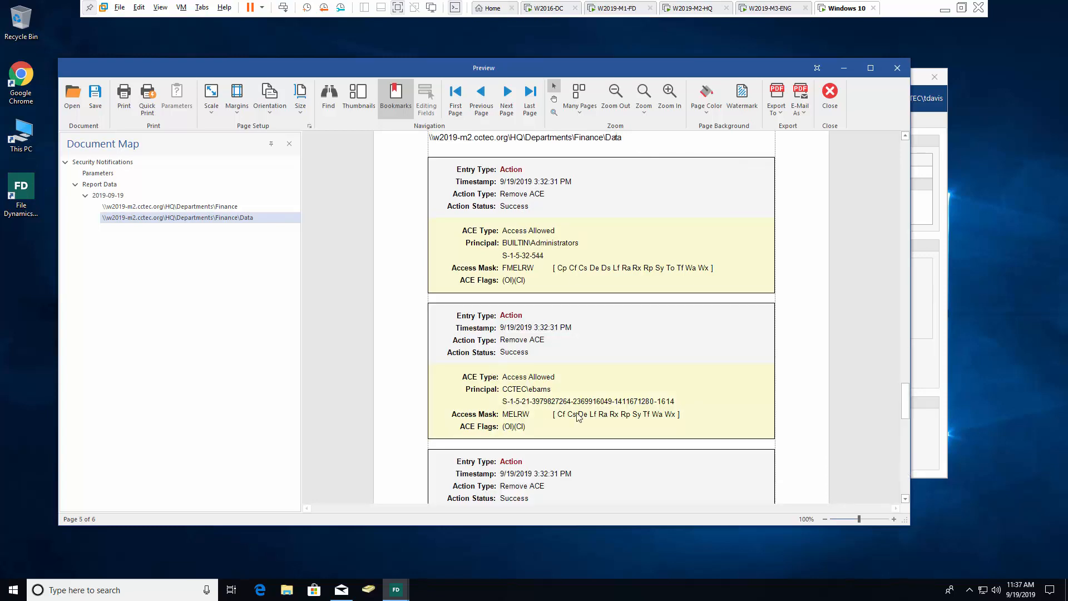
click(904, 480)
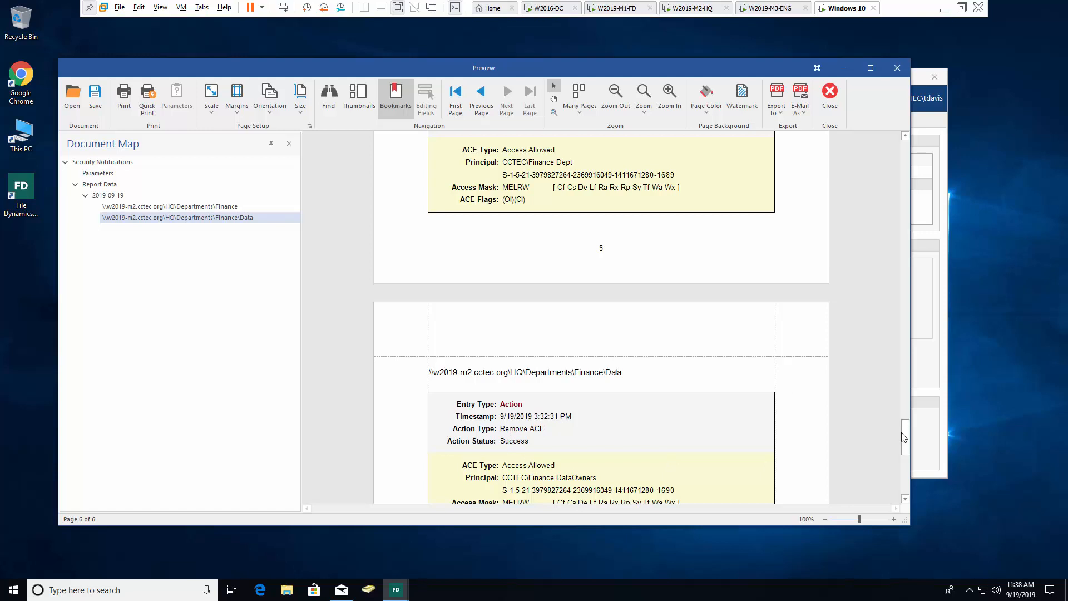
drag(906, 445, 906, 465)
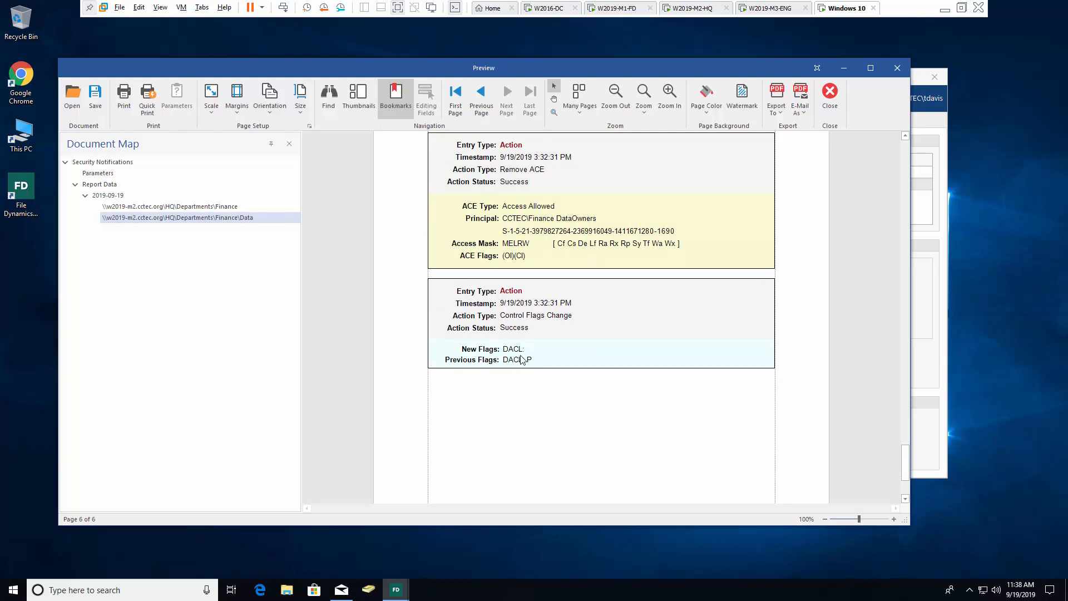
click(897, 67)
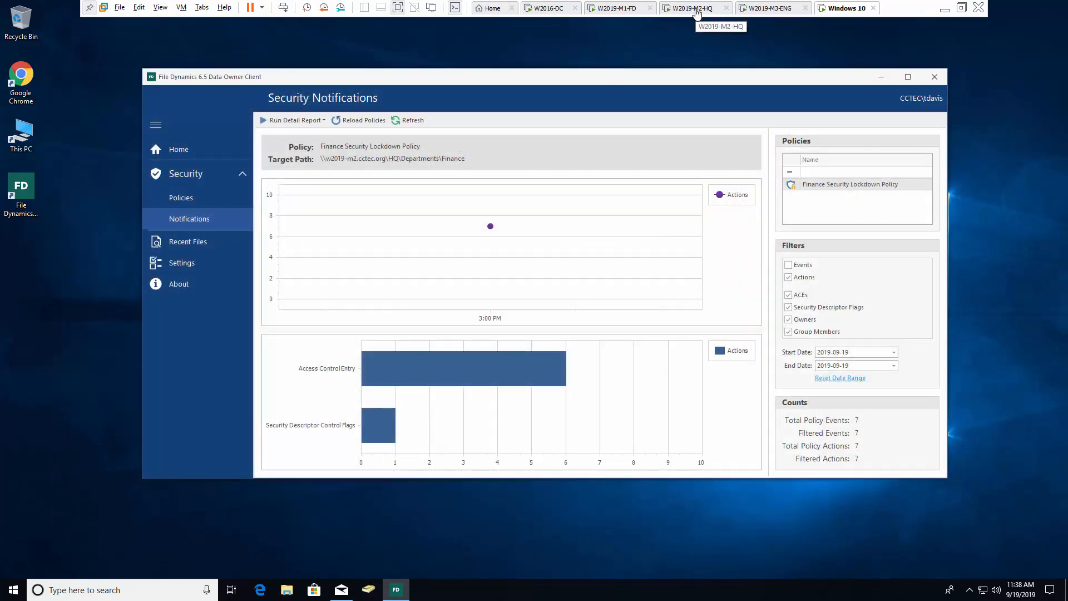
On W2019-M1-FD, review the Finance folder's advanced security permissions, then close them
click(620, 8)
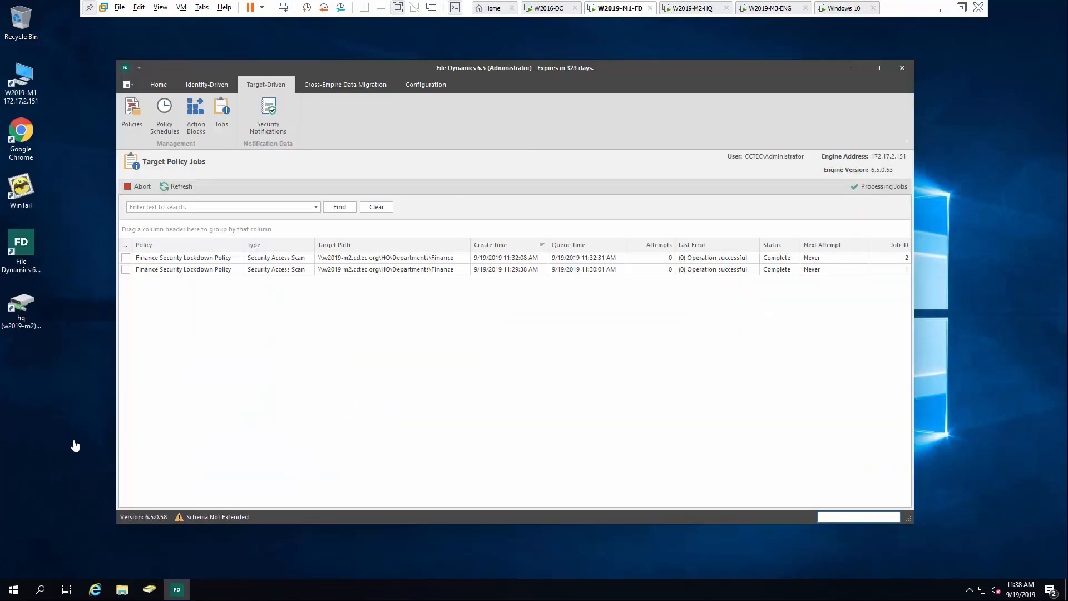
double_click(25, 306)
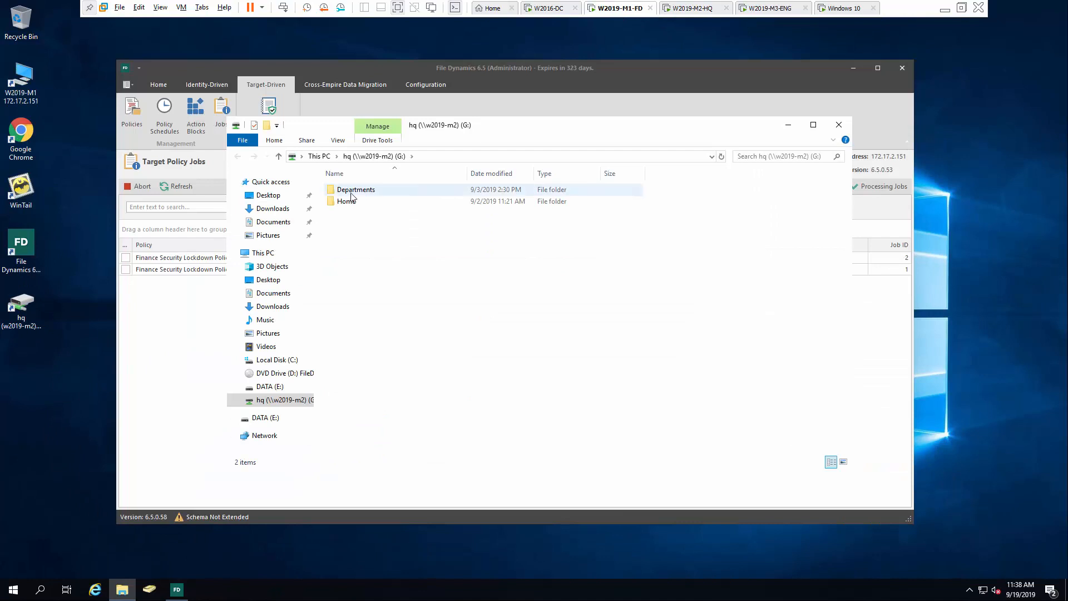
double_click(352, 194)
click(352, 207)
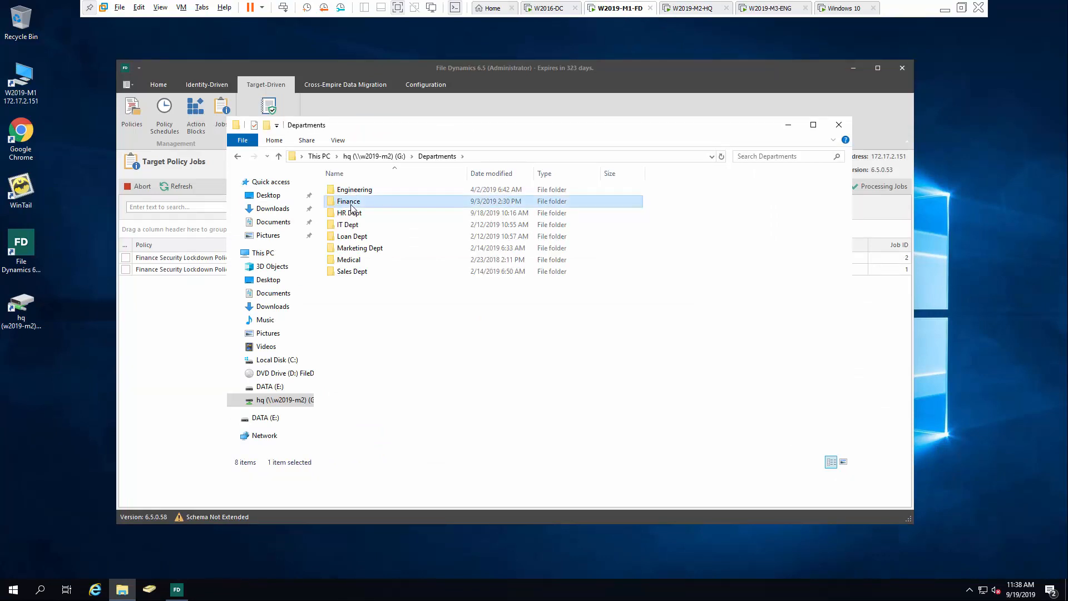
right_click(351, 207)
click(393, 363)
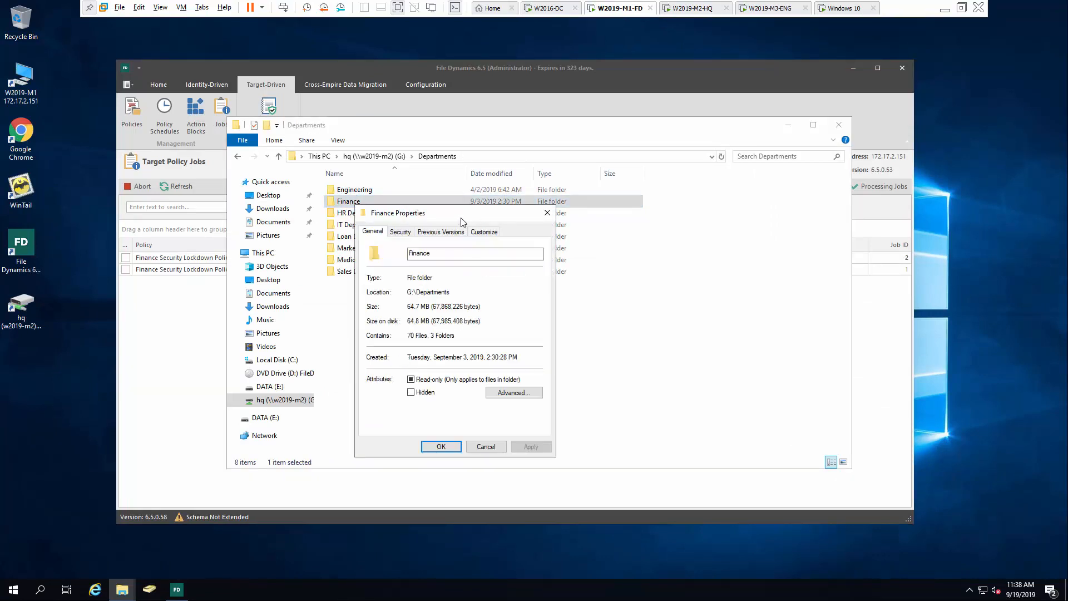
click(400, 231)
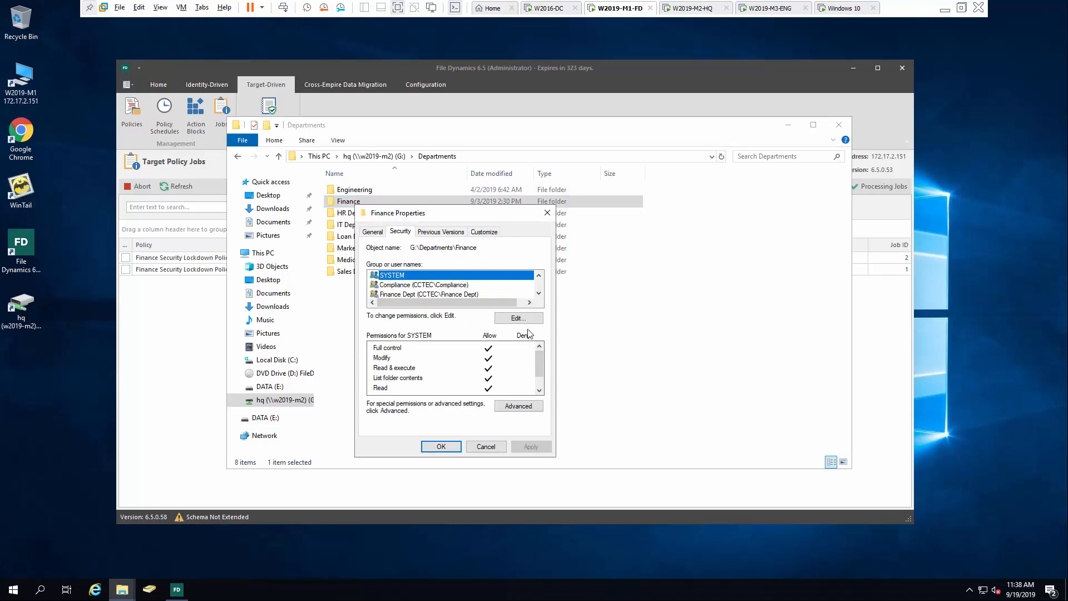
click(518, 405)
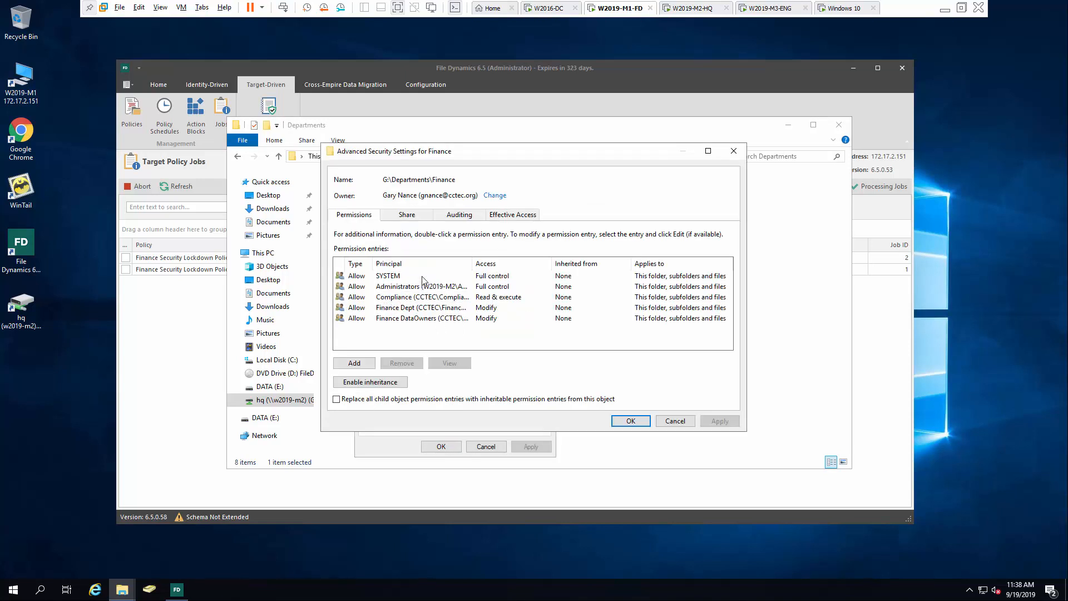
click(675, 420)
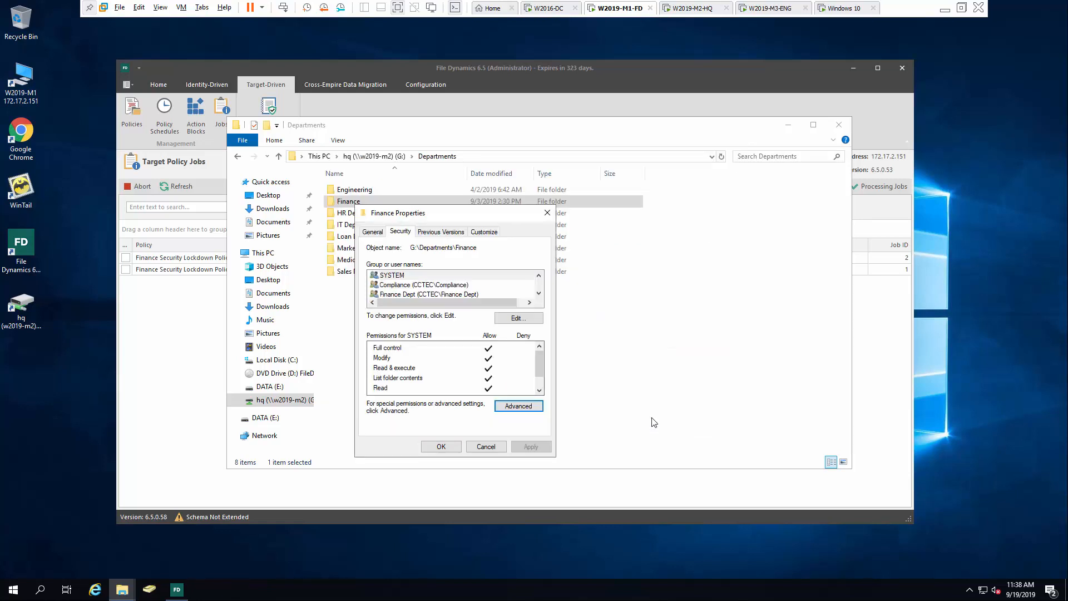
click(448, 446)
Inspect the Data folder's inherited Compliance entry, cancel out, and close Explorer
double_click(370, 205)
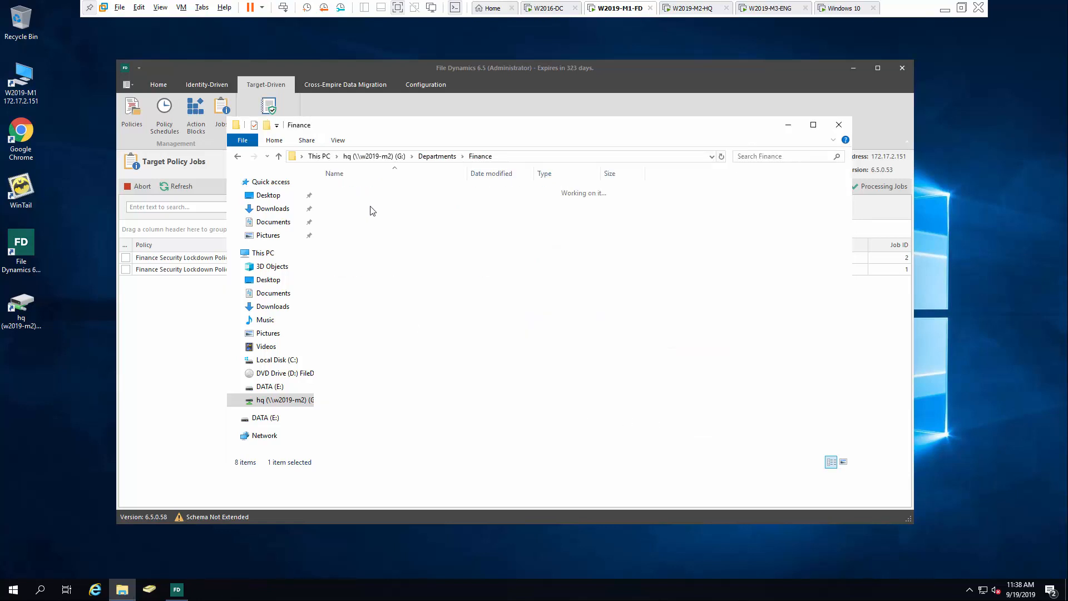
click(377, 202)
right_click(379, 201)
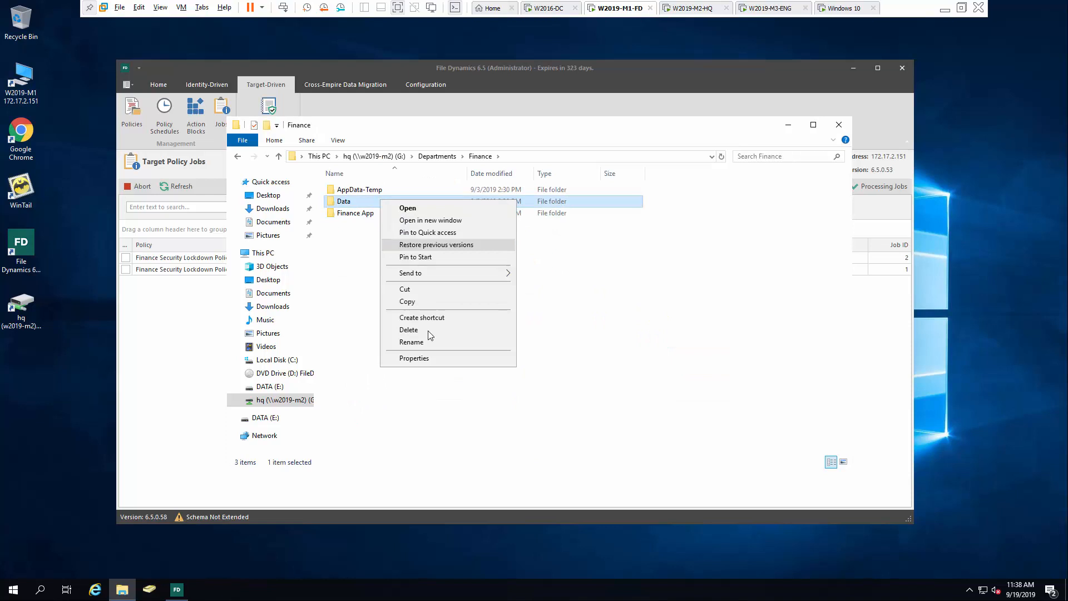
click(414, 358)
click(429, 226)
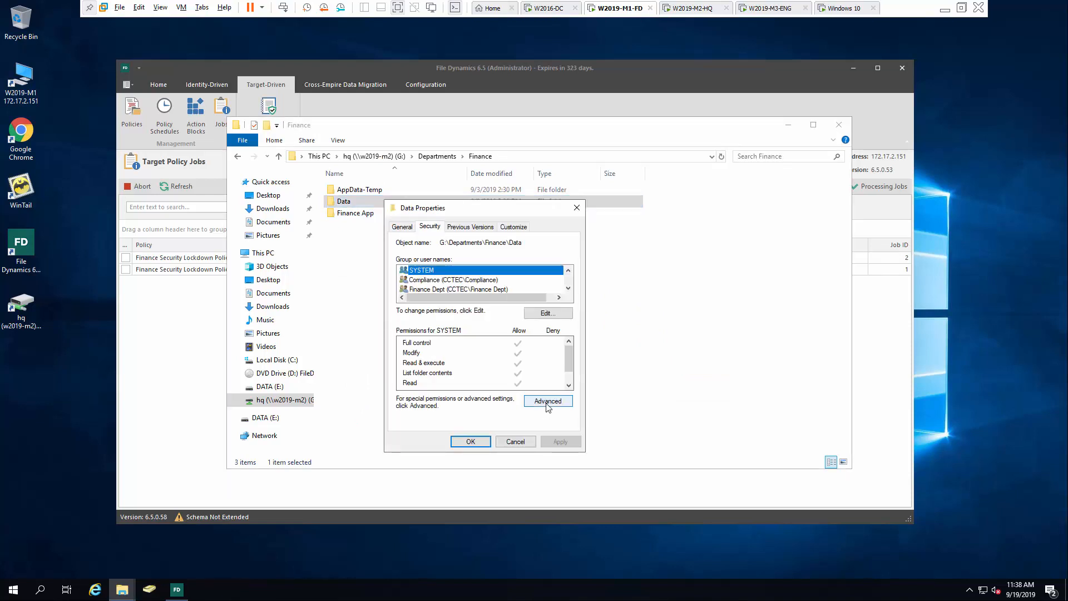
click(548, 401)
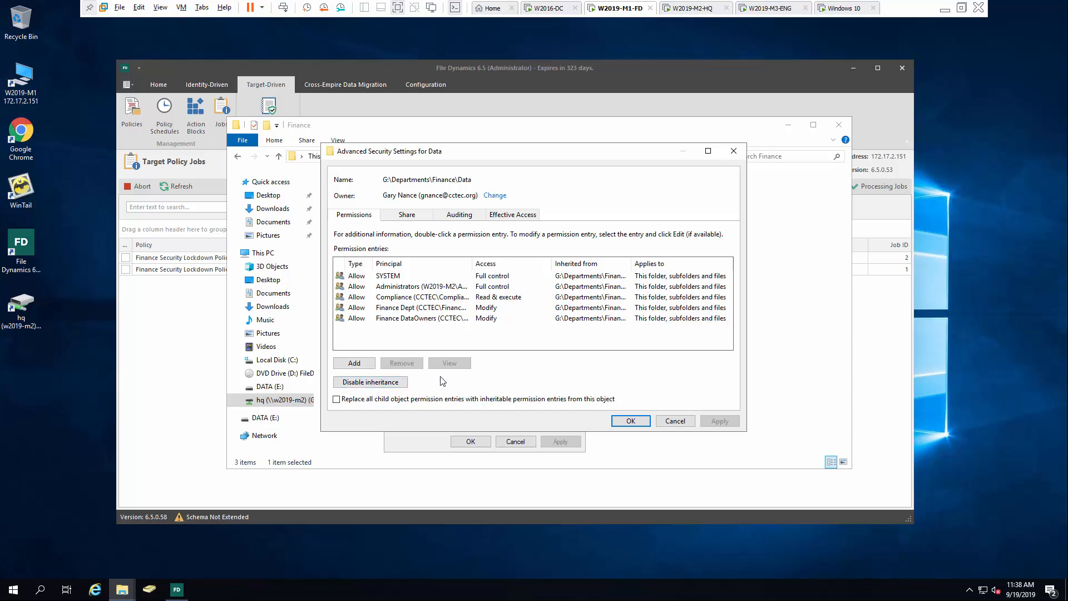
drag(632, 260, 684, 260)
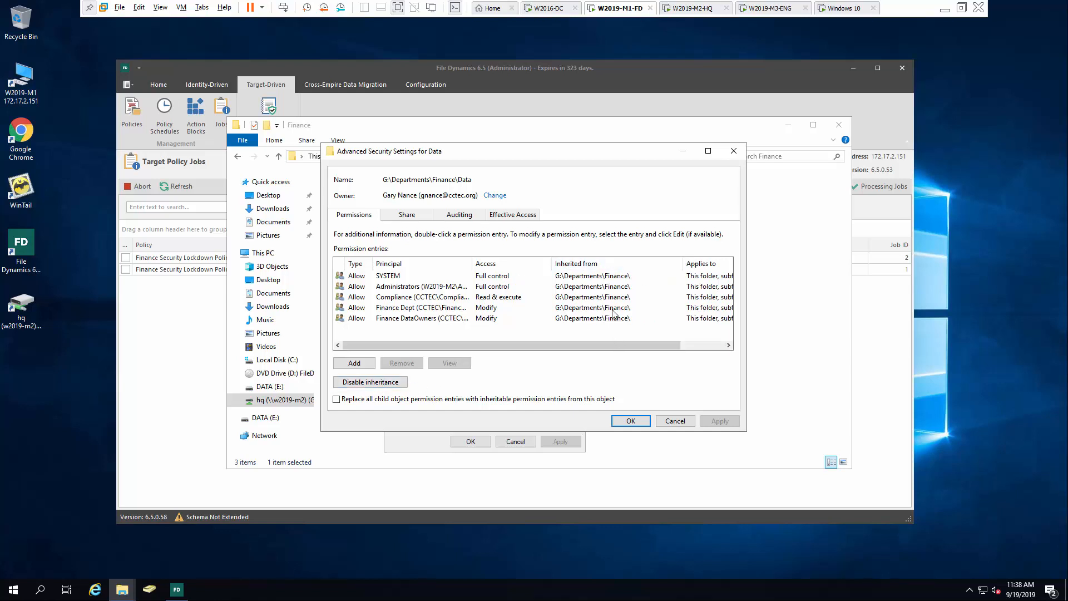
click(407, 299)
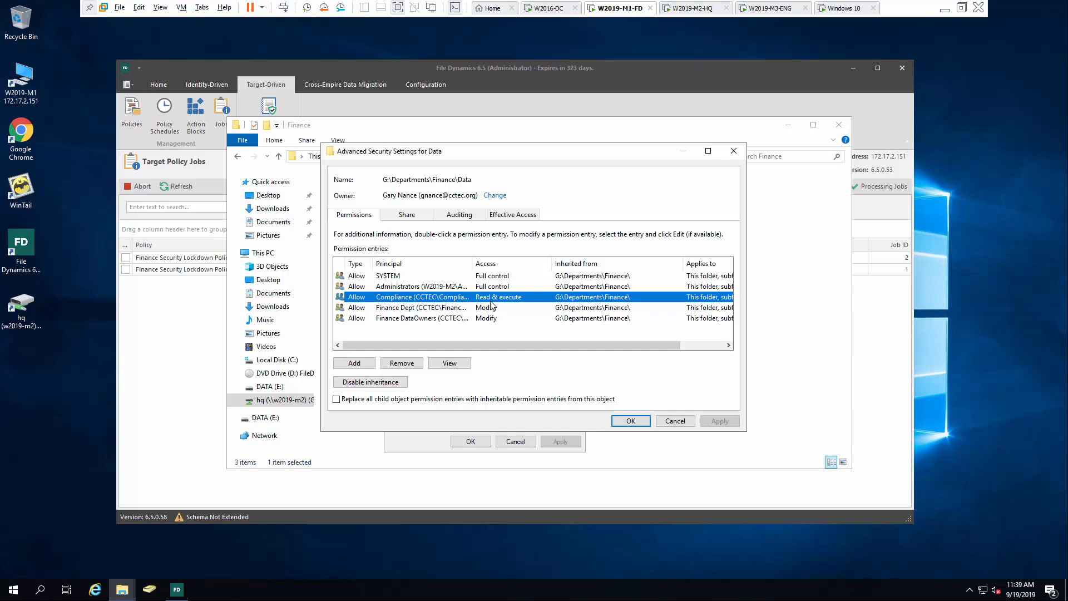
click(676, 421)
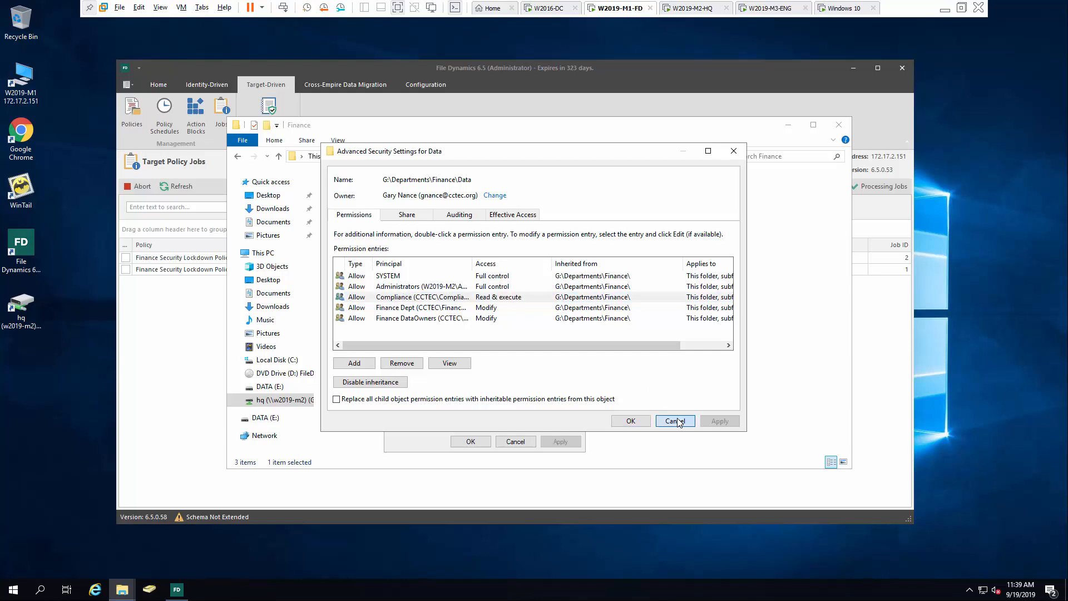
click(477, 441)
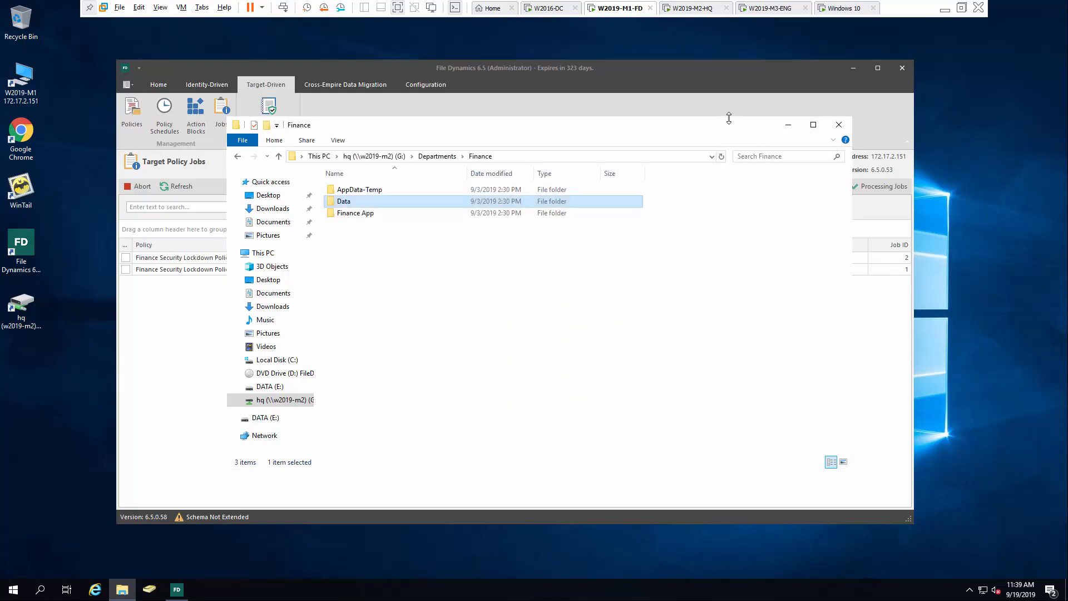
click(842, 128)
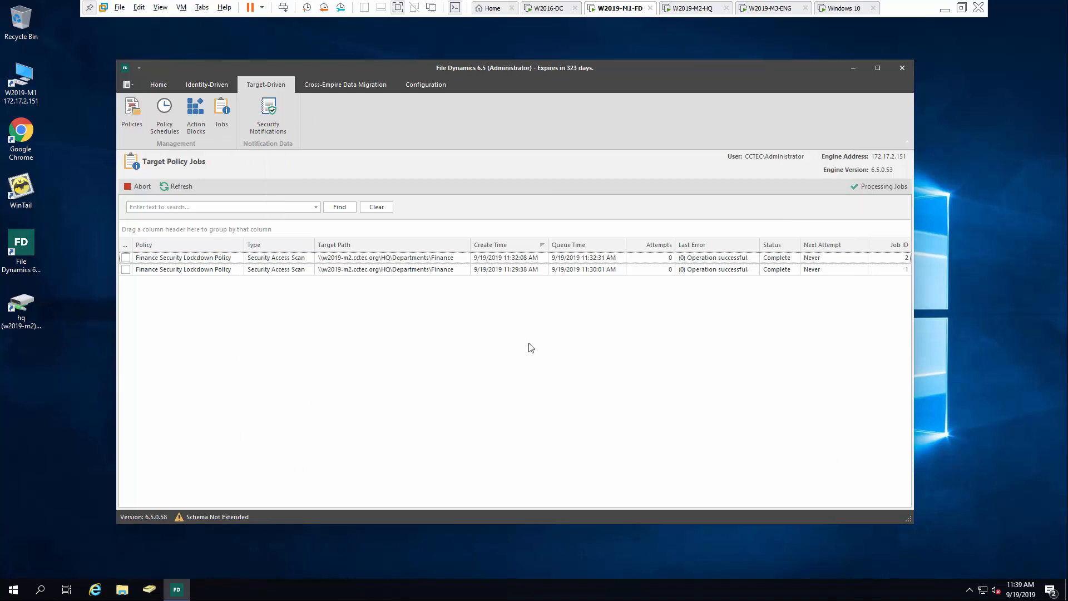
Back on Windows 10, disable Finance Security Lockdown Policy in Security Policies, confirming Yes
click(839, 12)
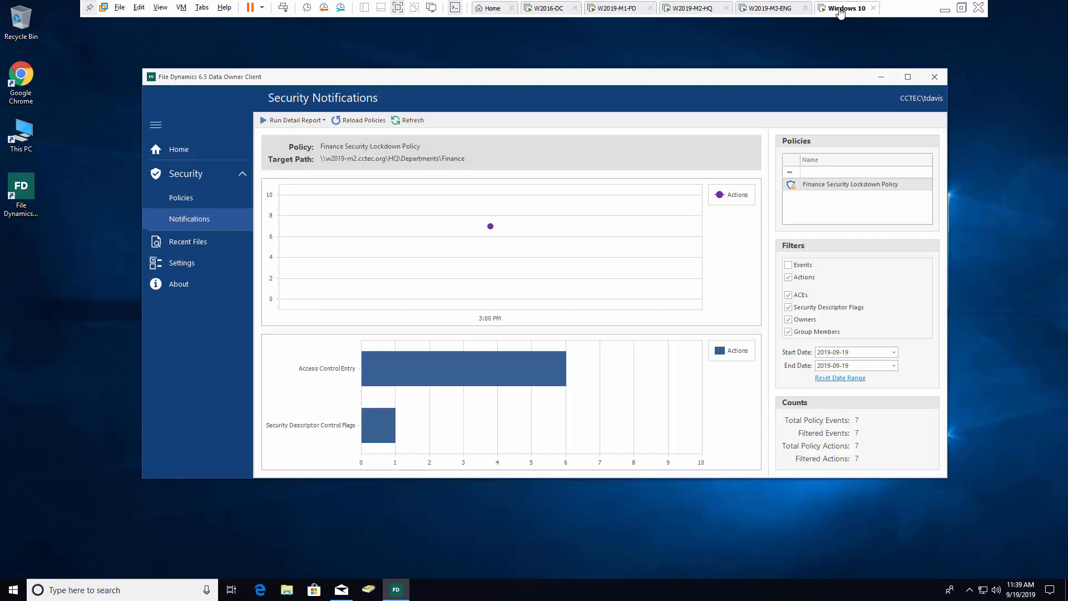
click(189, 199)
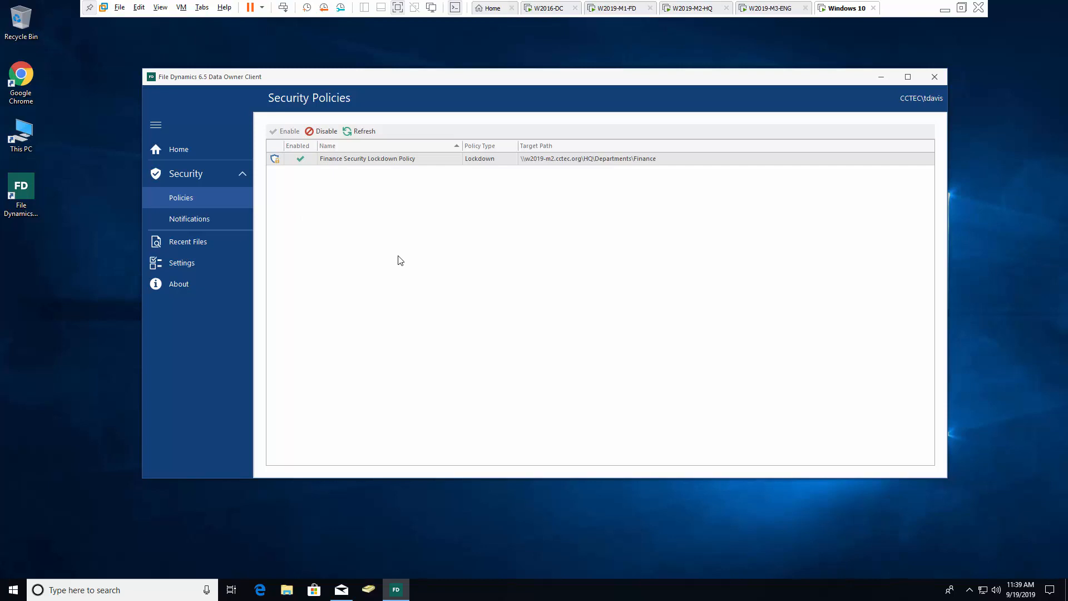
click(324, 132)
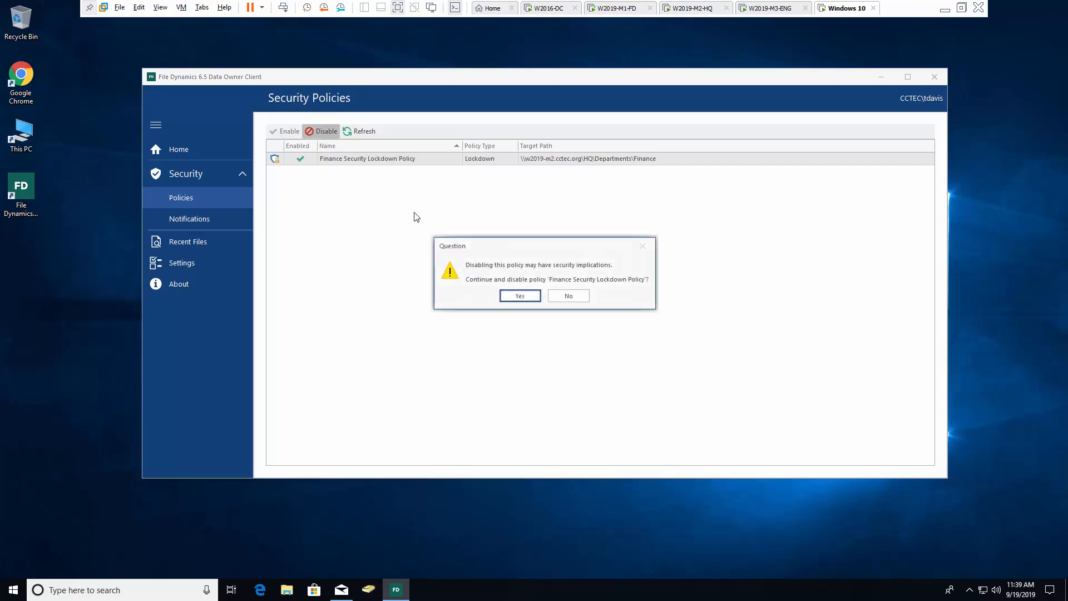
click(530, 292)
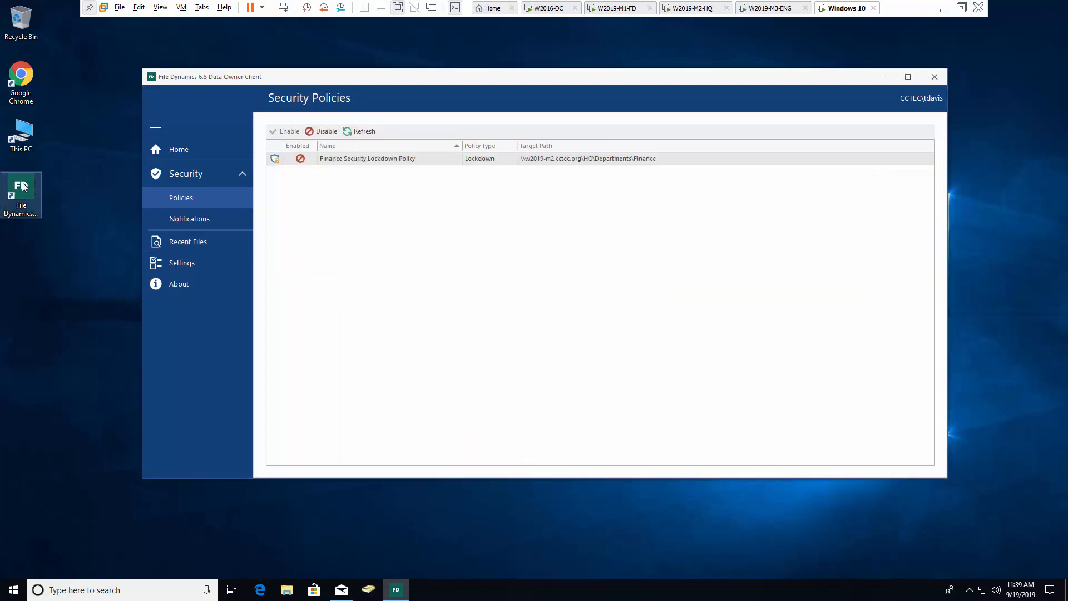
Open the Security properties of hq (F:)\Departments\Finance\Data
double_click(25, 138)
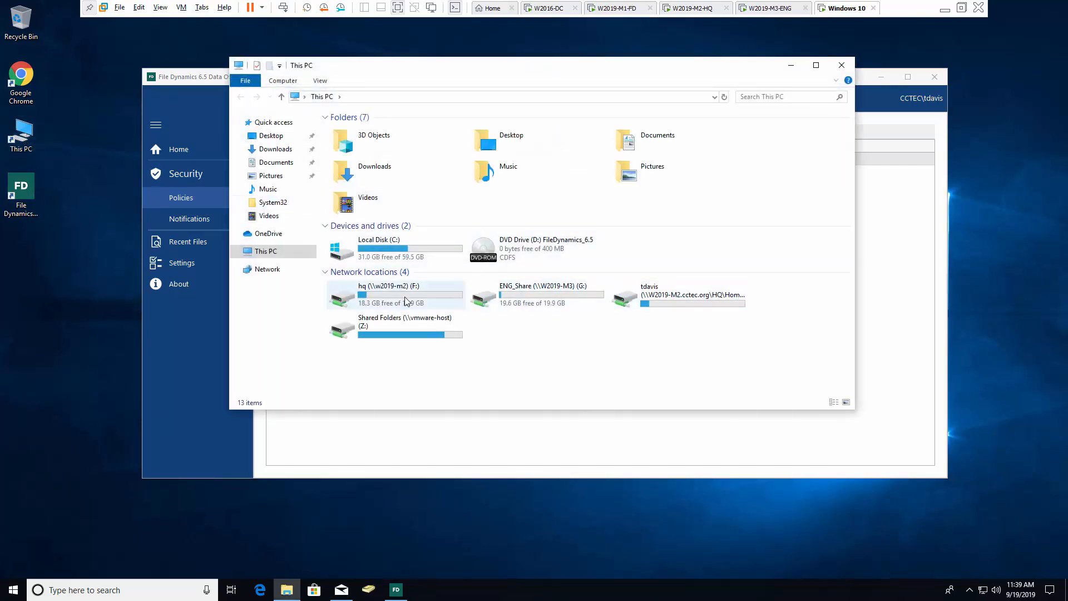
double_click(377, 298)
double_click(362, 131)
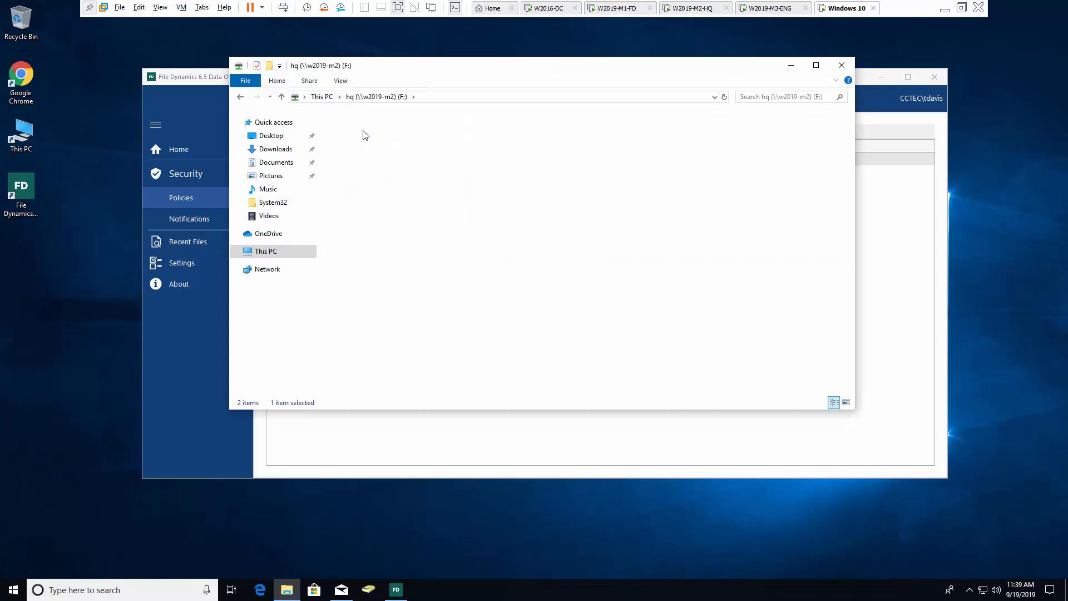
double_click(358, 142)
click(356, 143)
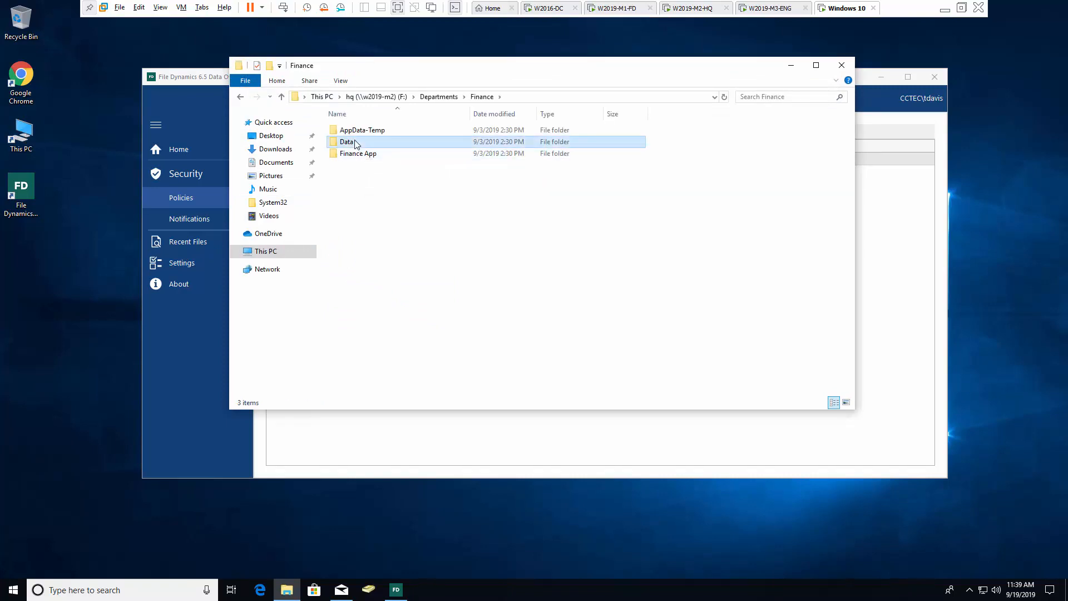
right_click(355, 140)
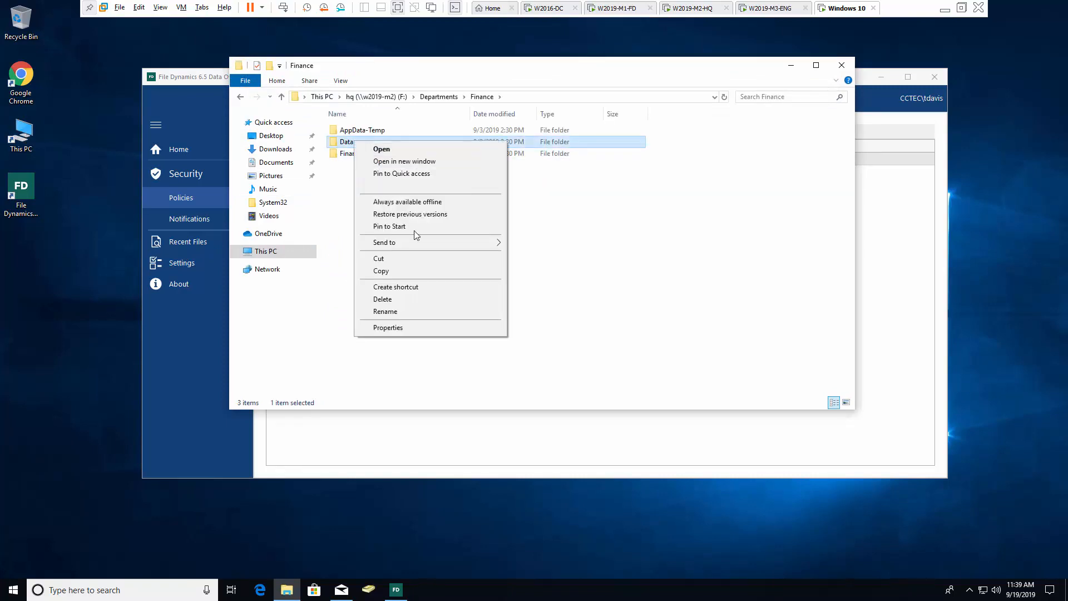
click(420, 329)
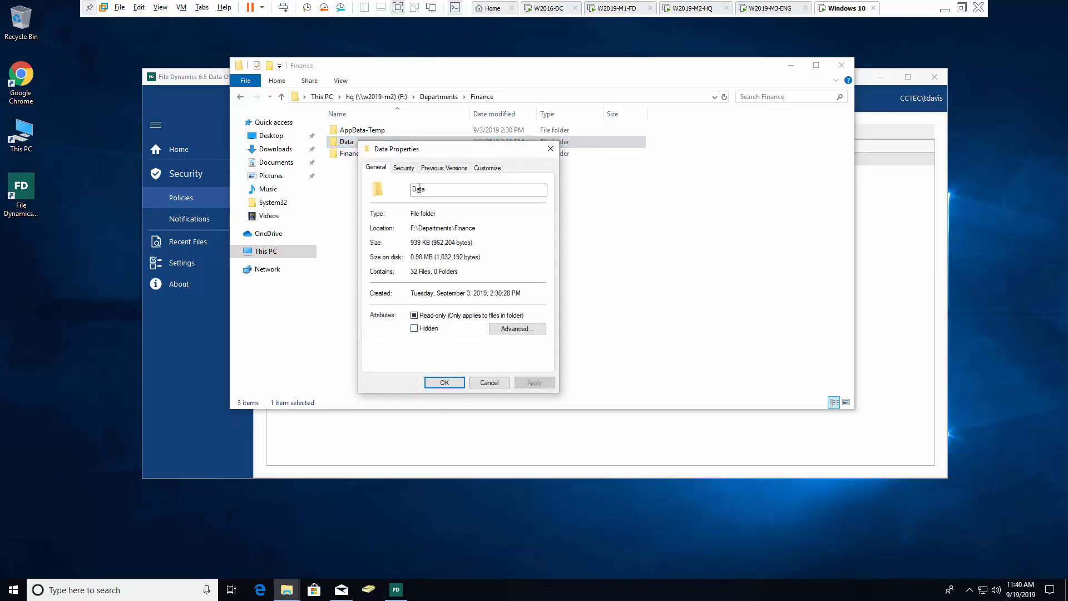
click(407, 169)
Add the Executives group with default permissions, apply, and close the dialogs and Explorer
click(519, 257)
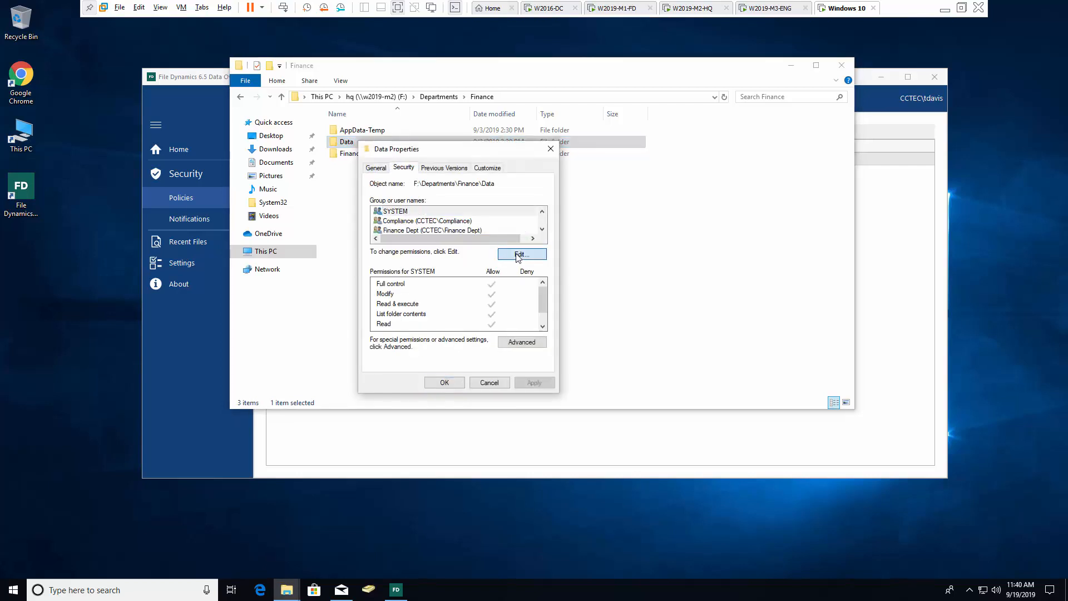
click(499, 318)
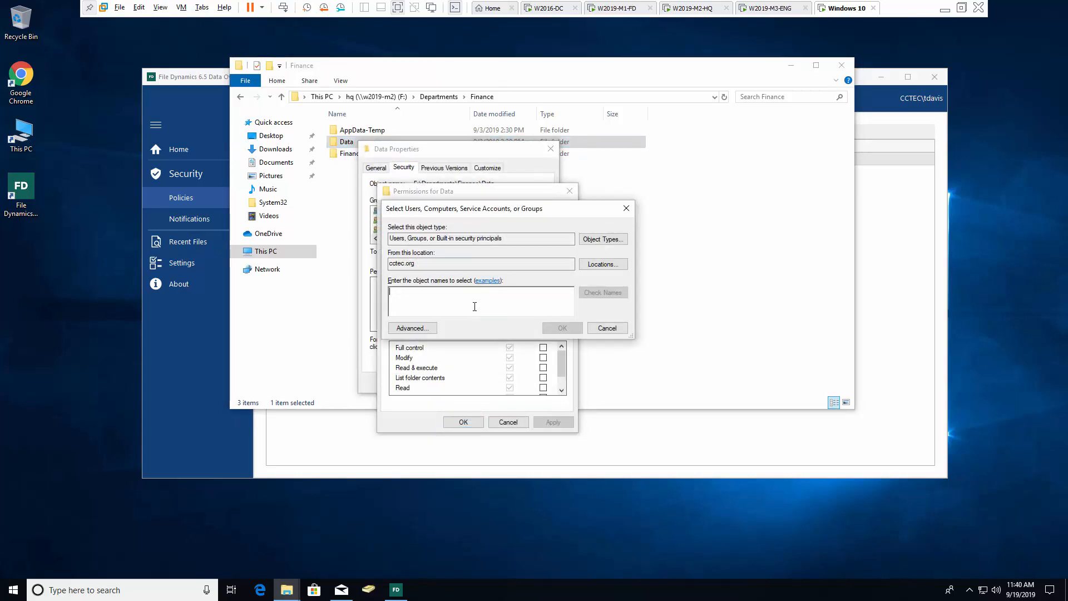
text(ex)
click(604, 293)
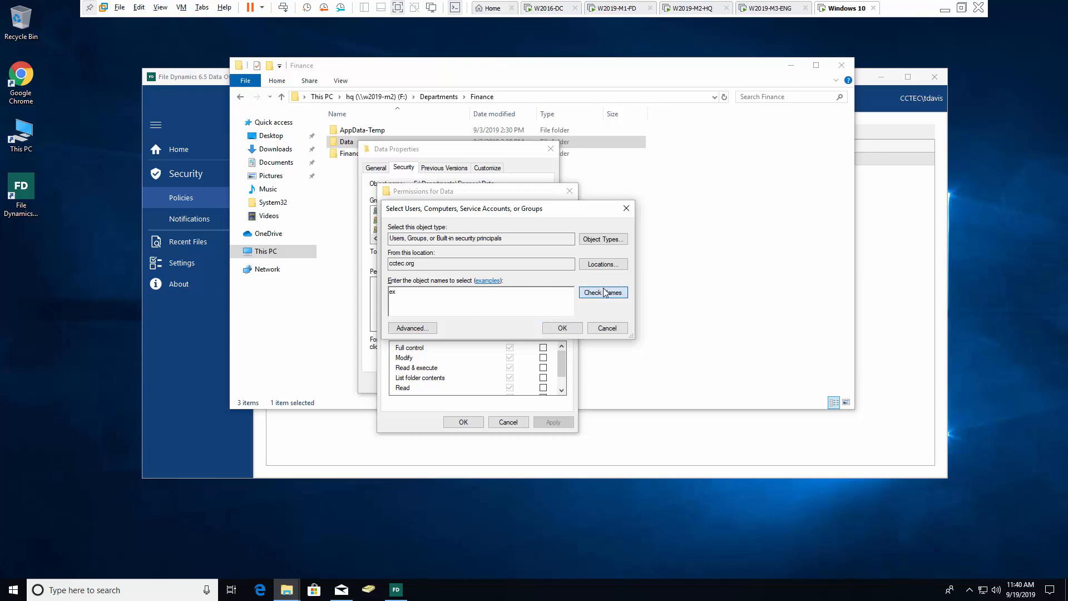
click(563, 328)
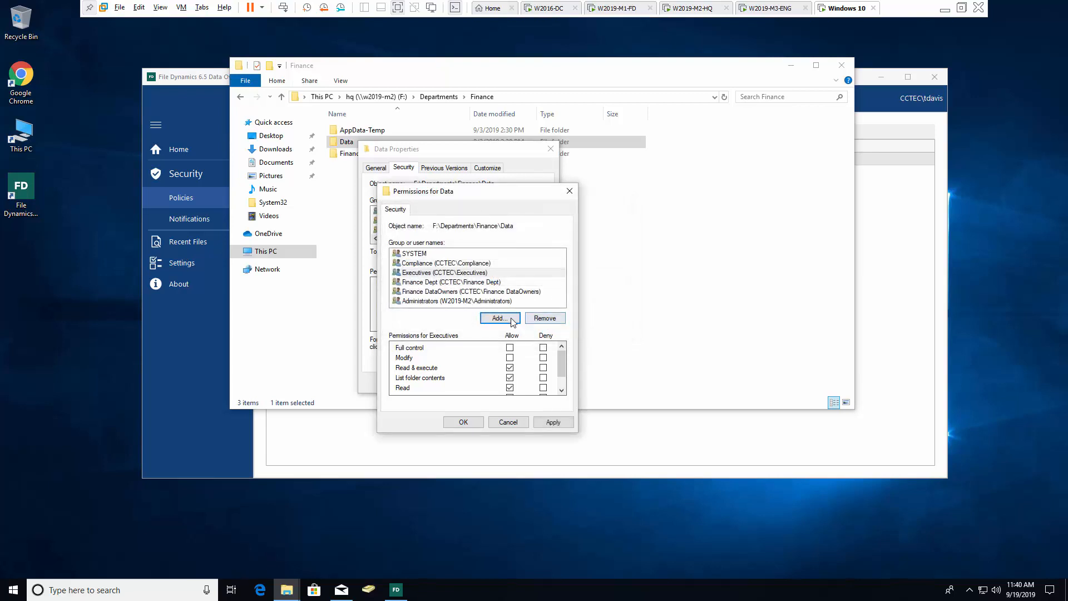
click(557, 422)
click(469, 426)
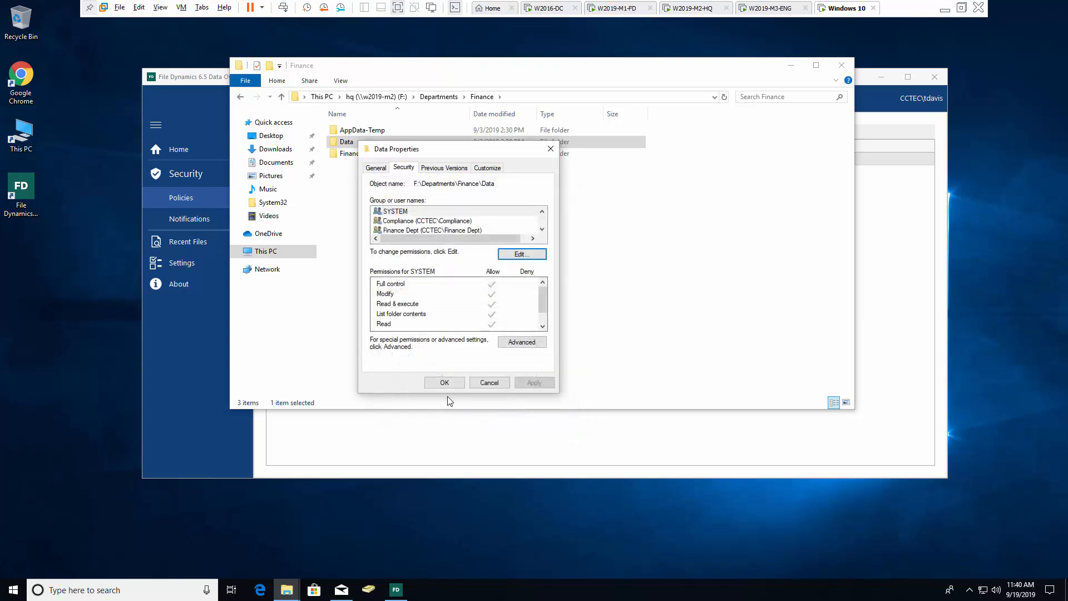
click(443, 380)
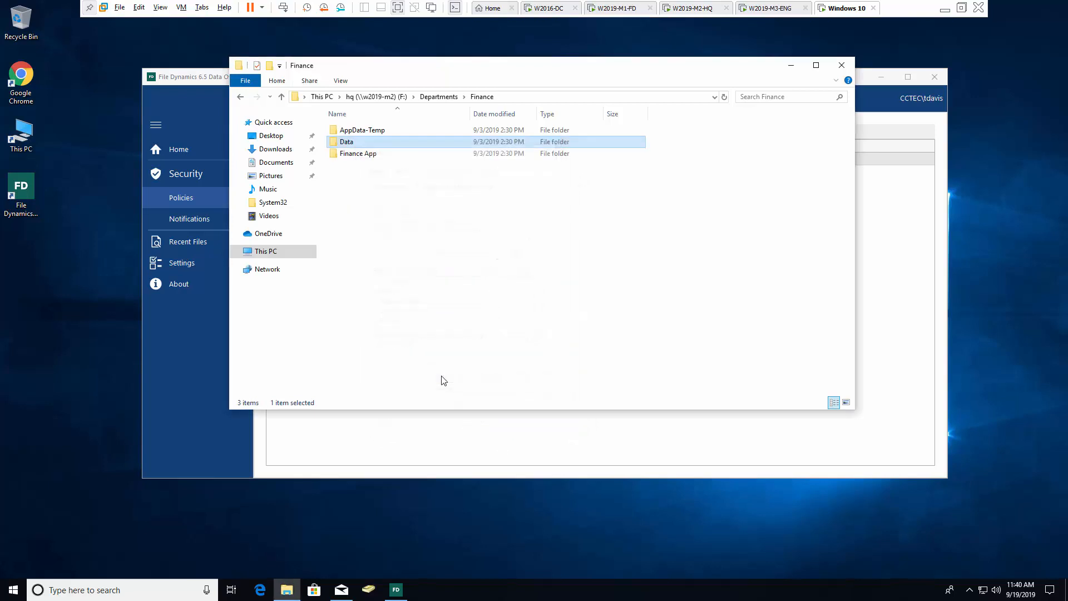
click(842, 66)
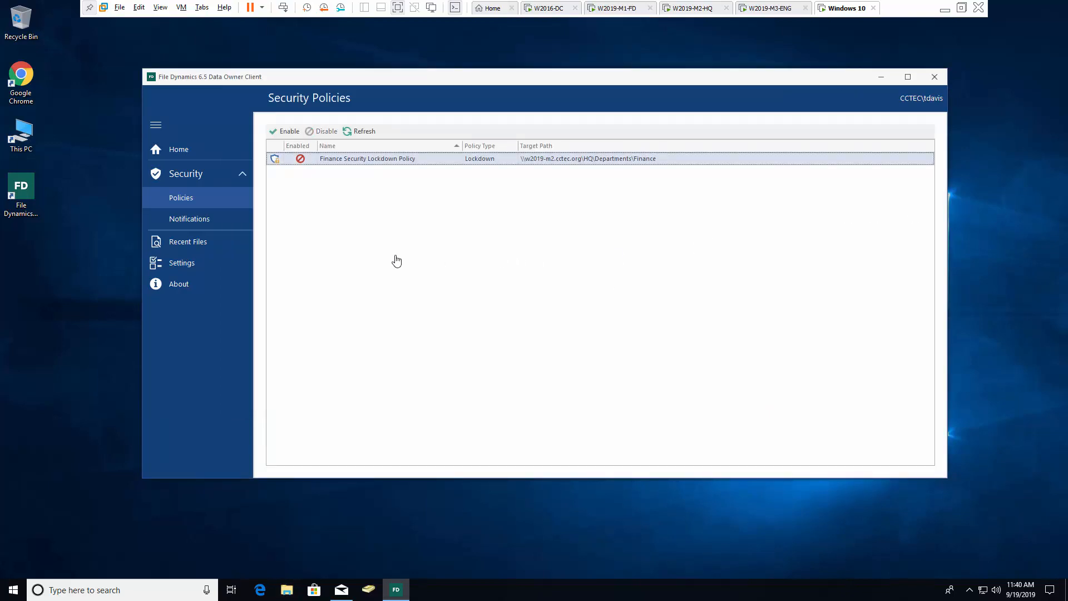
Re-enable the Finance Security Lockdown Policy with 'Reset policy baseline' ticked, then go to the W2019-M1-FD console
click(285, 134)
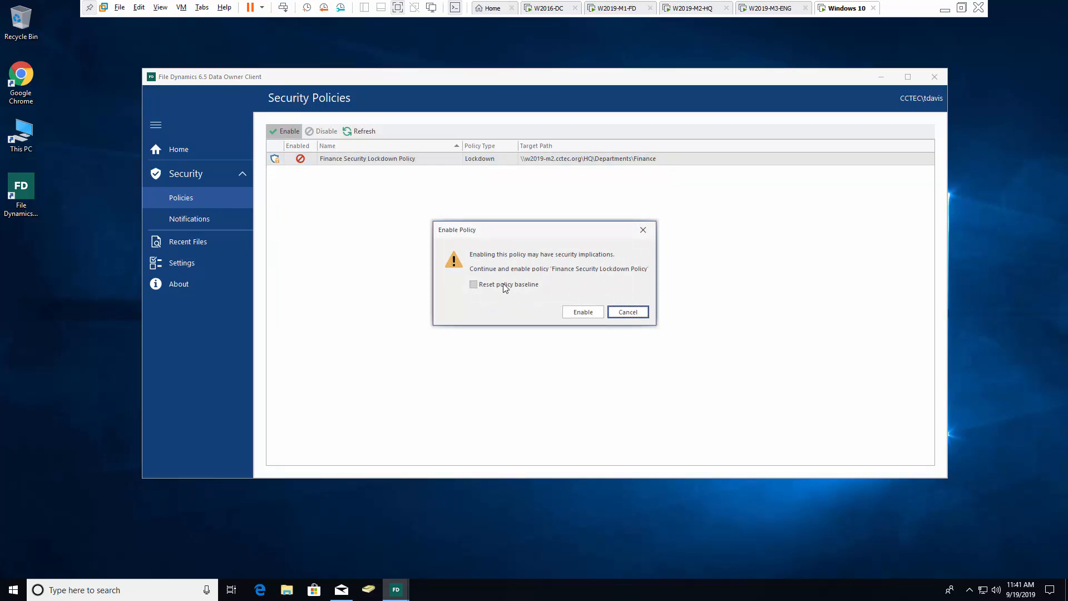
click(502, 286)
click(587, 314)
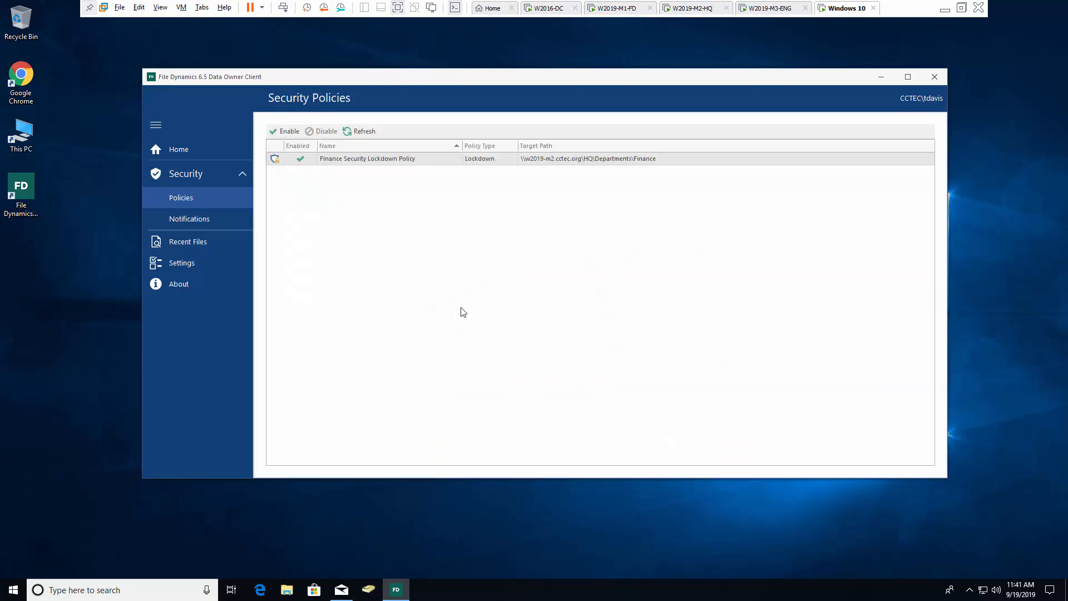
click(631, 12)
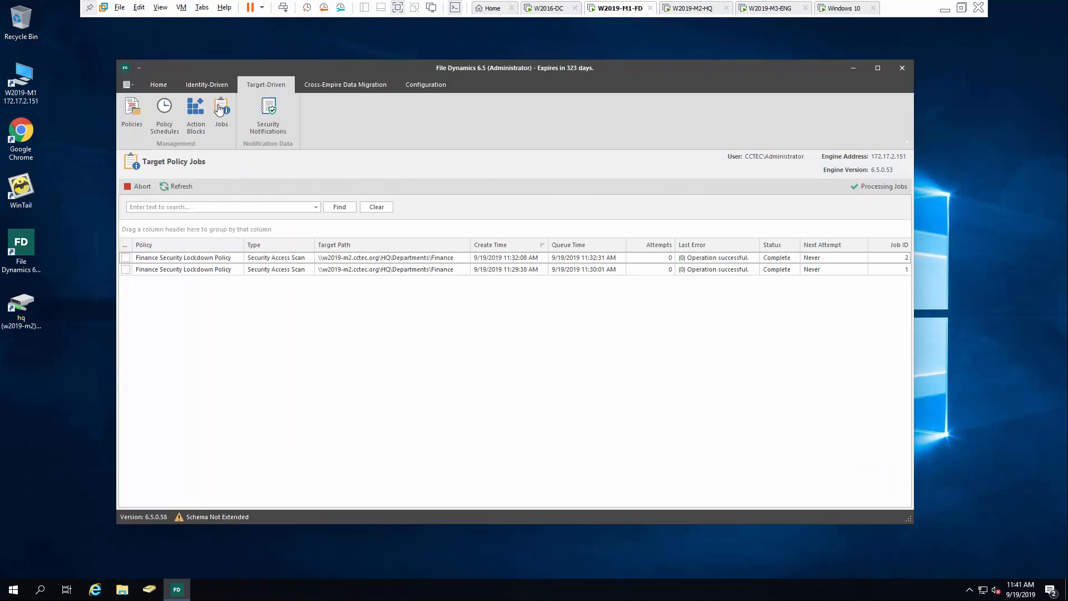
Refresh Target Policy Jobs until Security Access Scan job 3 shows Complete, then launch File Explorer
click(177, 182)
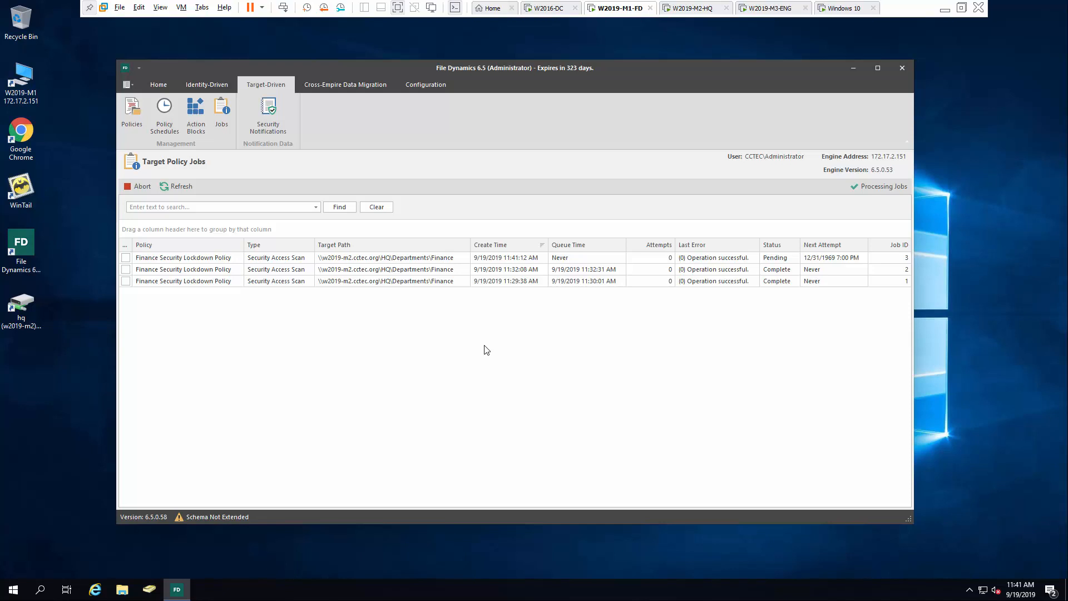
click(502, 260)
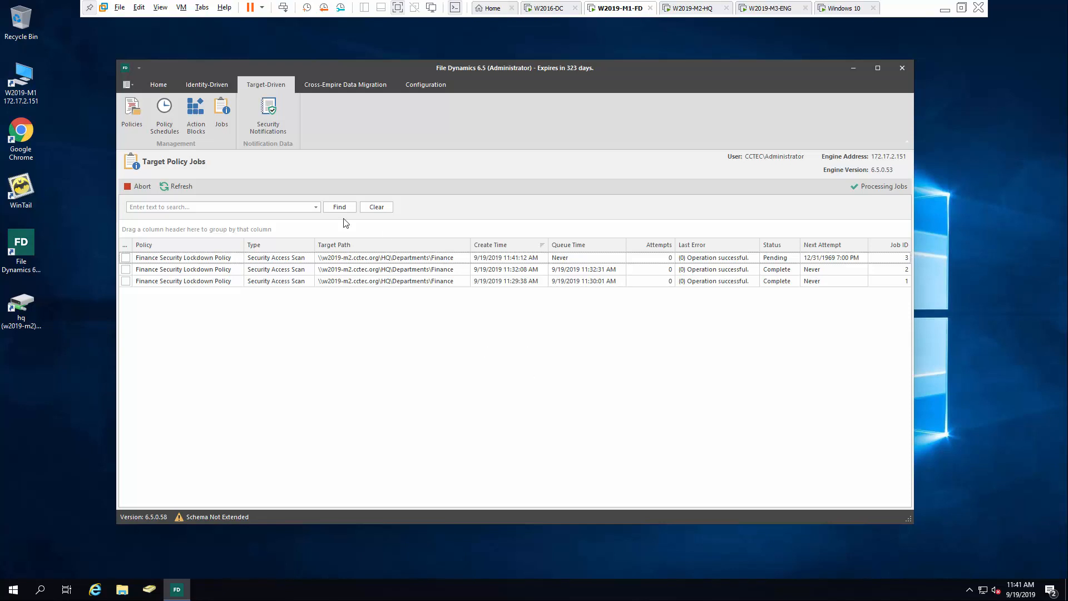
click(181, 186)
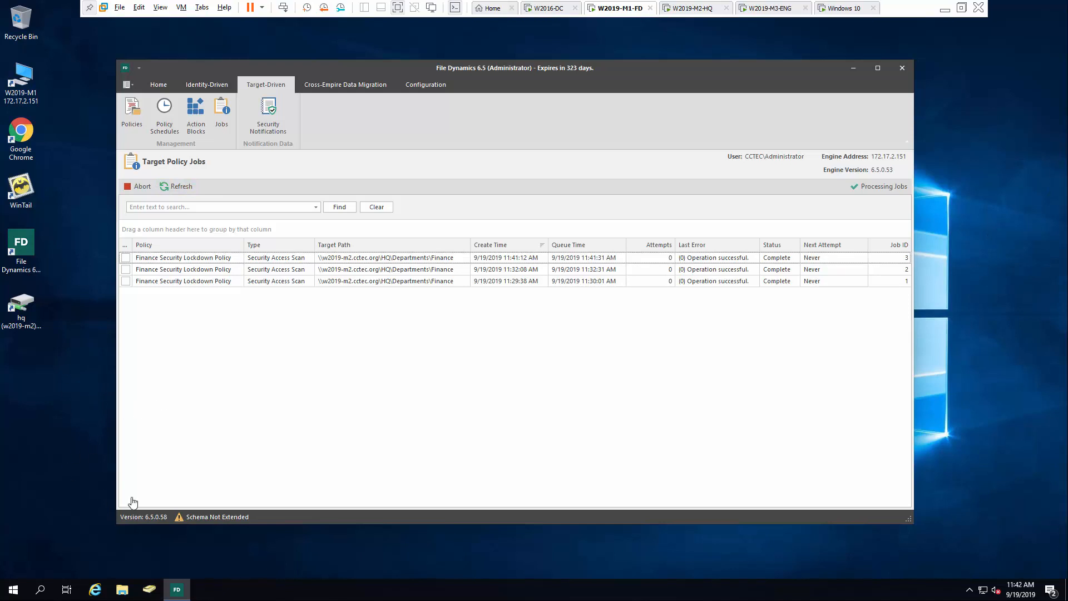
click(123, 590)
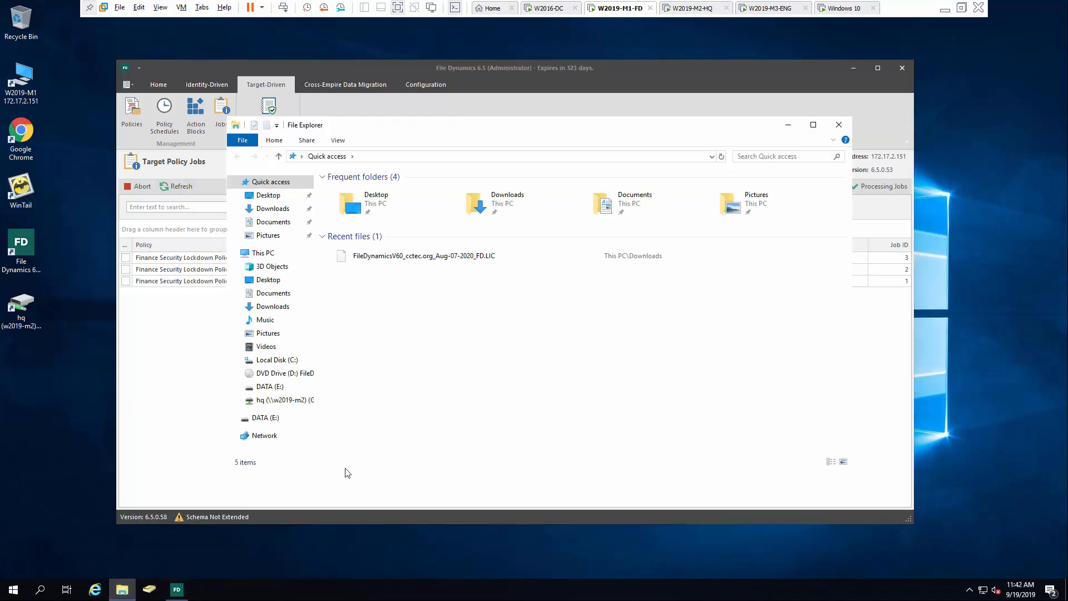
Inspect the Executives group's permissions on G:\Departments\Finance\Data in its Security settings
click(273, 400)
double_click(370, 191)
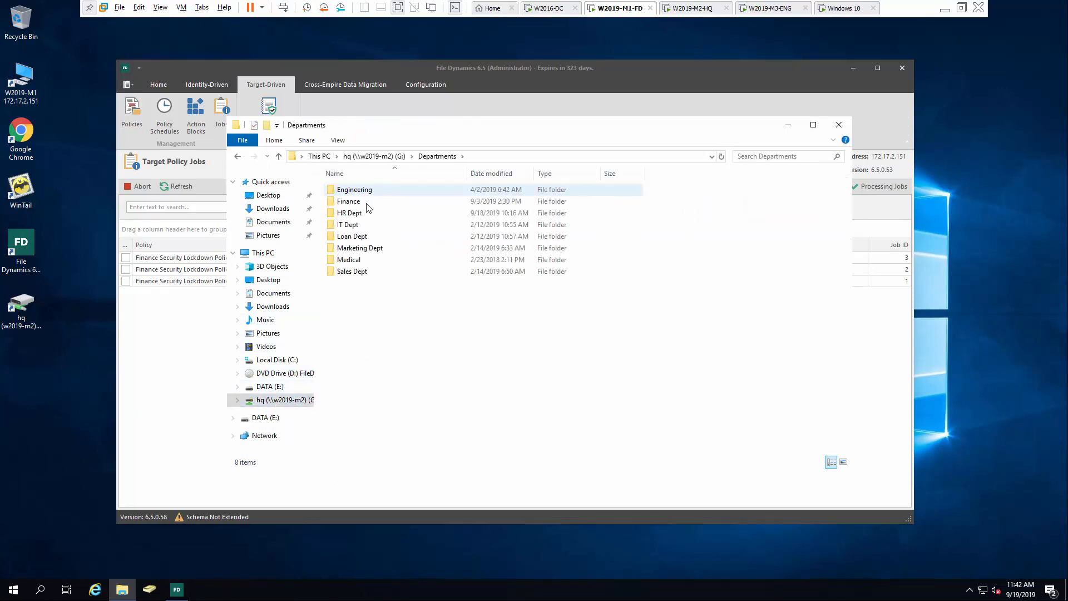
double_click(366, 205)
right_click(365, 203)
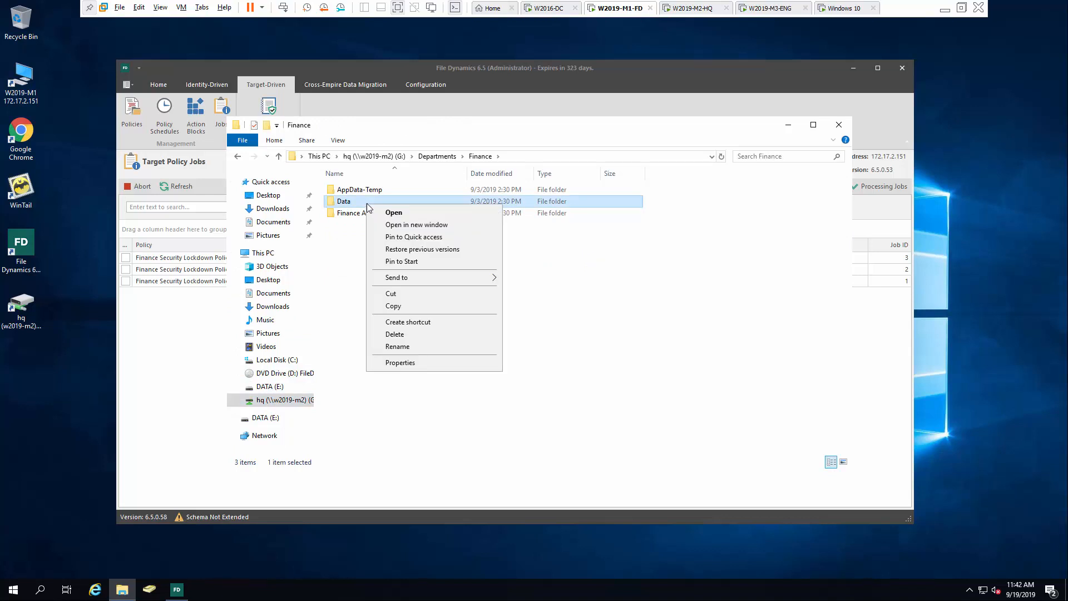
click(408, 363)
click(416, 231)
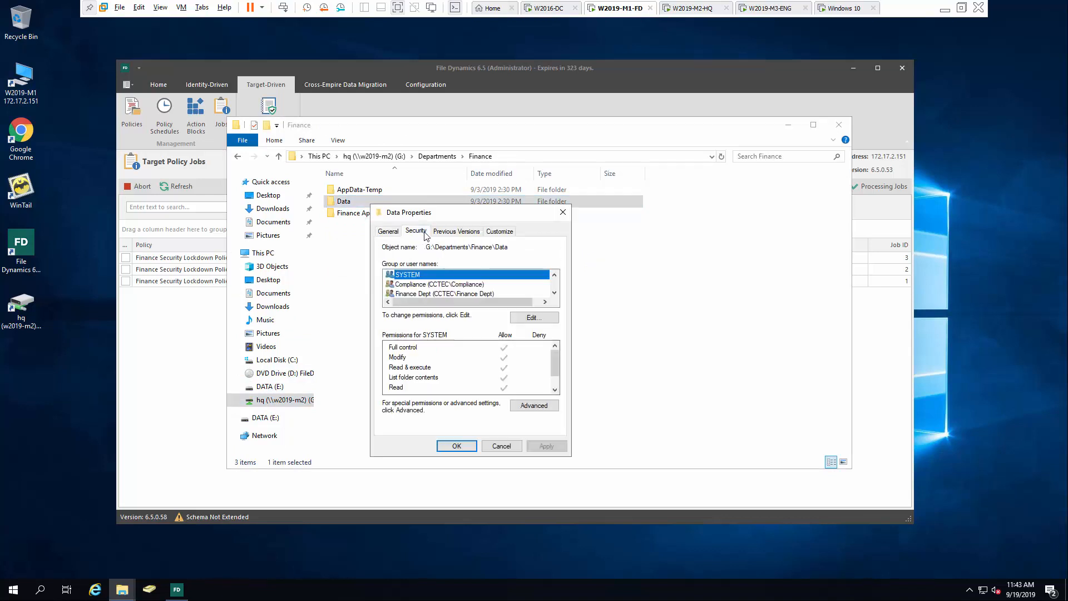
click(535, 320)
click(471, 357)
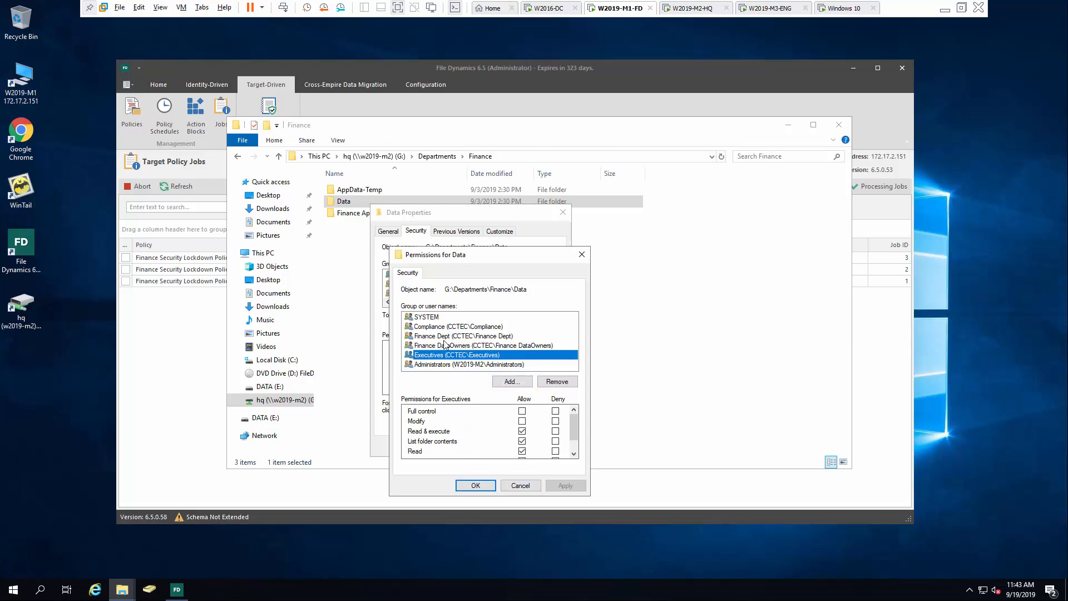
click(475, 486)
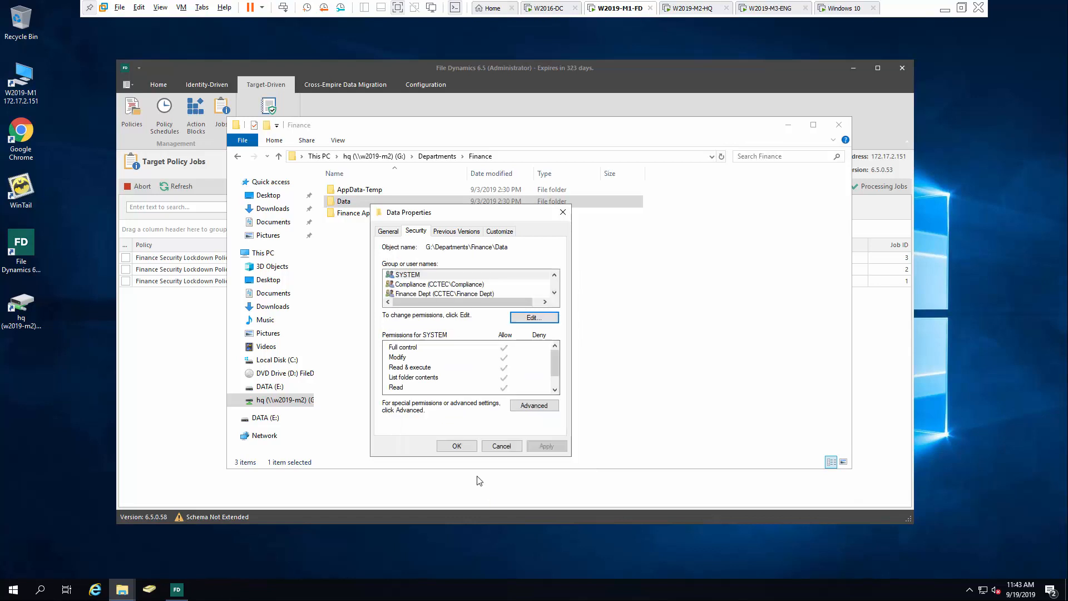
click(457, 446)
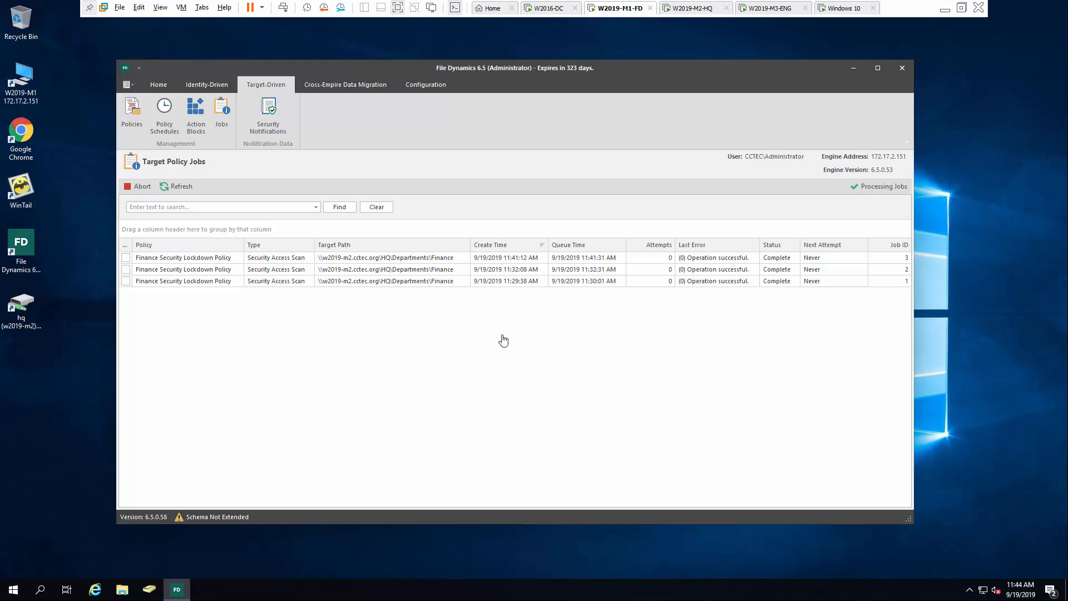
Uncheck Policy Enabled for the Finance Security Lockdown Policy and apply the change
click(136, 117)
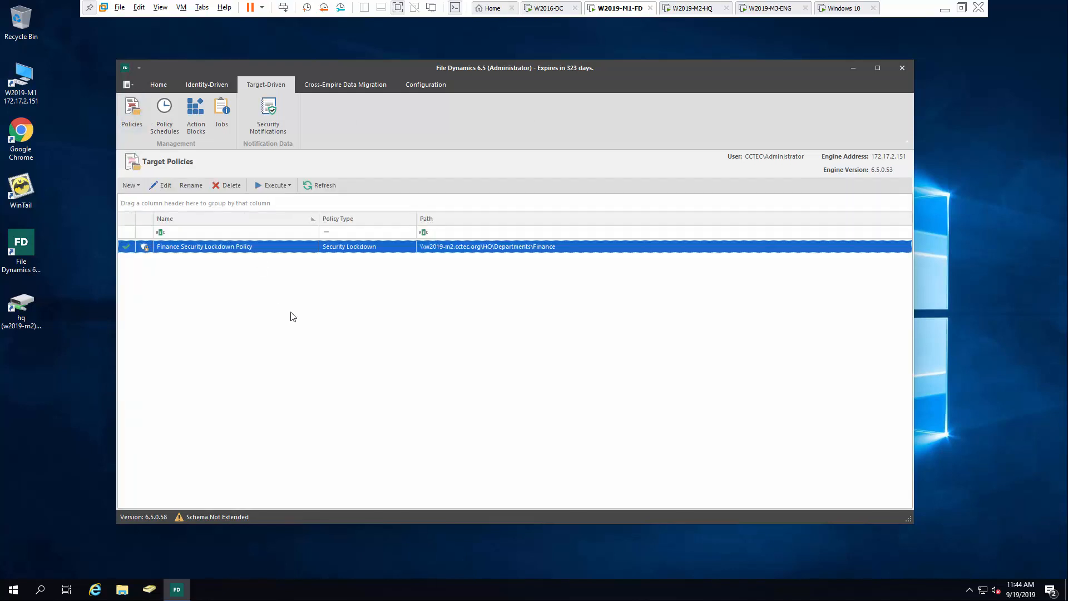
right_click(236, 249)
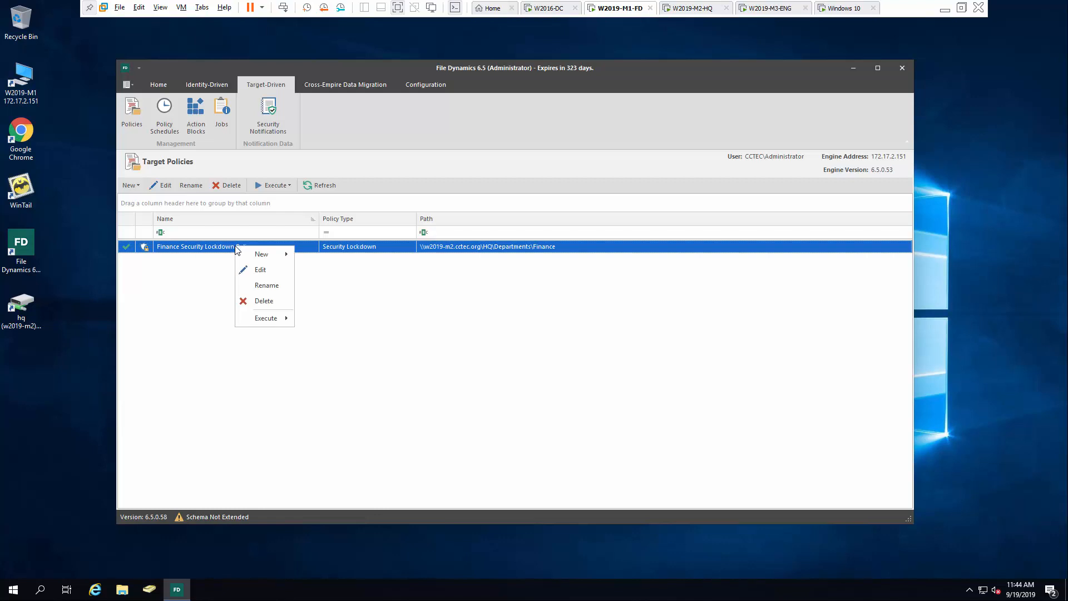
click(257, 272)
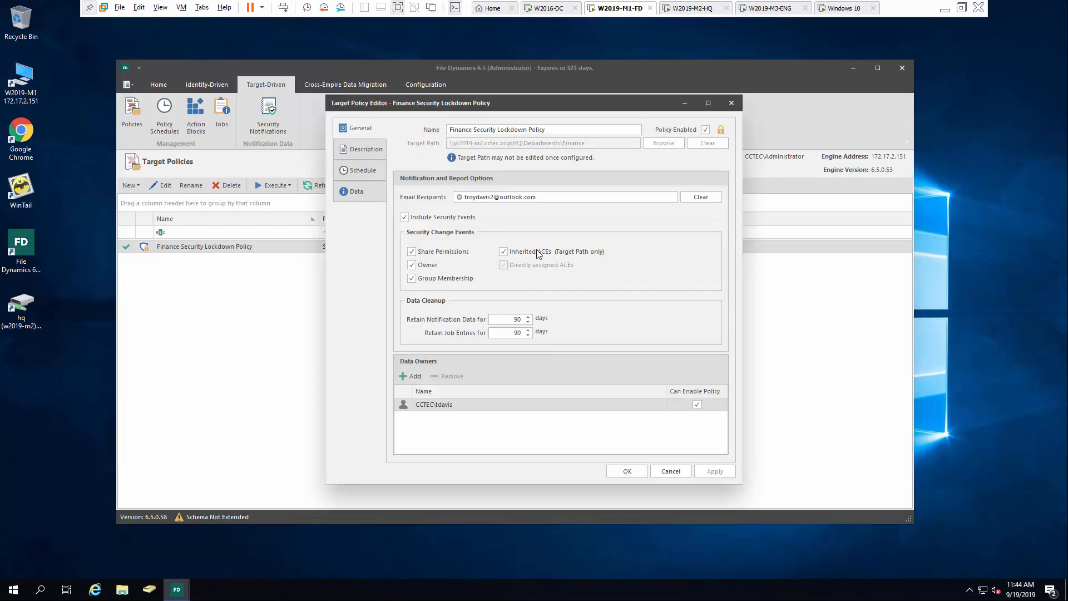
click(706, 130)
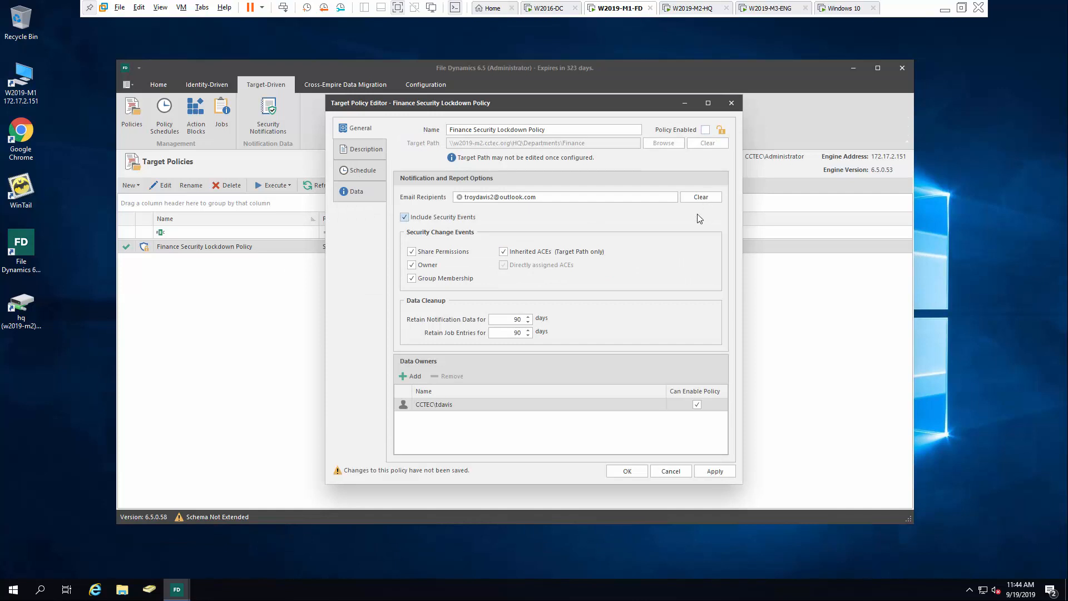
click(715, 472)
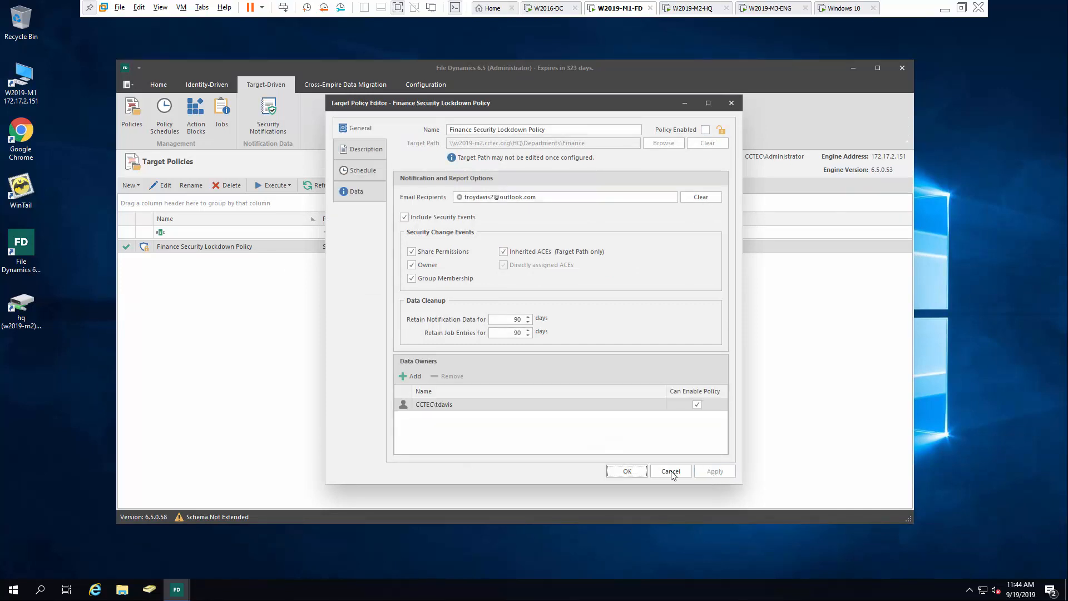
click(627, 472)
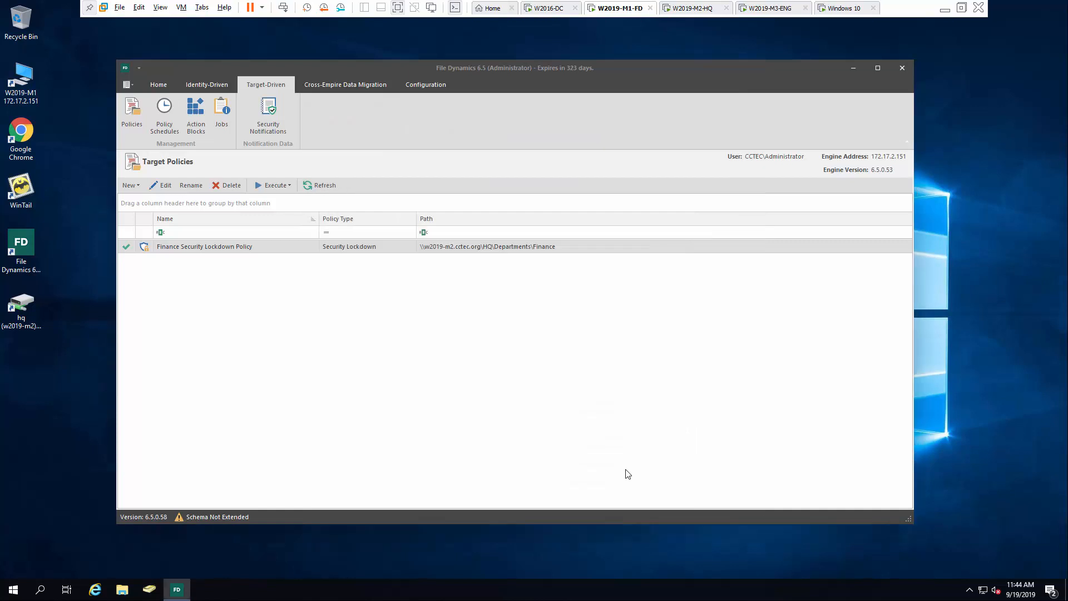
click(123, 588)
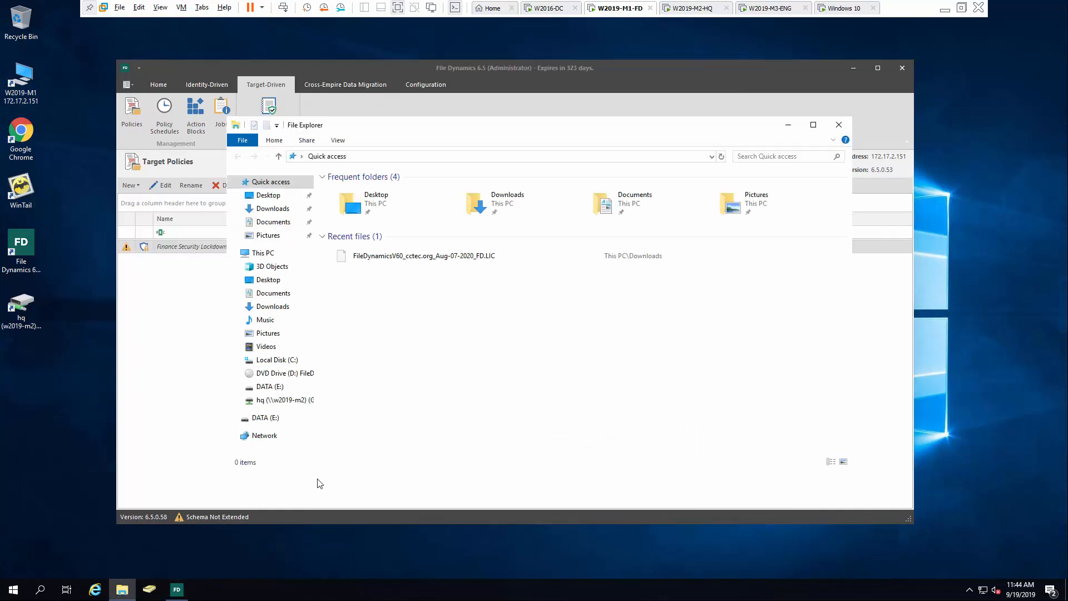
Open the Finance folder's Security properties on G:\Departments and review the Finance Dept and Compliance groups
click(280, 400)
double_click(379, 191)
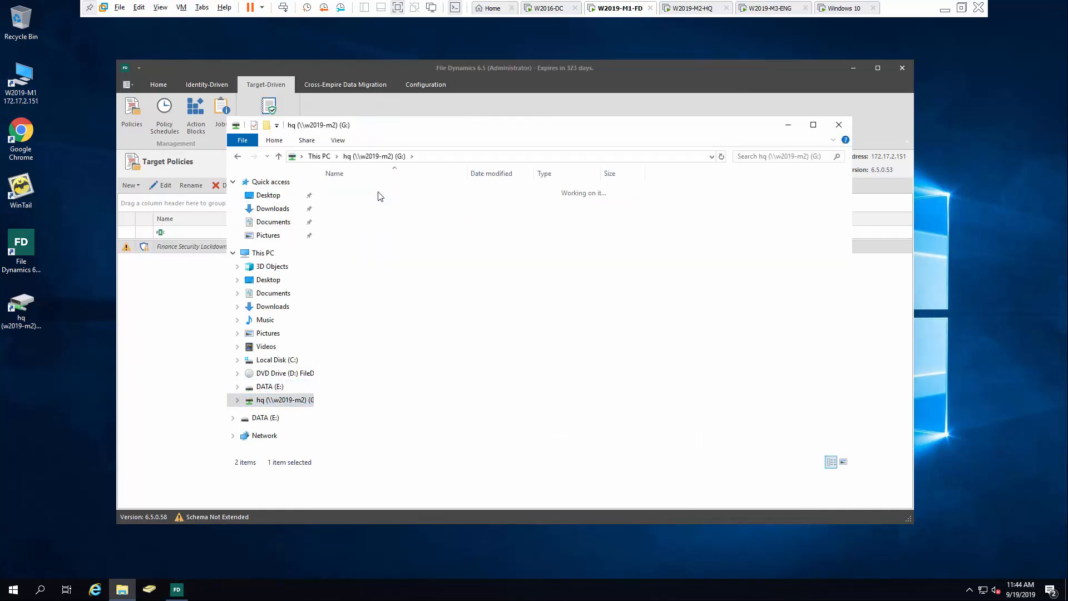
right_click(372, 200)
click(412, 358)
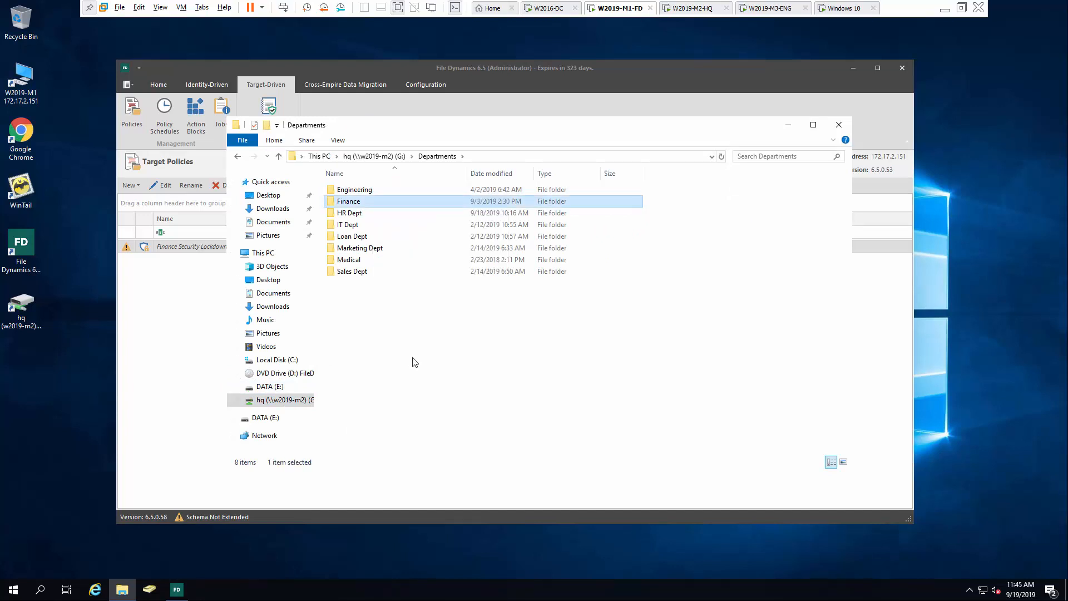
click(424, 227)
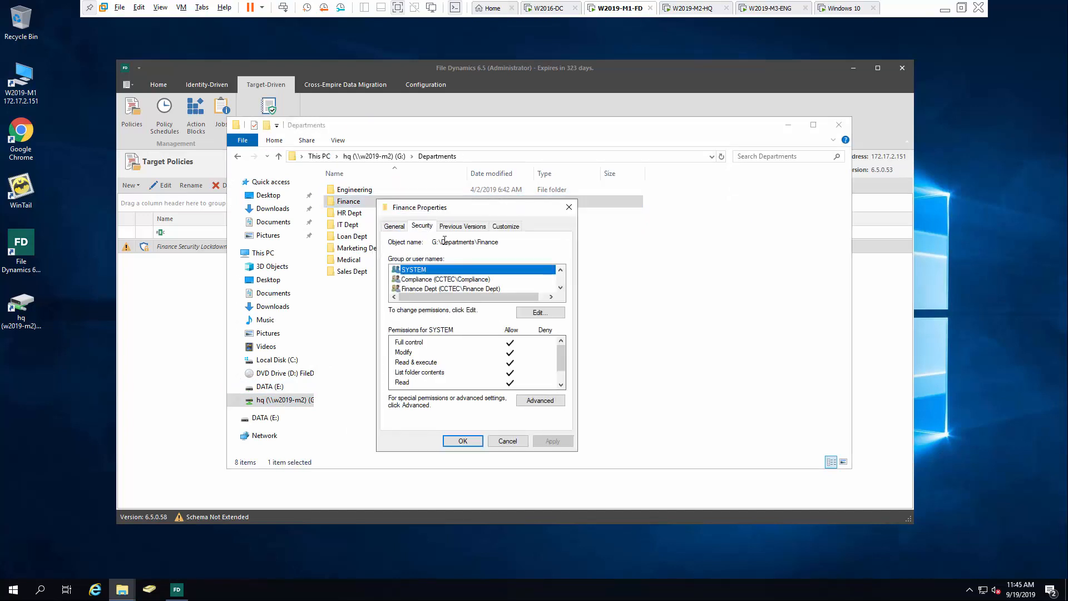
click(444, 290)
scroll(473, 288, down, 1)
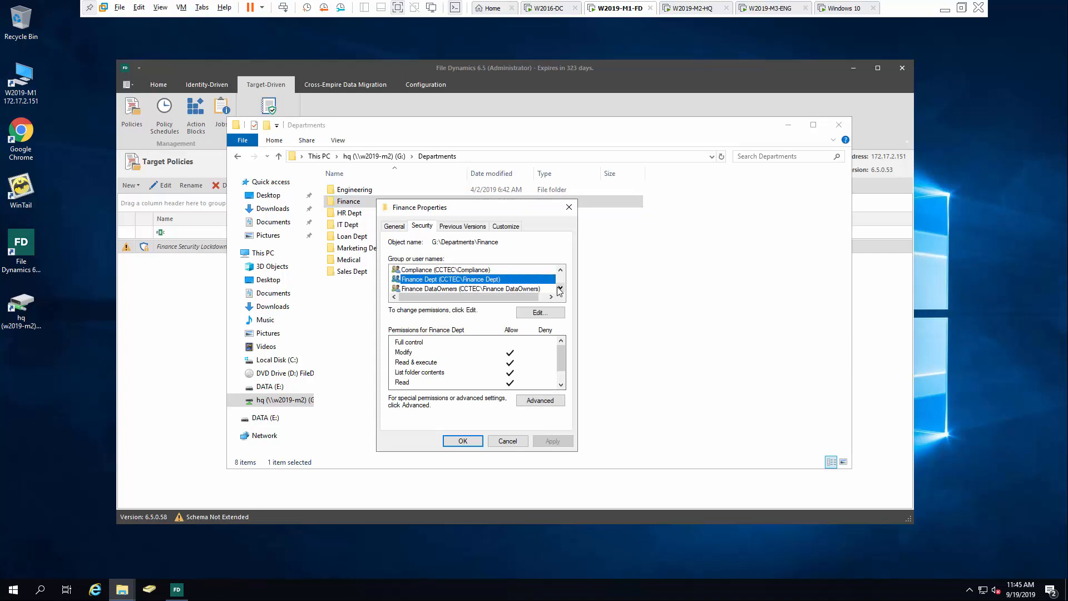
click(560, 288)
click(560, 287)
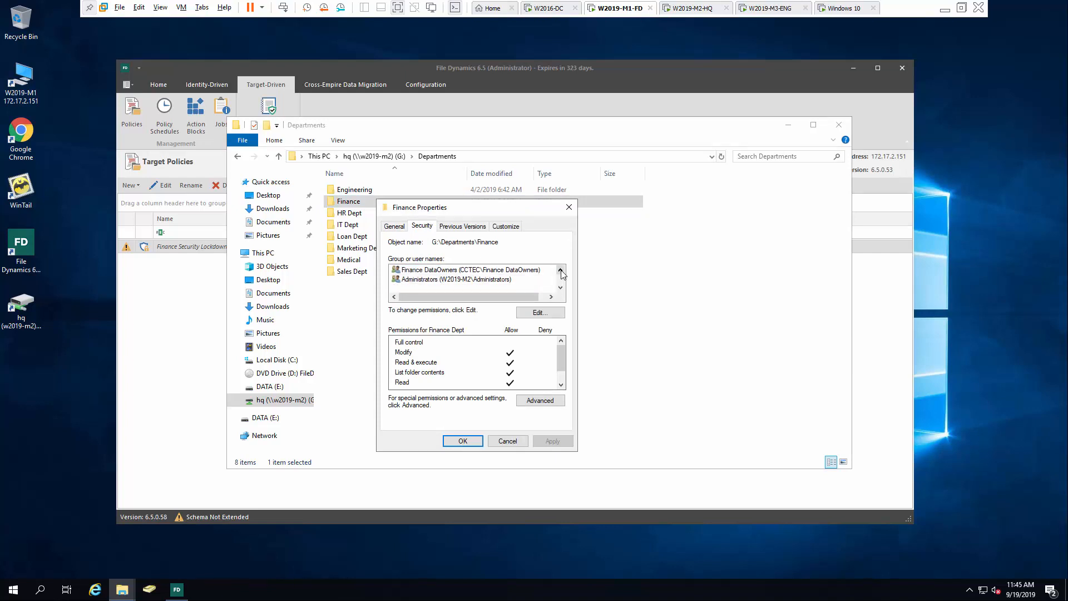
click(561, 271)
click(561, 271)
click(561, 271)
click(479, 278)
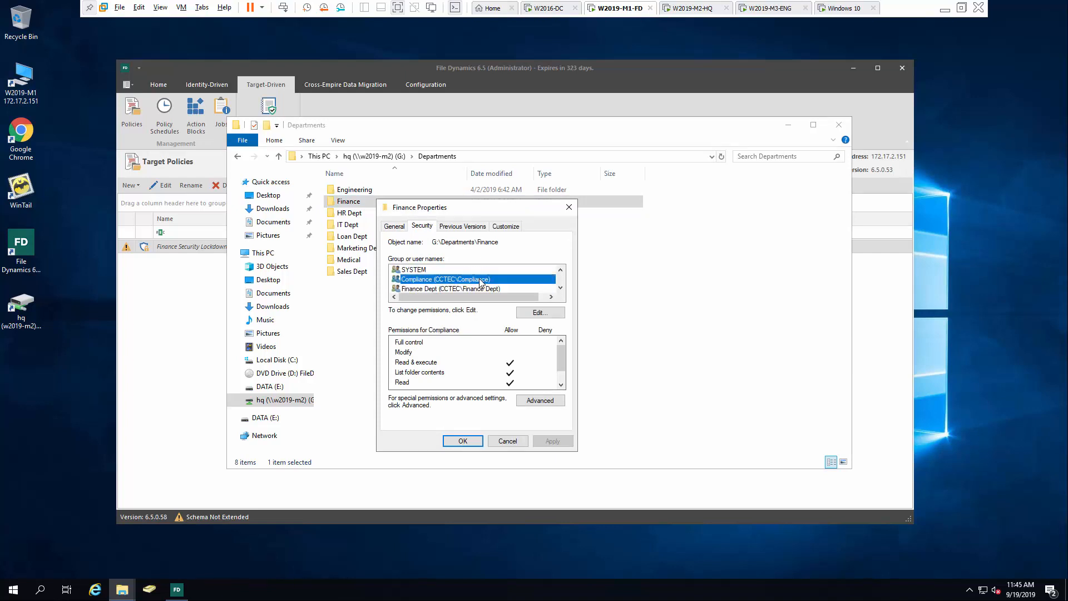
Allow the Compliance group Modify on the Finance folder, apply, and close Explorer
click(528, 312)
click(449, 322)
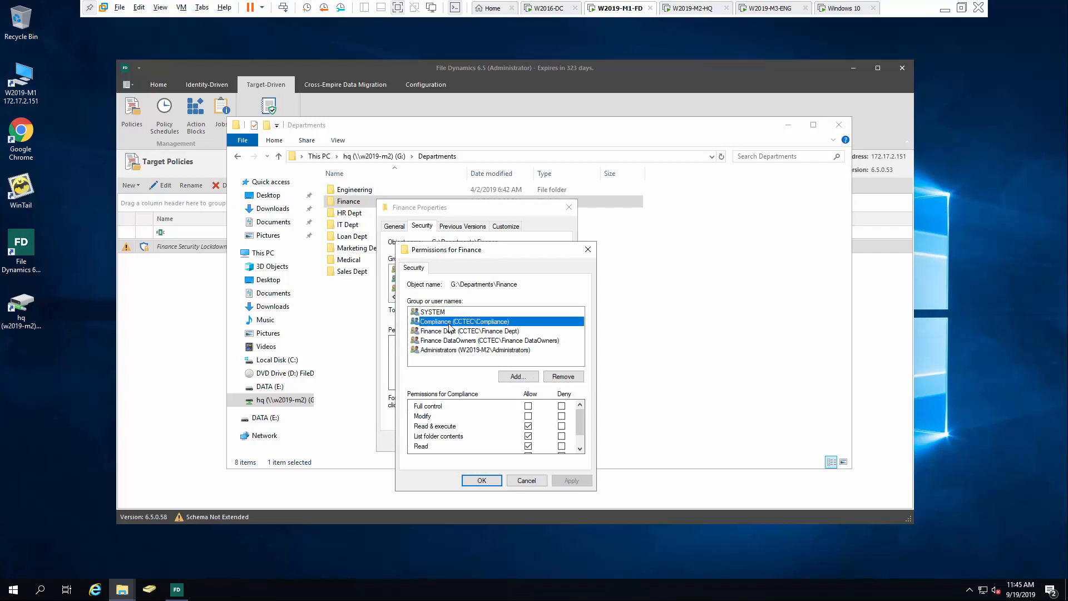
click(528, 415)
click(570, 481)
click(482, 480)
click(461, 443)
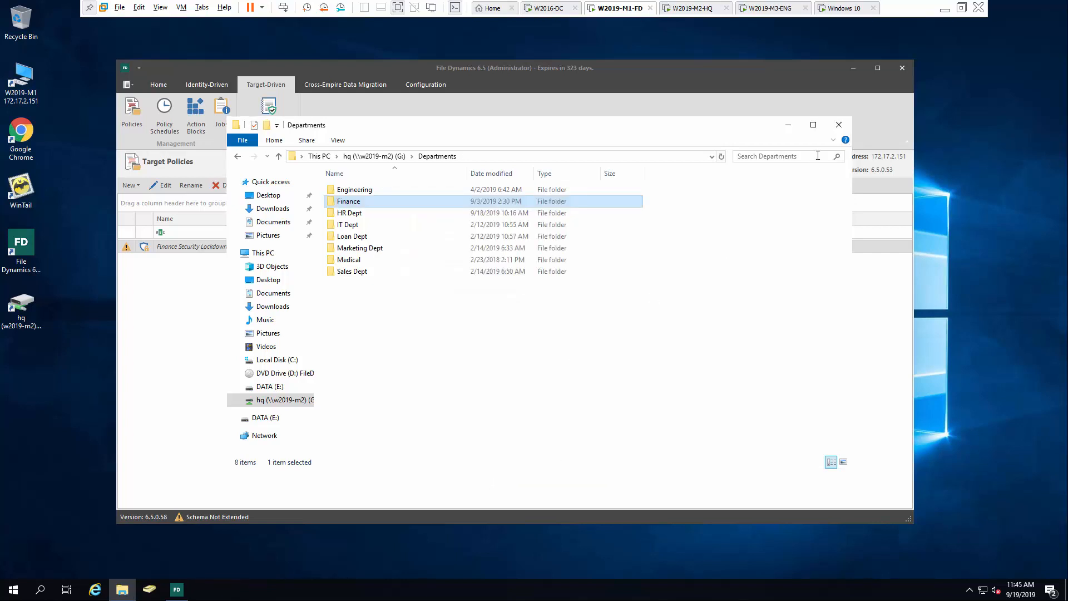
click(838, 124)
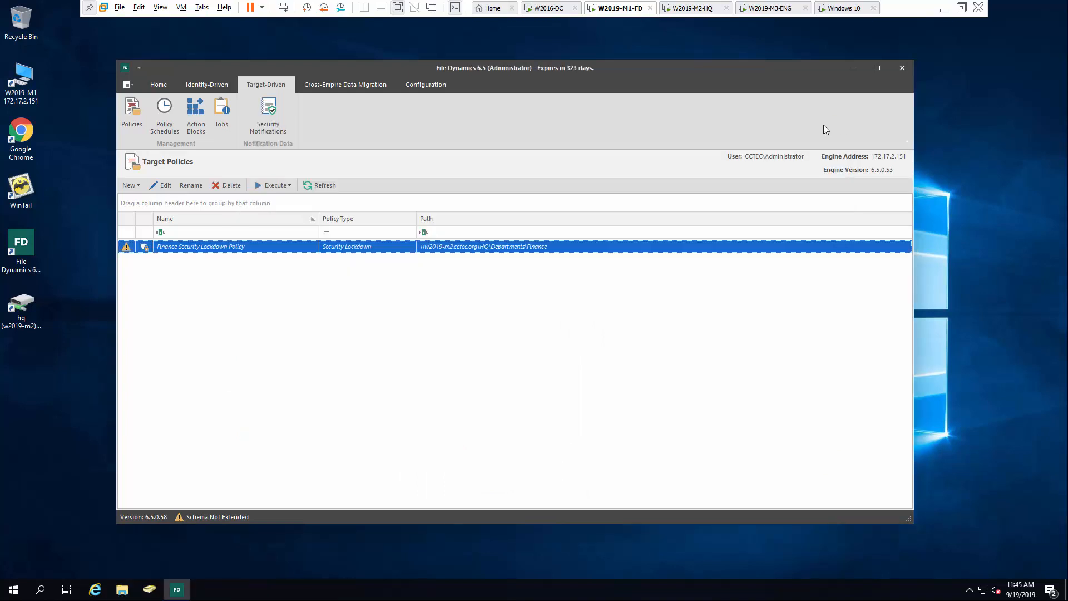
Reset the Finance Security Lockdown Policy's baseline and acknowledge the confirmation
right_click(189, 252)
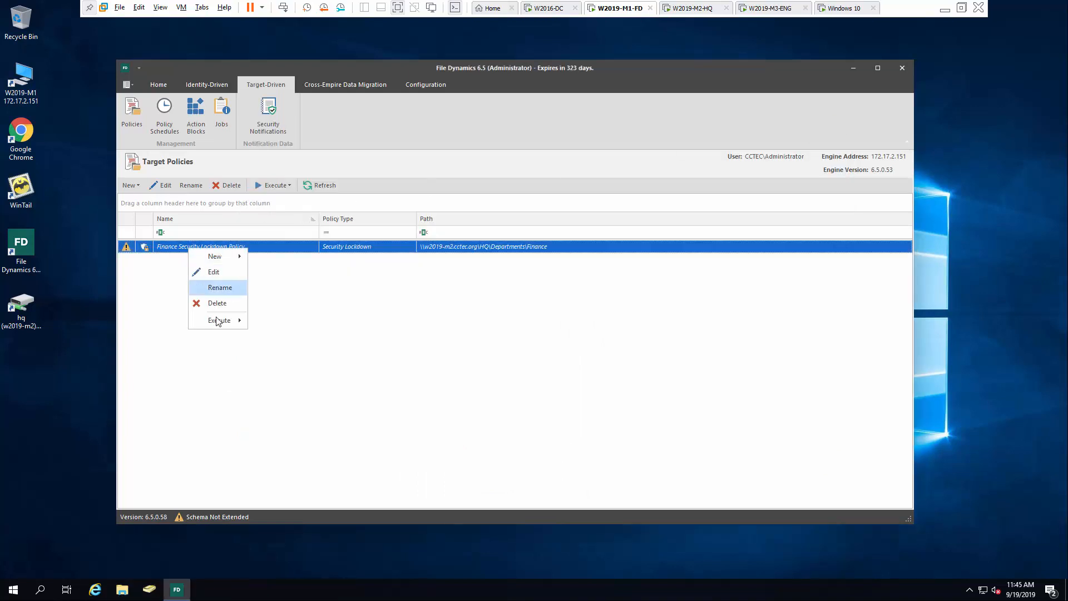
mouse_move(218, 323)
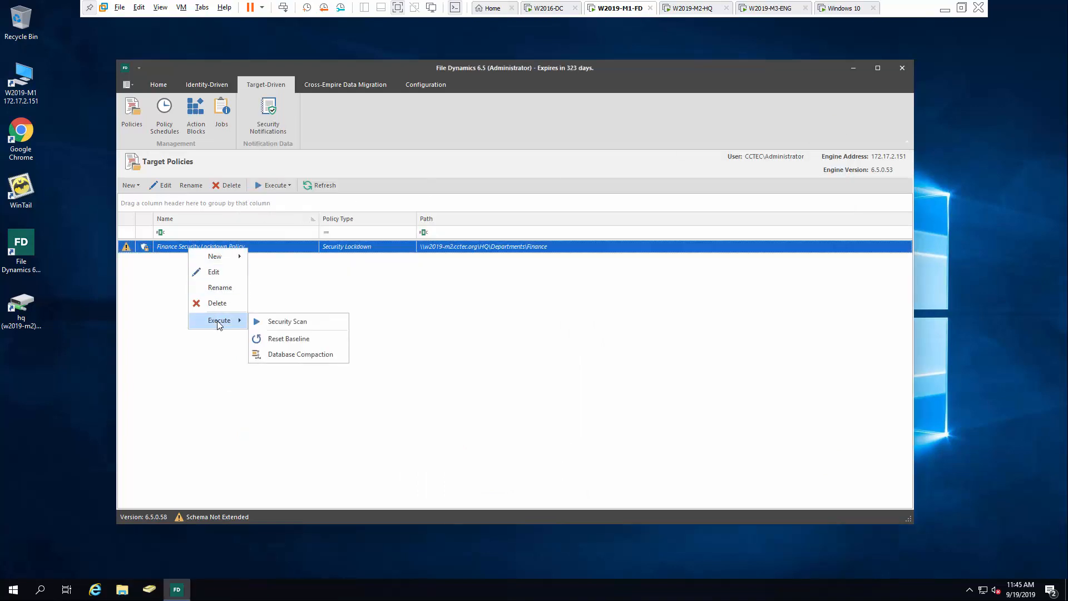
click(289, 339)
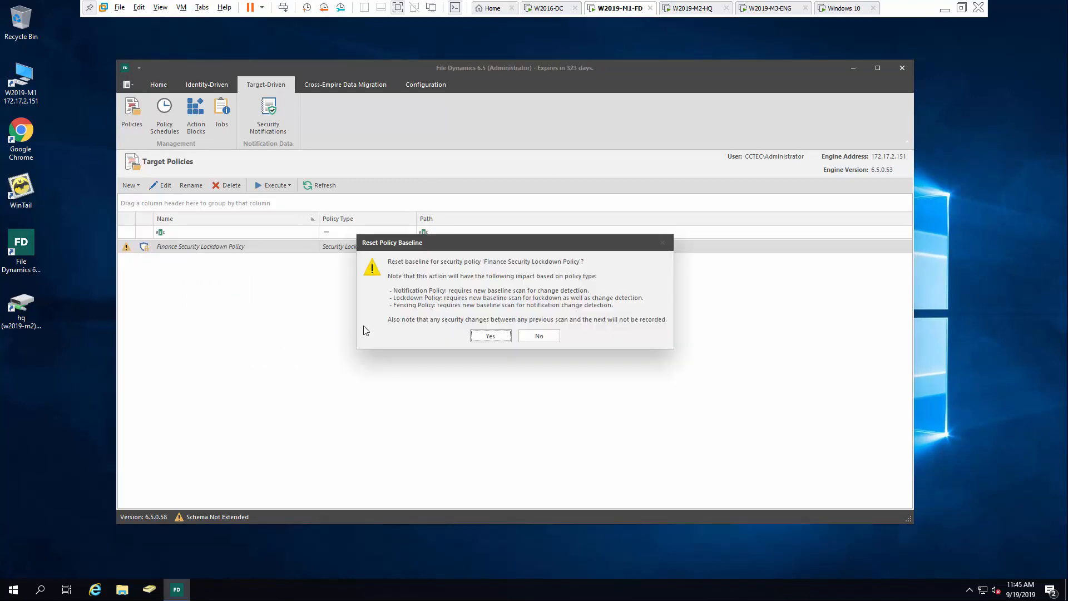
click(490, 337)
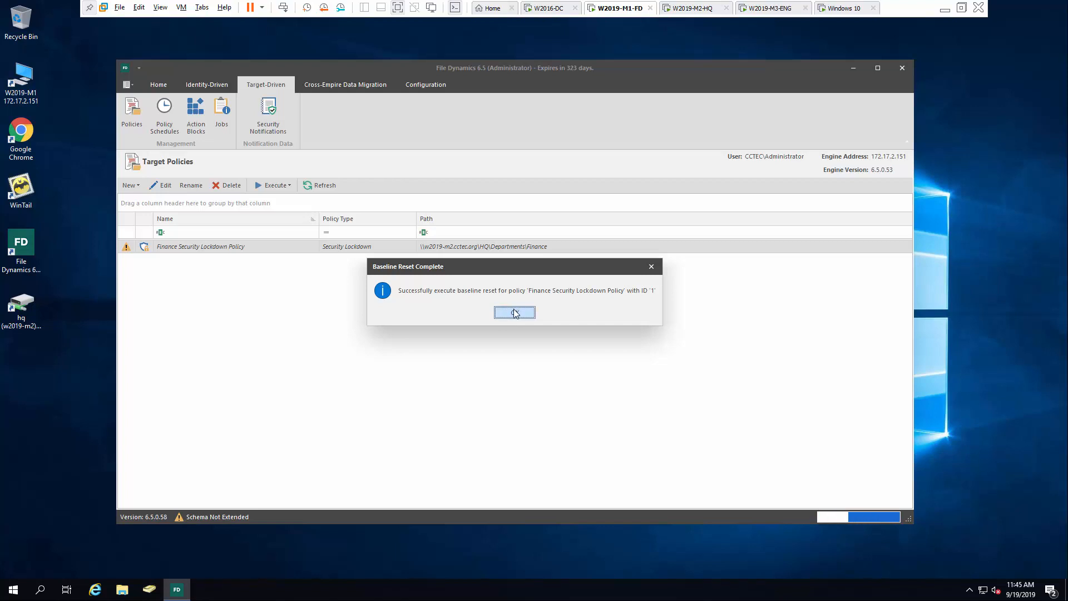
click(515, 313)
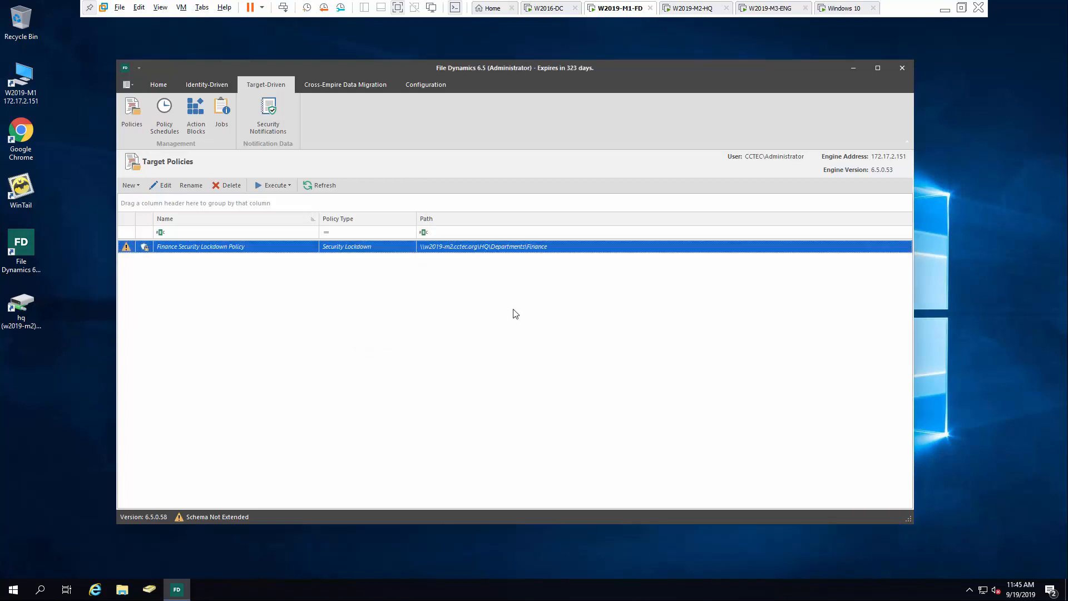
Turn Policy Enabled back on for the policy and apply it
double_click(247, 248)
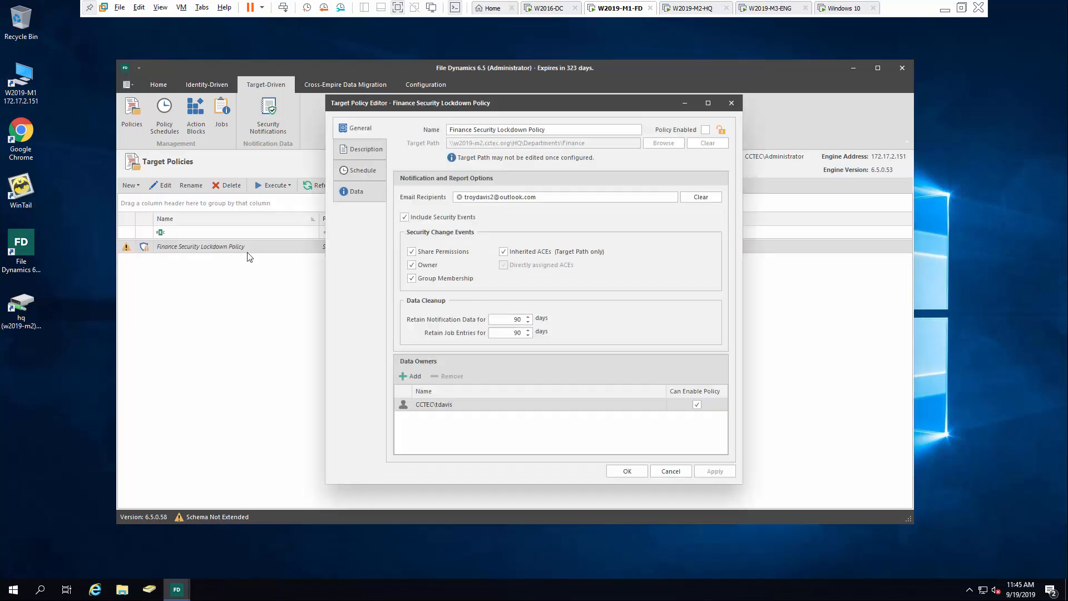
click(704, 131)
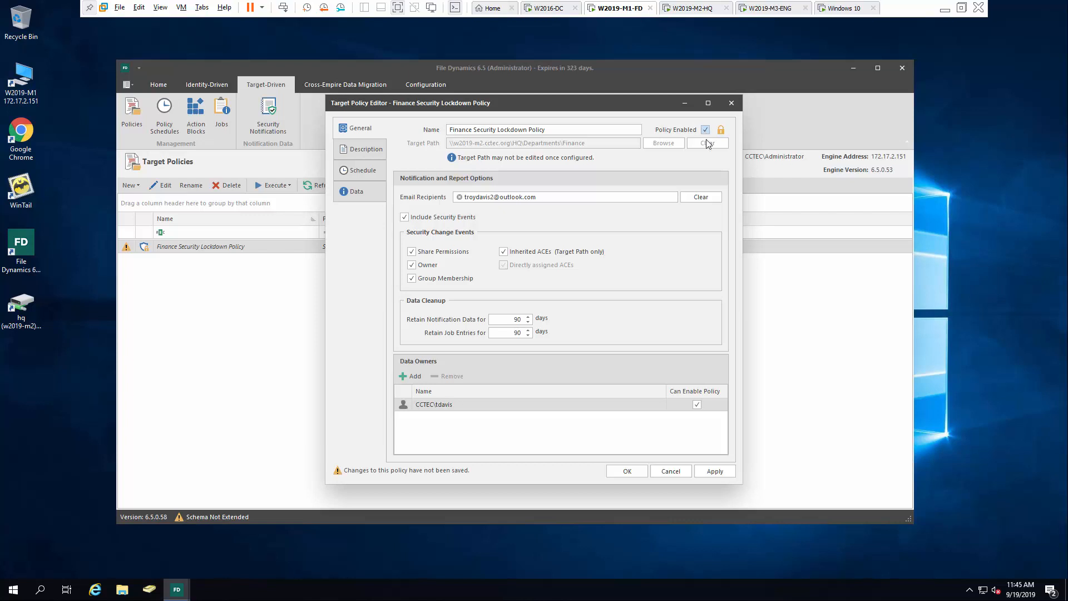
click(714, 470)
click(614, 470)
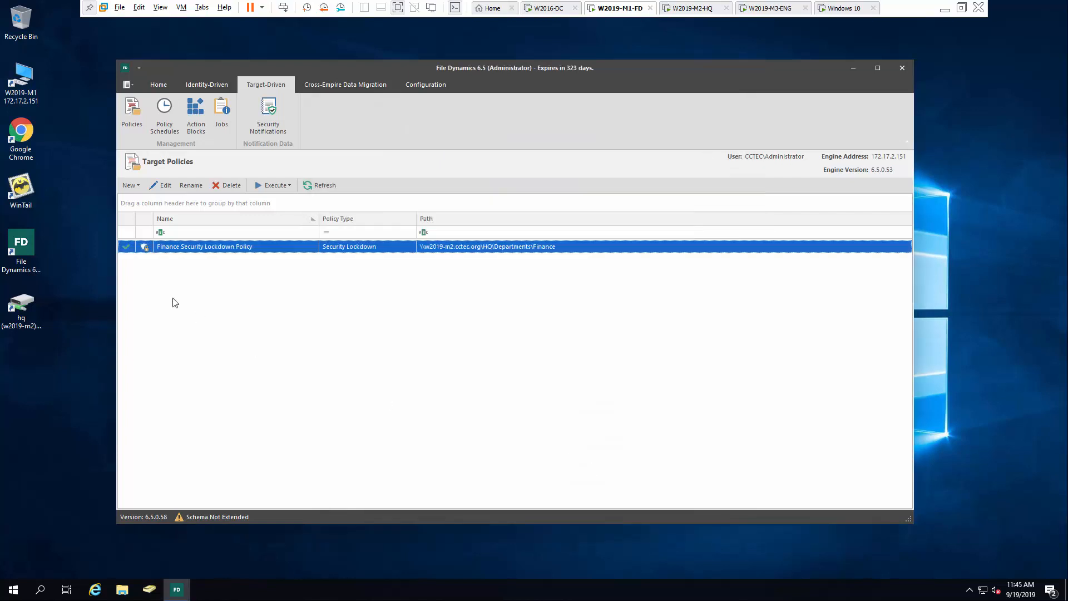
Start a new Security Scan for the Finance Security Lockdown Policy
right_click(162, 250)
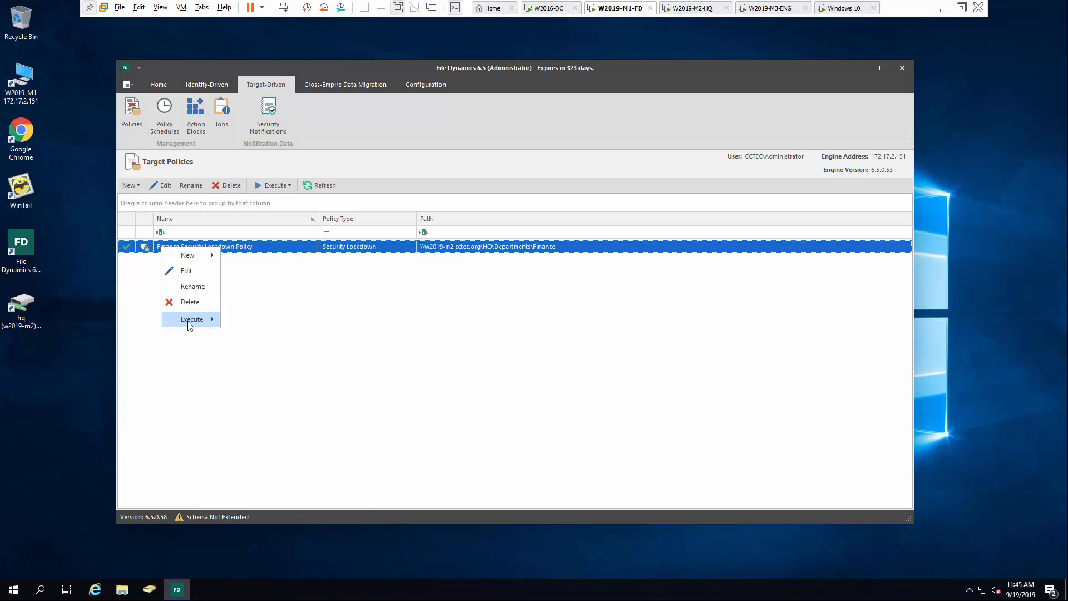
mouse_move(199, 324)
click(261, 323)
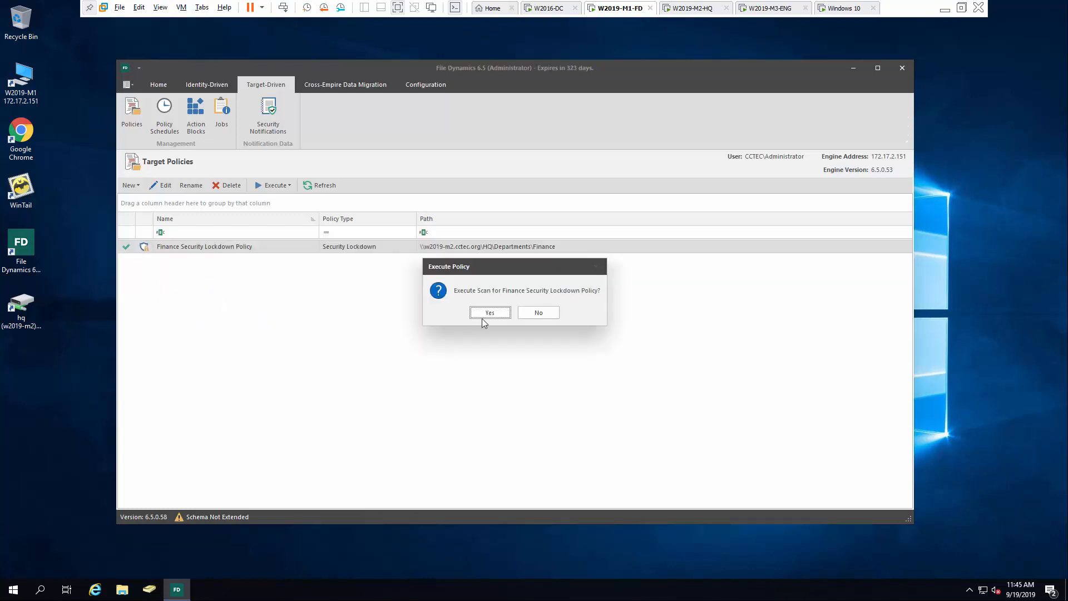
click(490, 313)
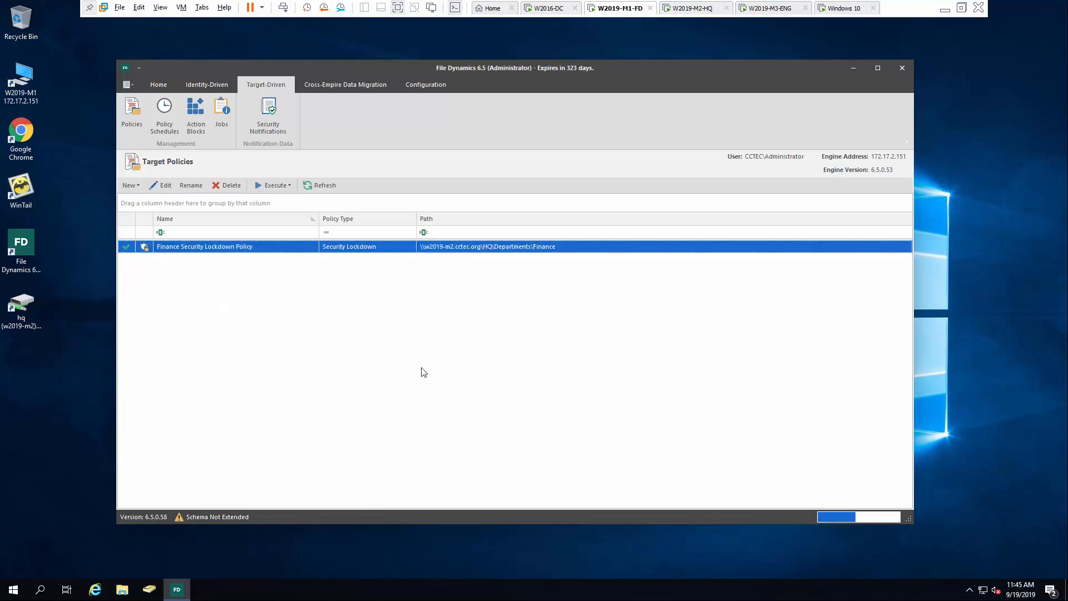